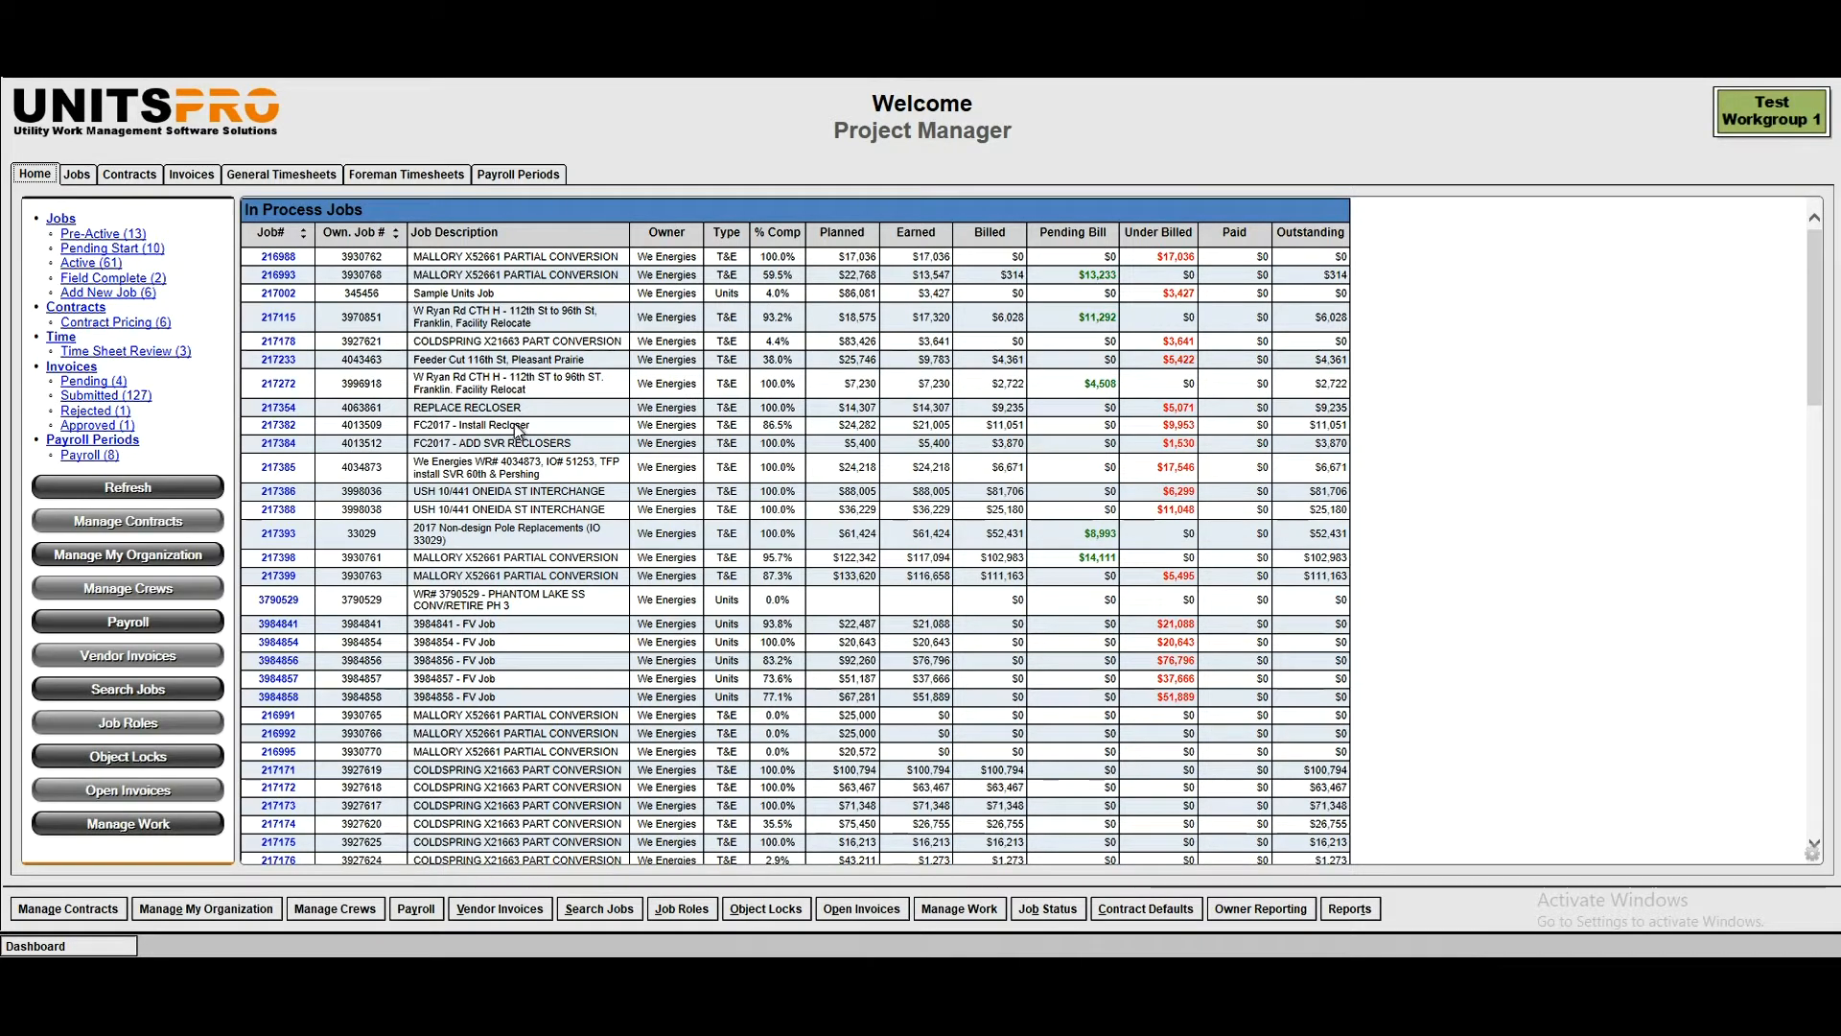
- Open the pre-active Lump Sum Test Job for design and bidding
left_click(77, 176)
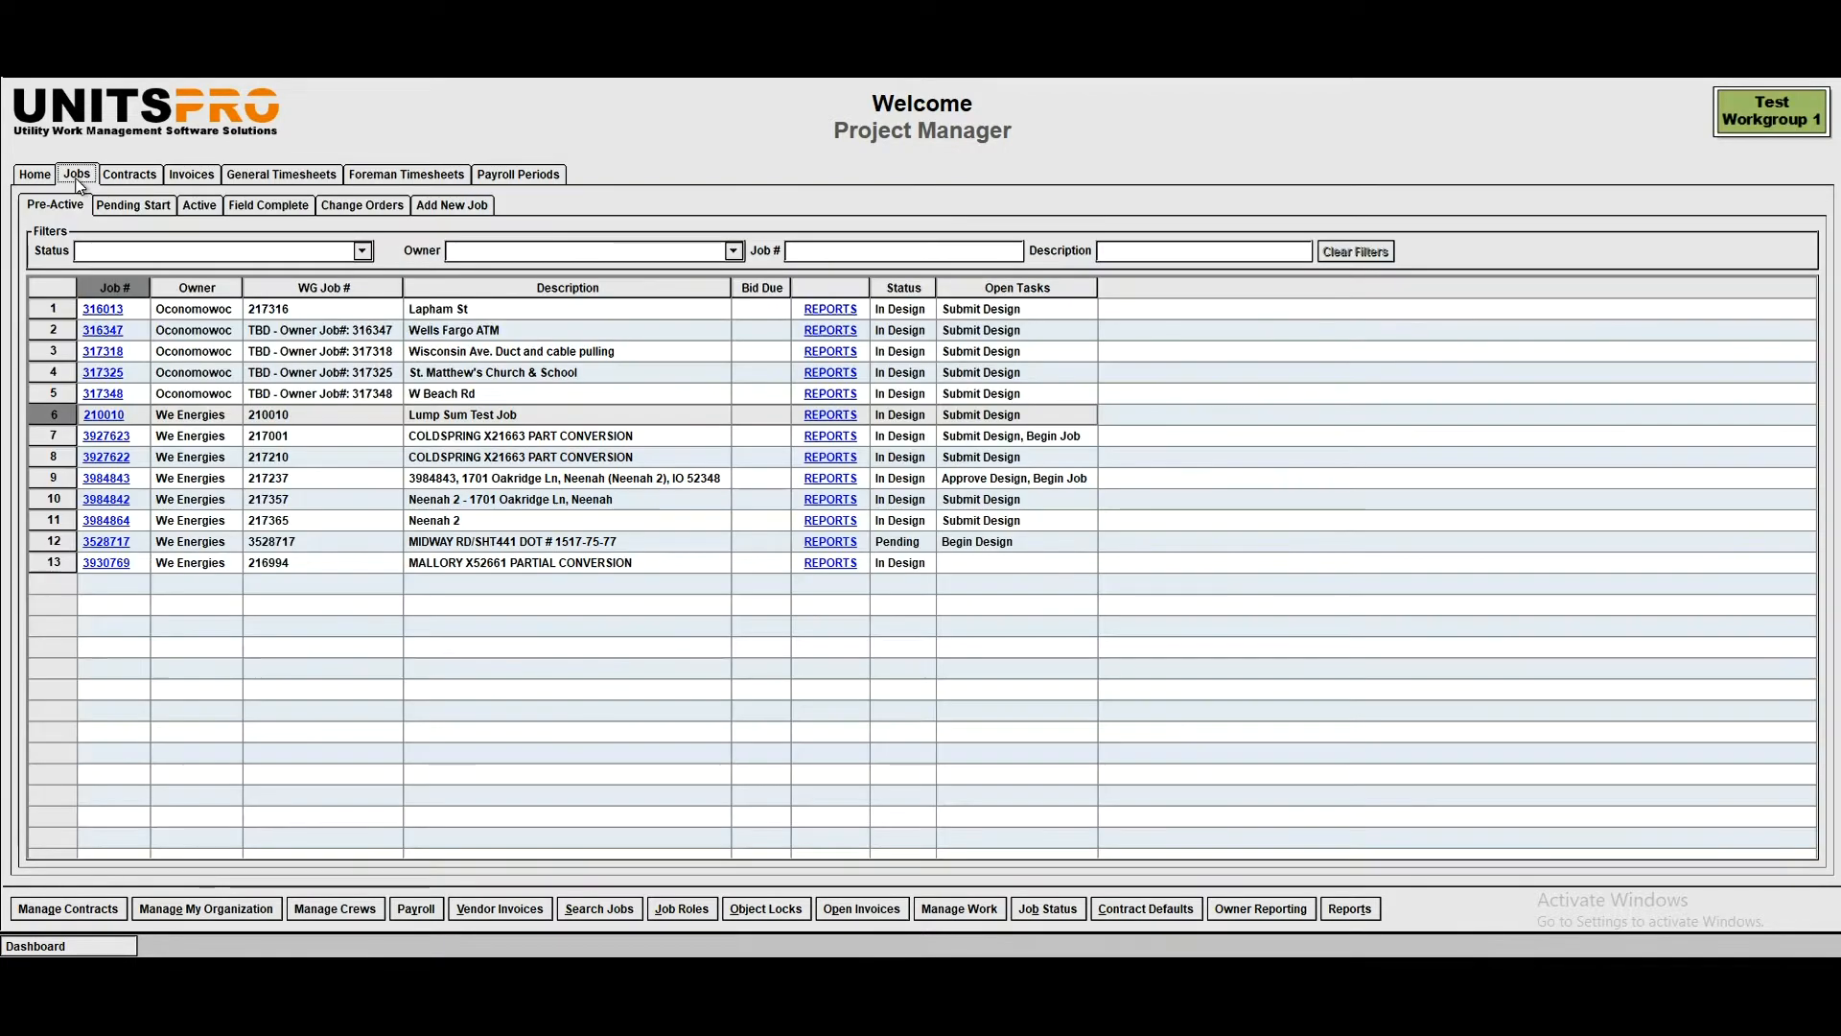
key("Left")
key("Left")
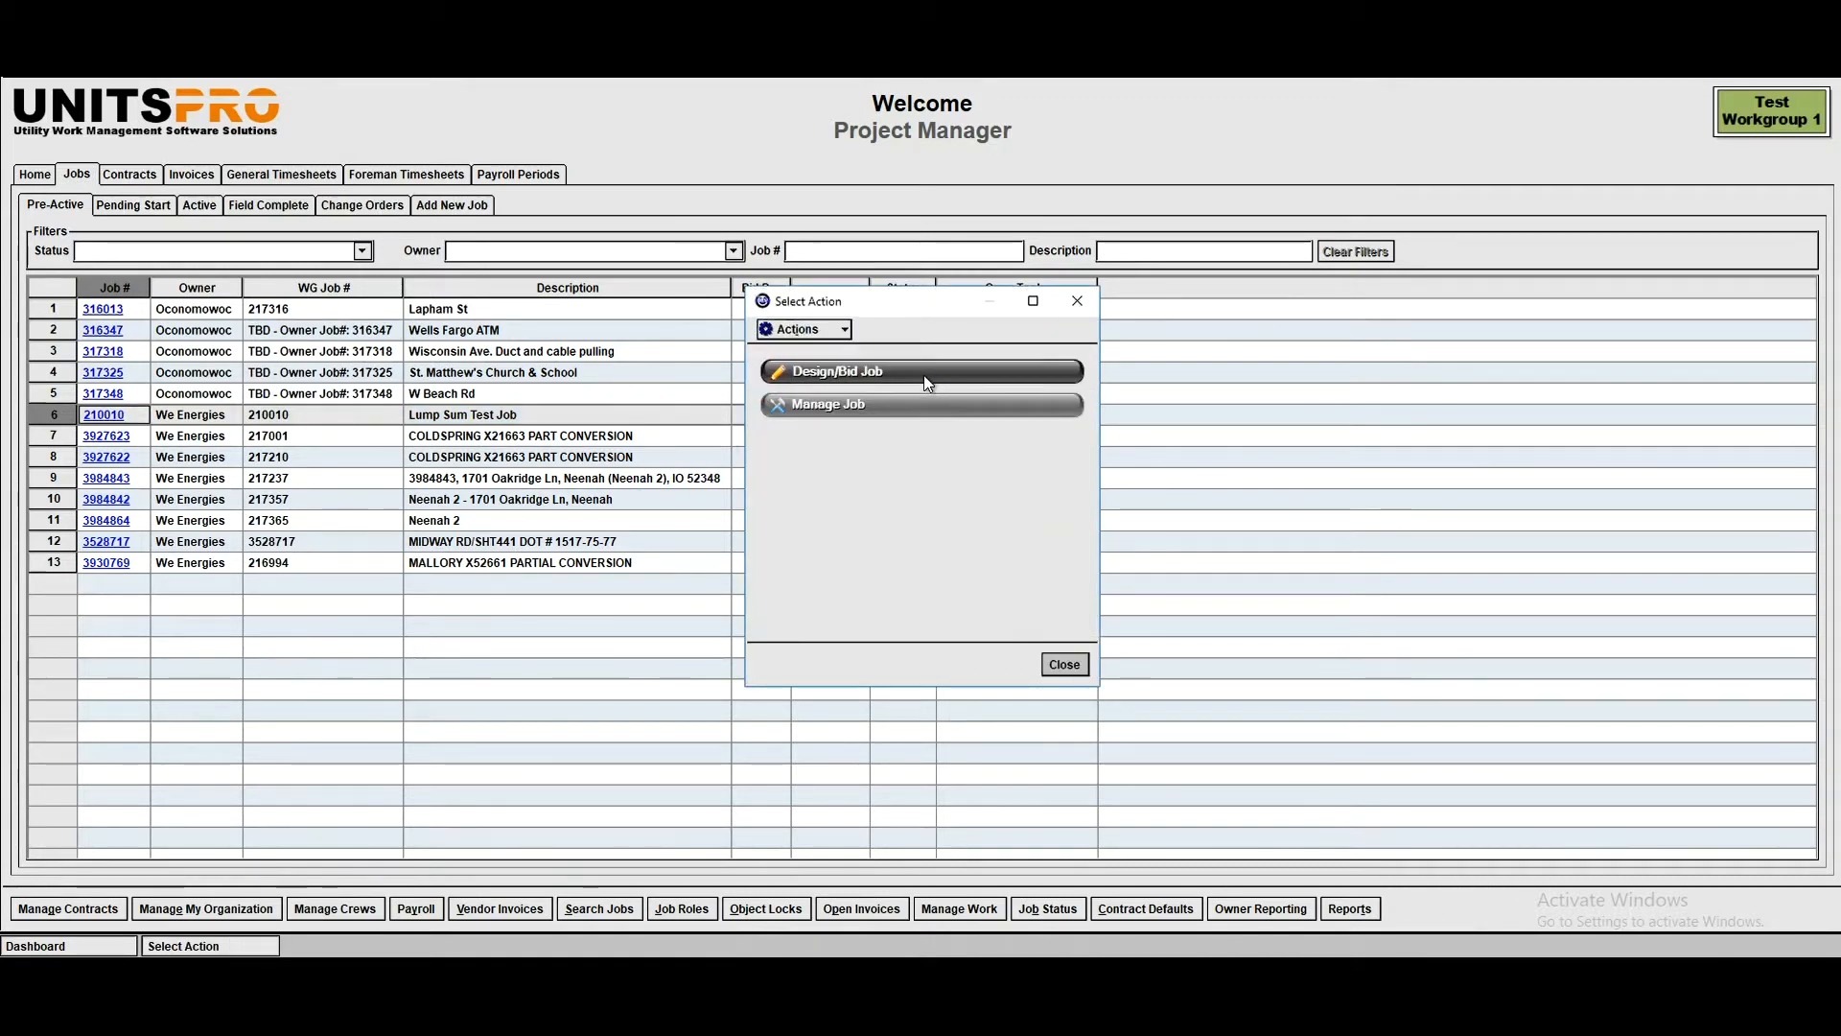
left_click(925, 374)
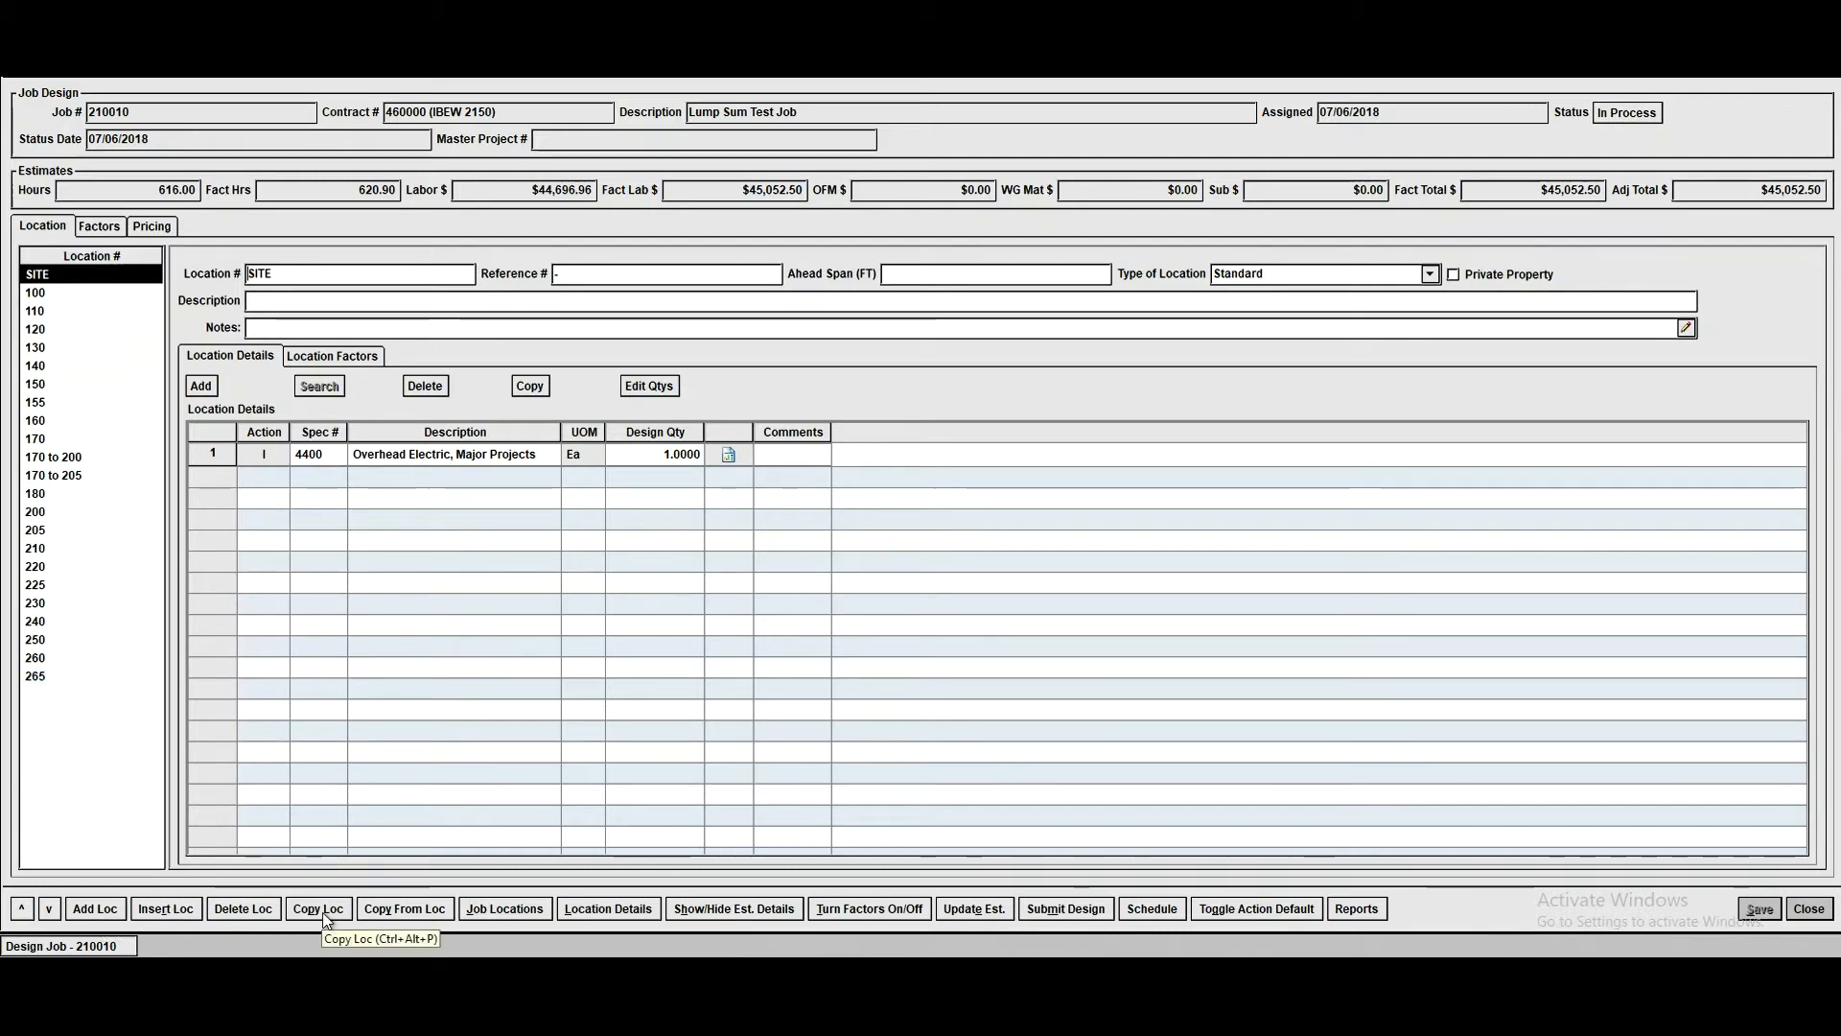
- Review the units at locations 160 and 205 and show the estimate details for location 205
left_click(58, 420)
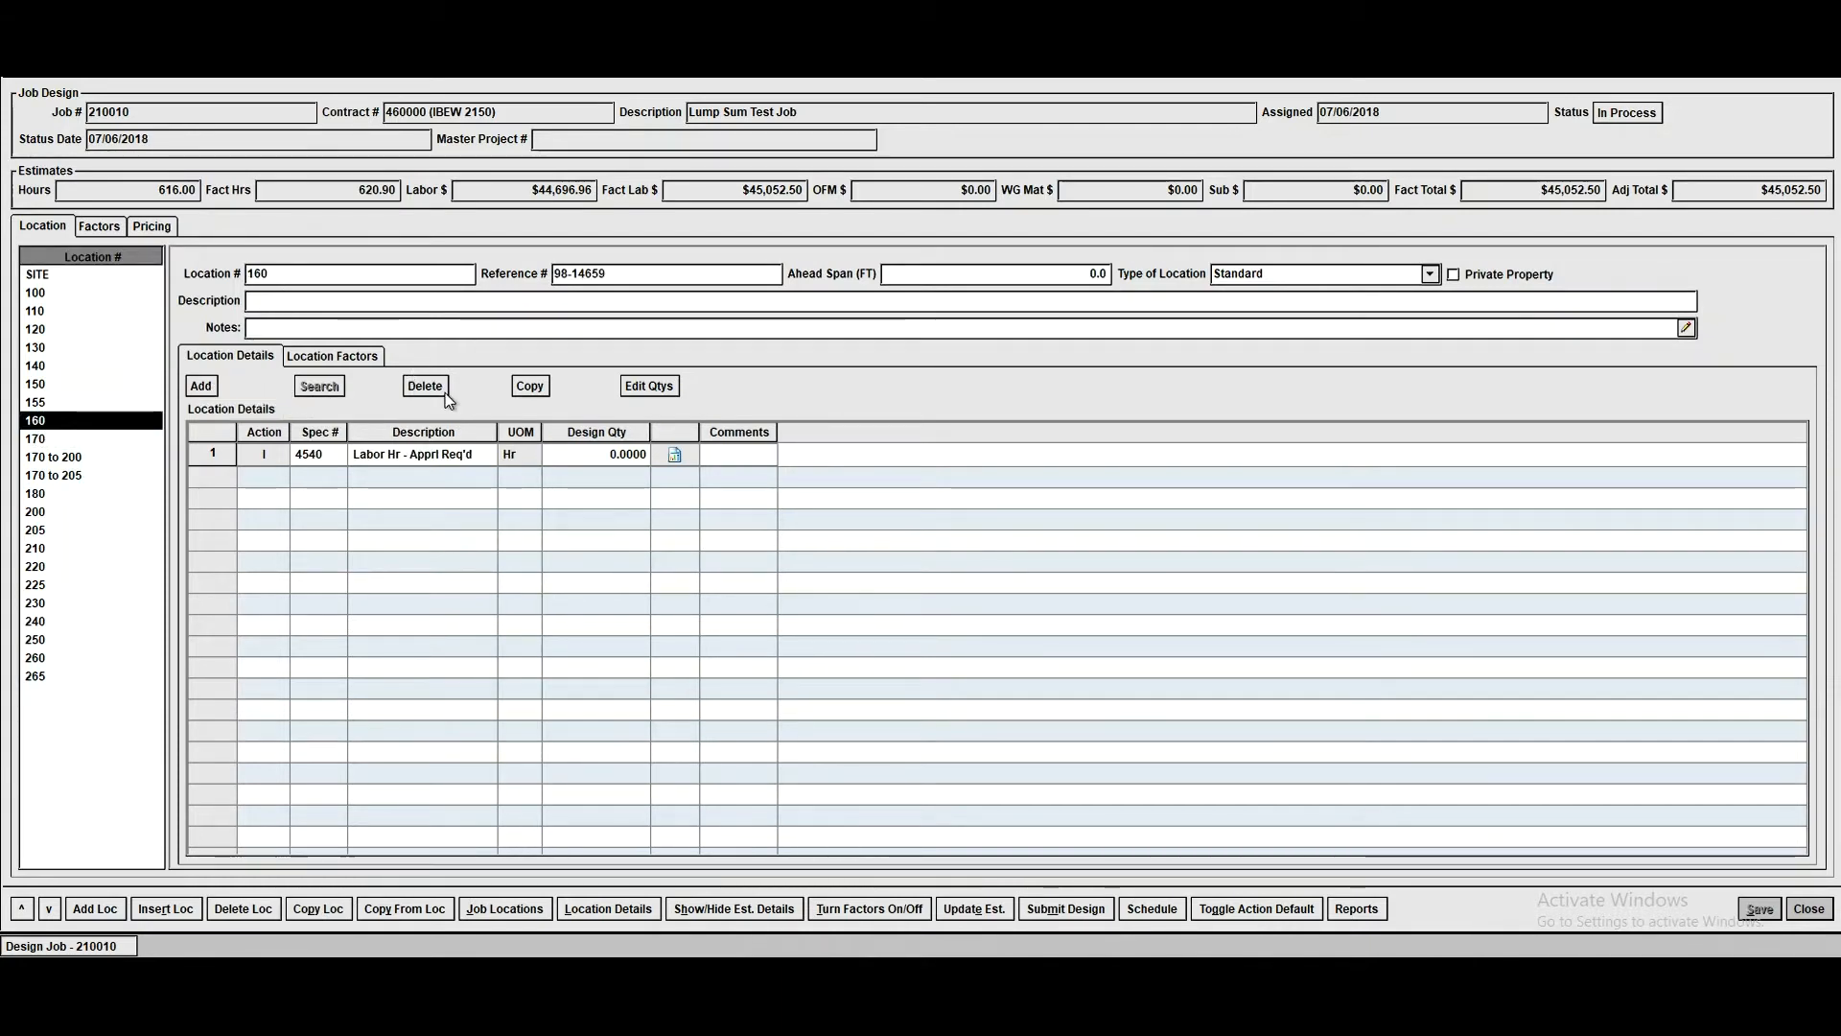
left_click(67, 529)
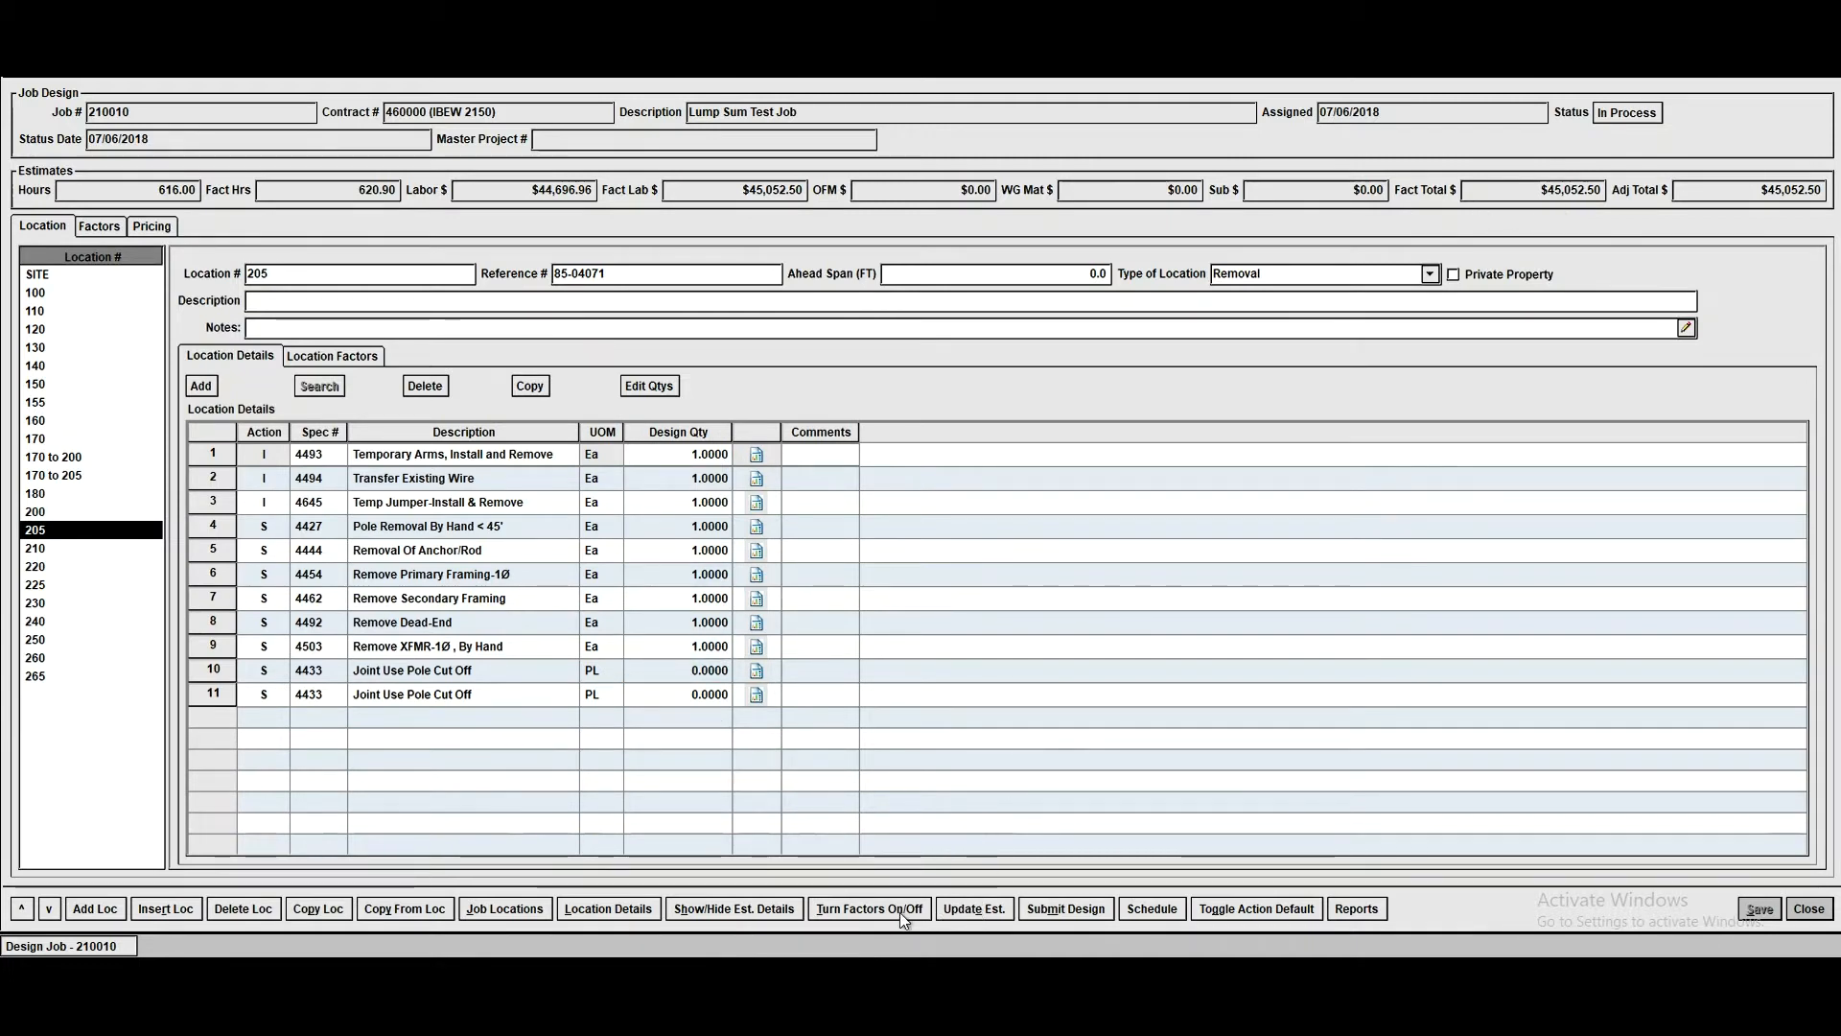
left_click(734, 909)
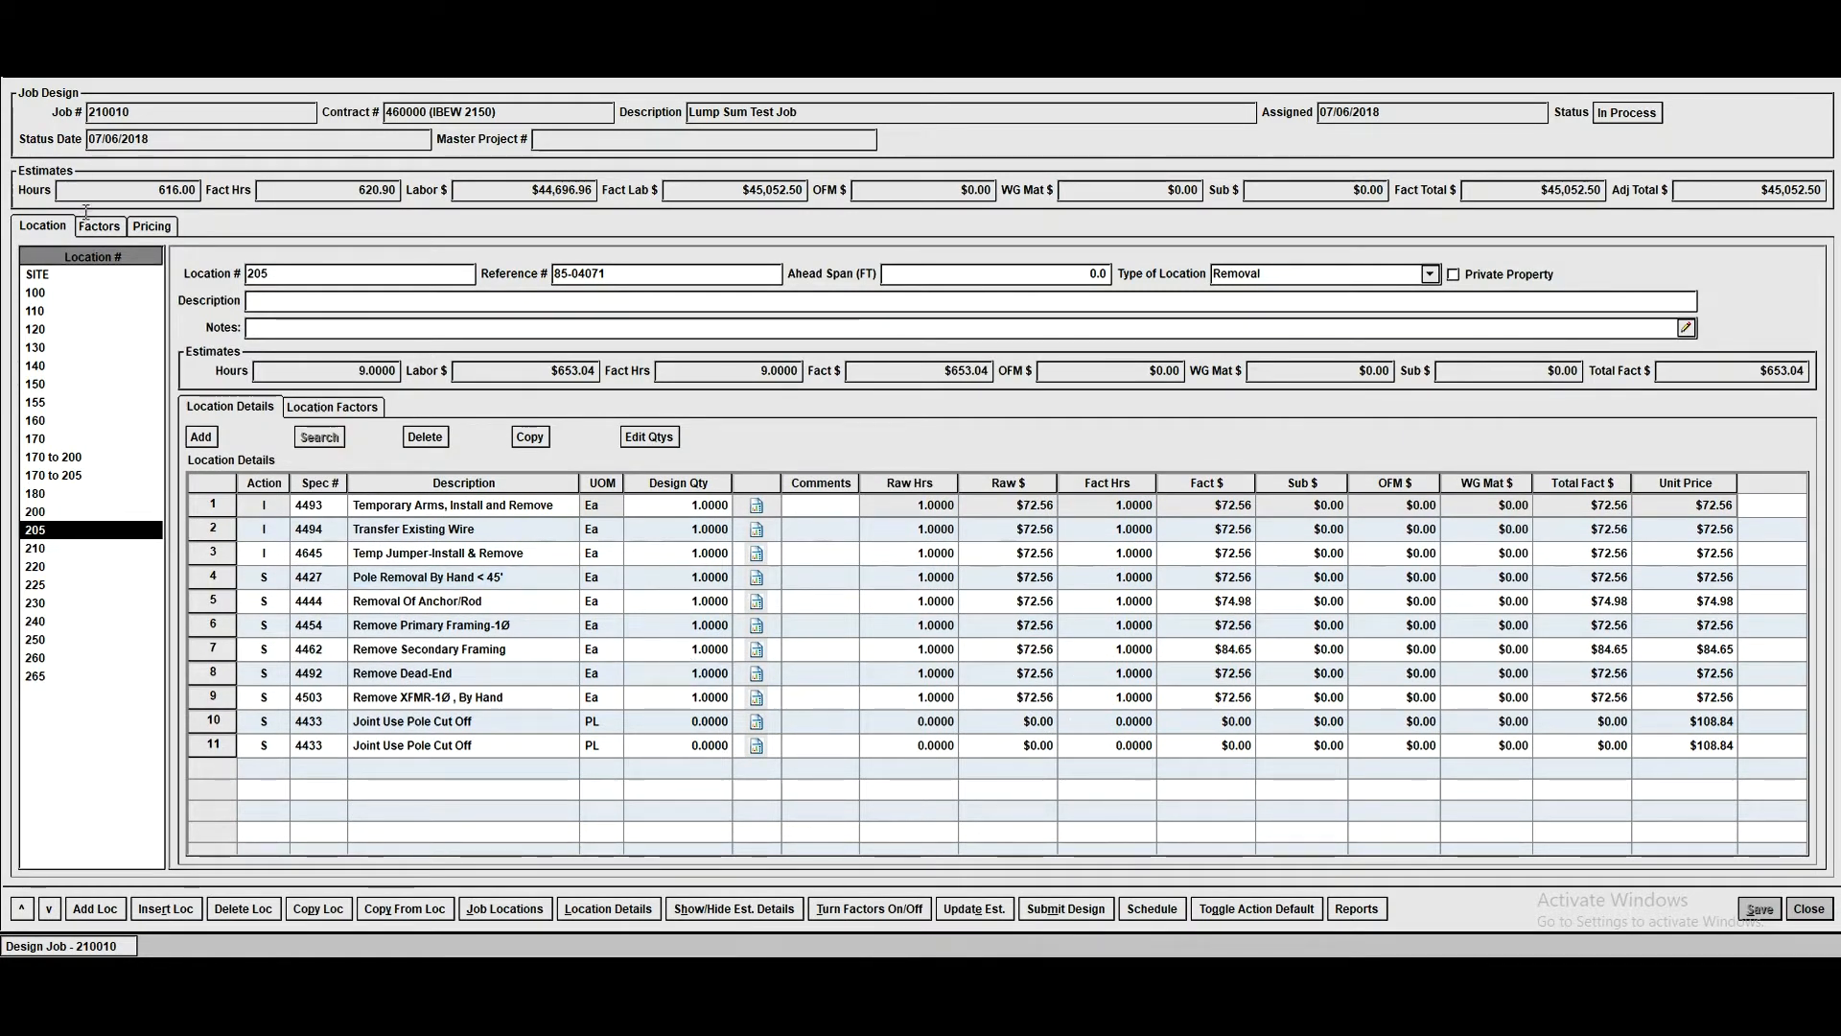
- Review the job-level factors and the location factors of location 205, returning to its location details
left_click(111, 227)
left_click(251, 322)
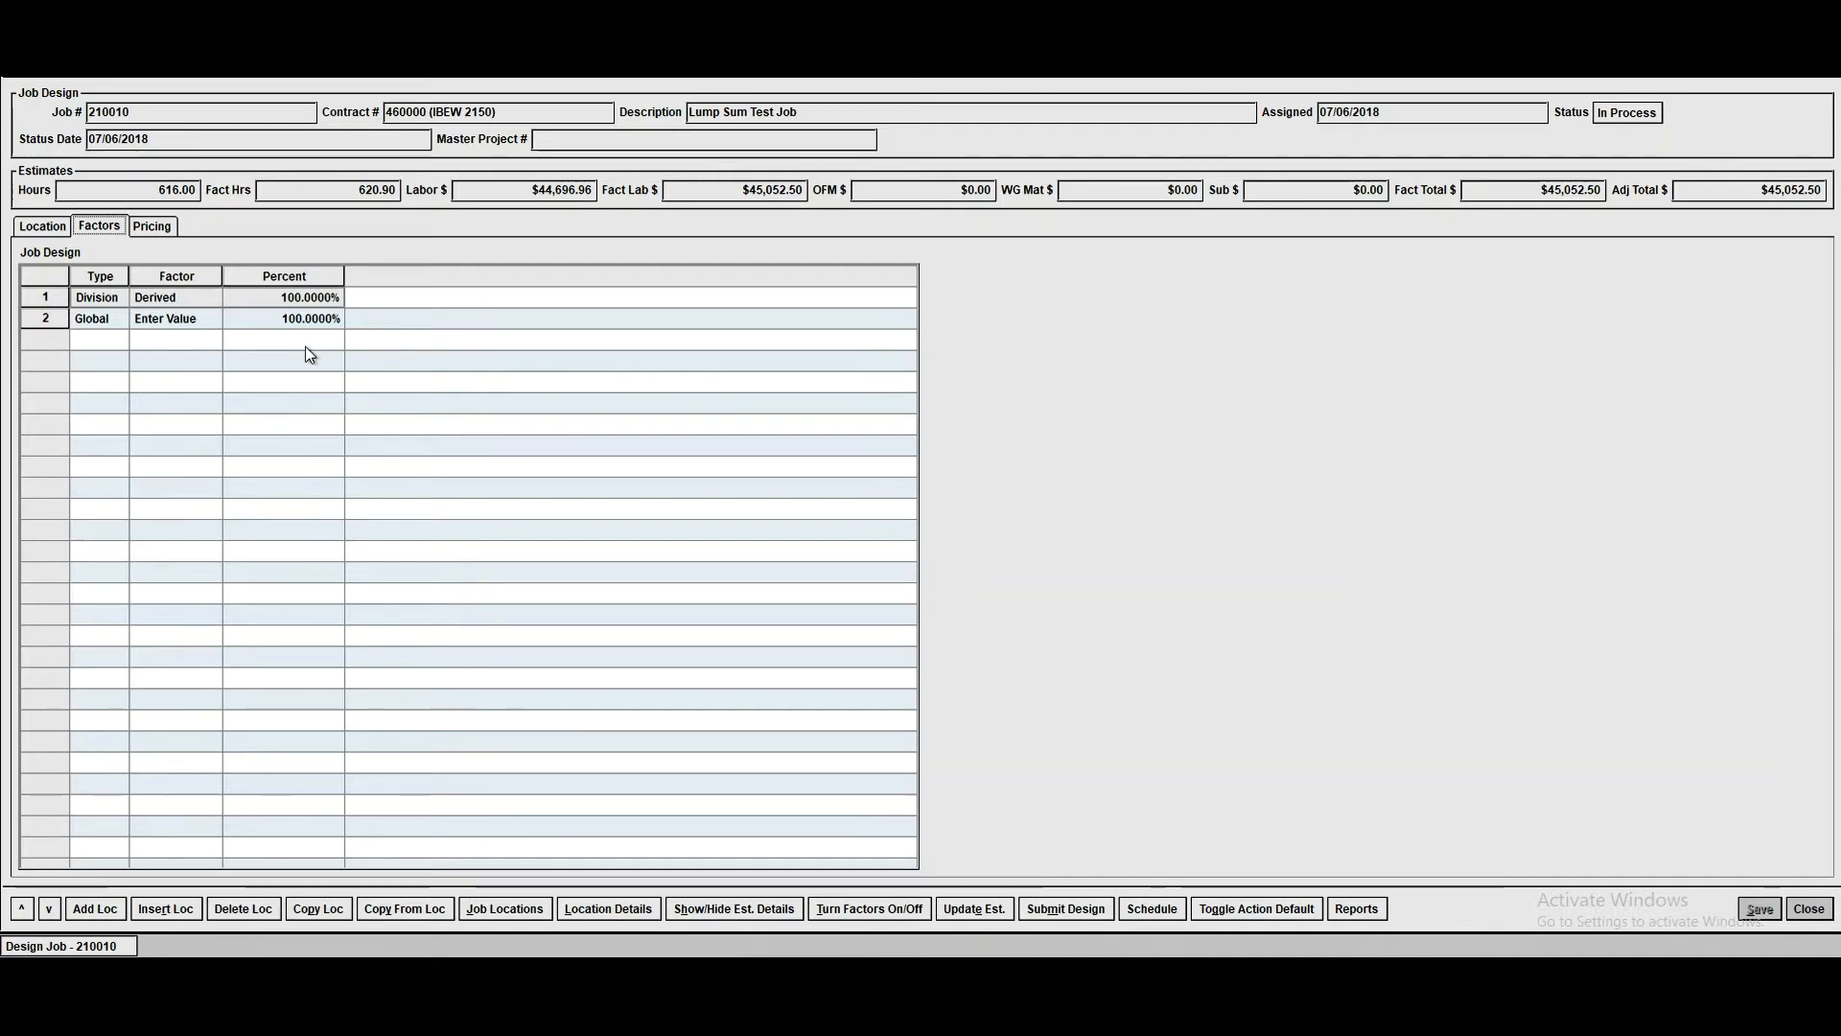
left_click(54, 232)
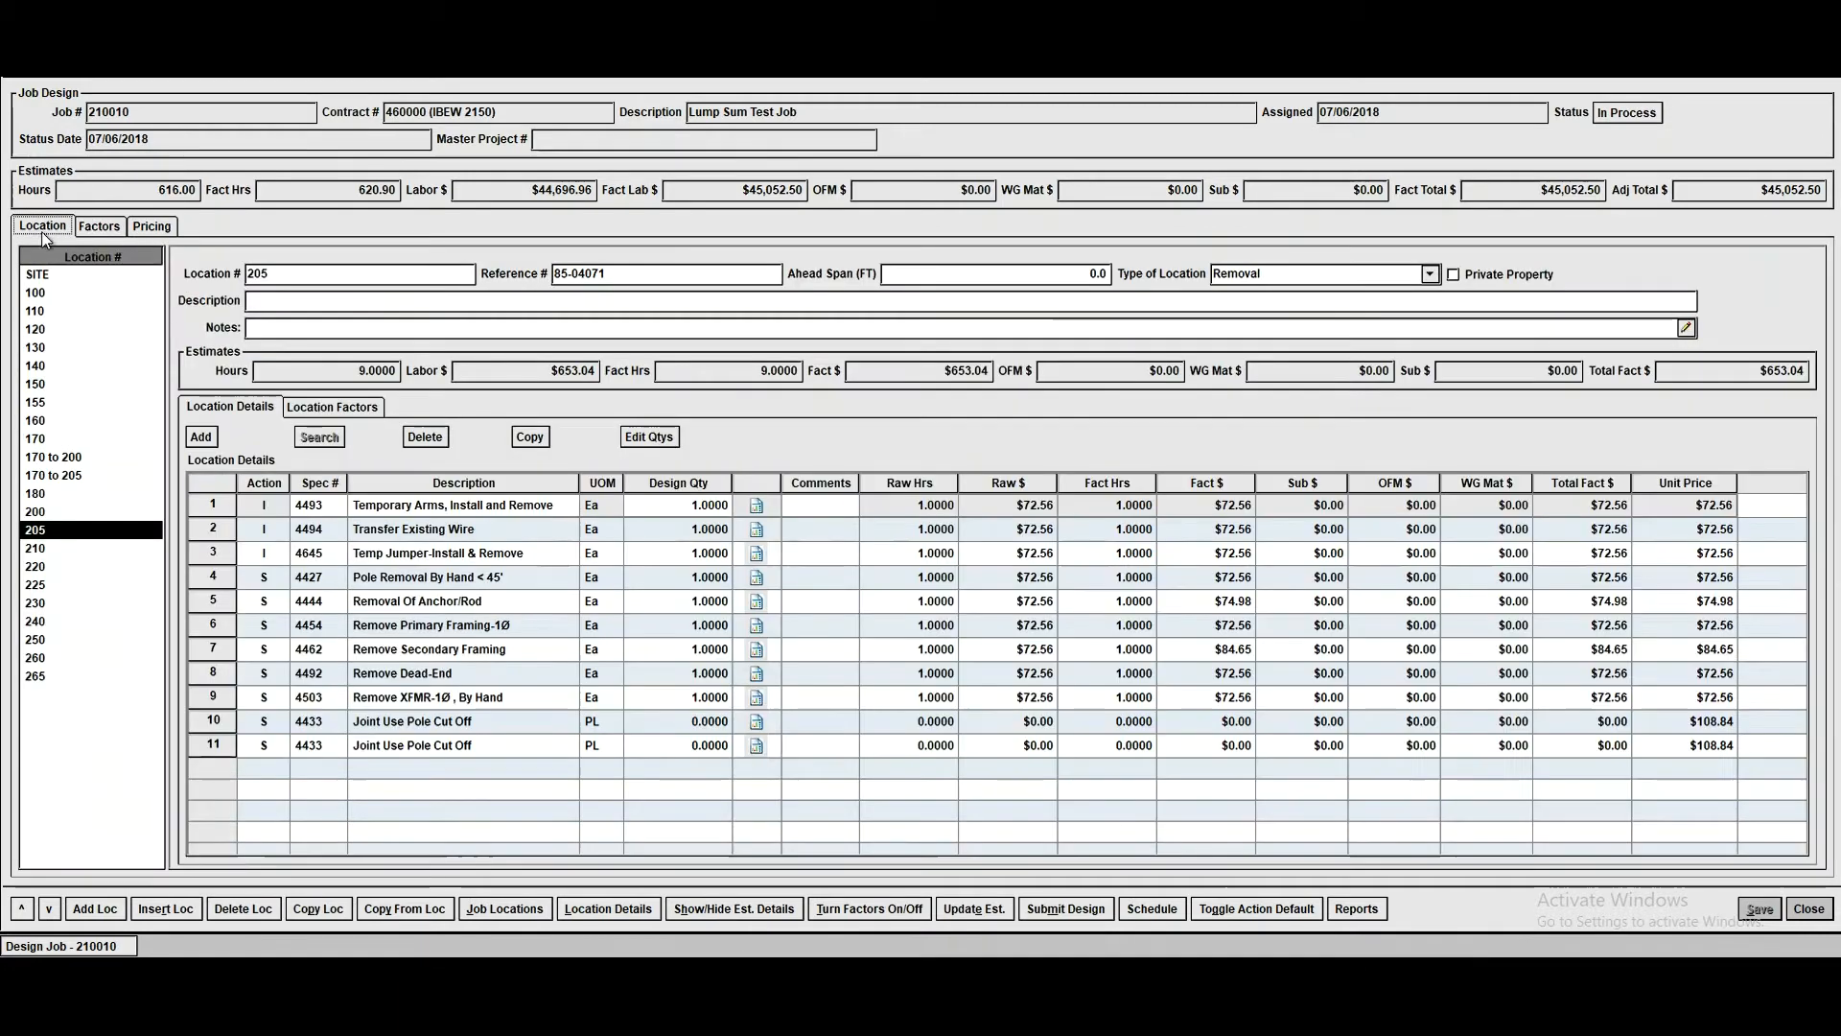
left_click(364, 406)
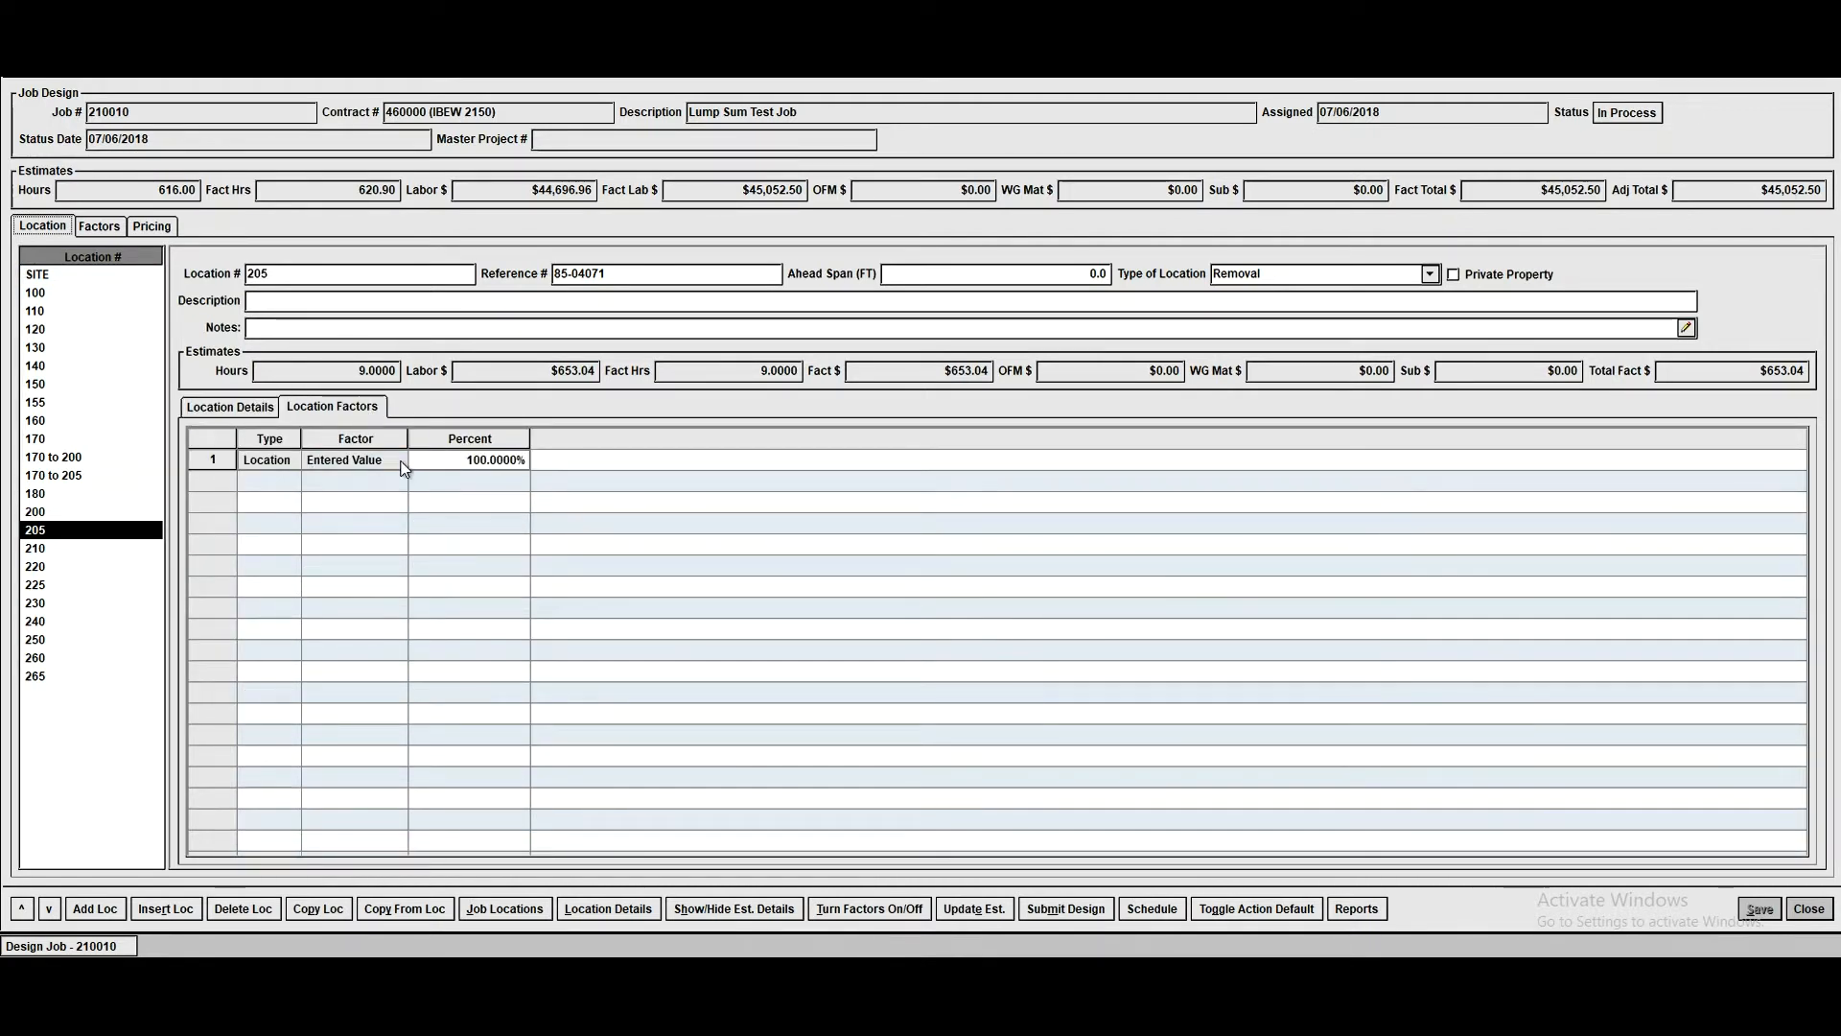
left_click(464, 475)
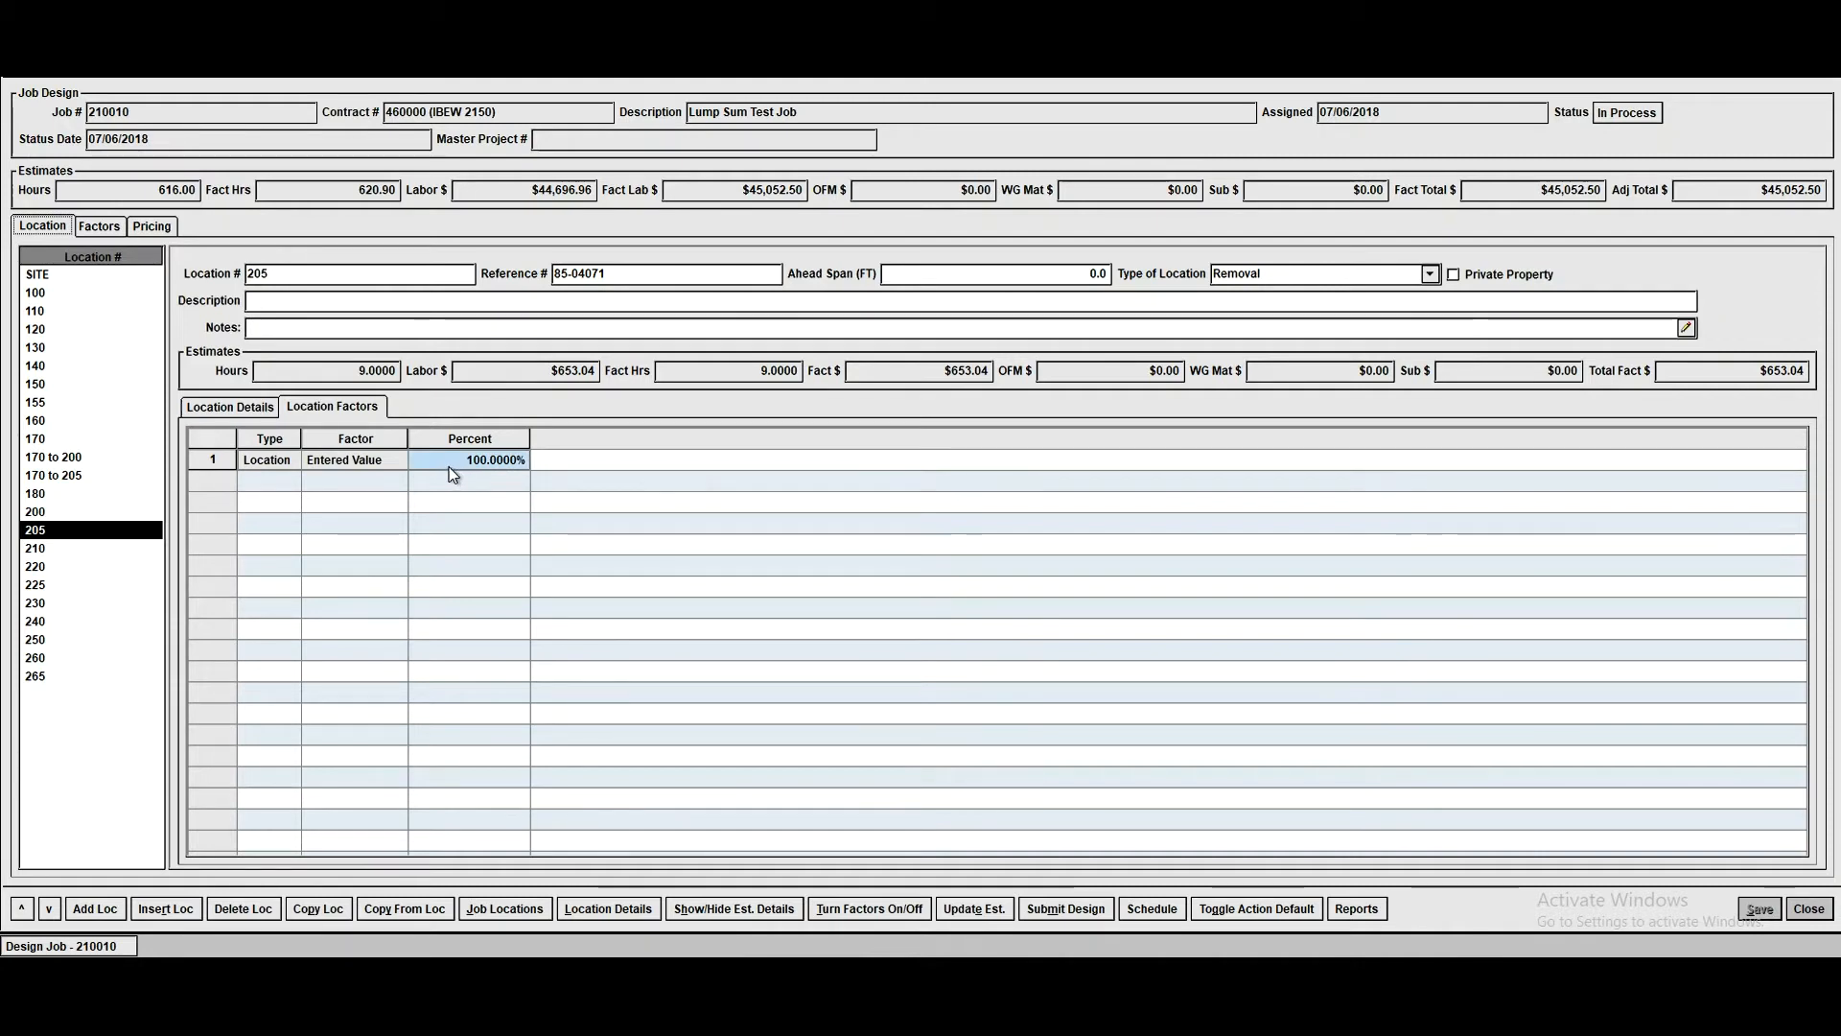
left_click(233, 410)
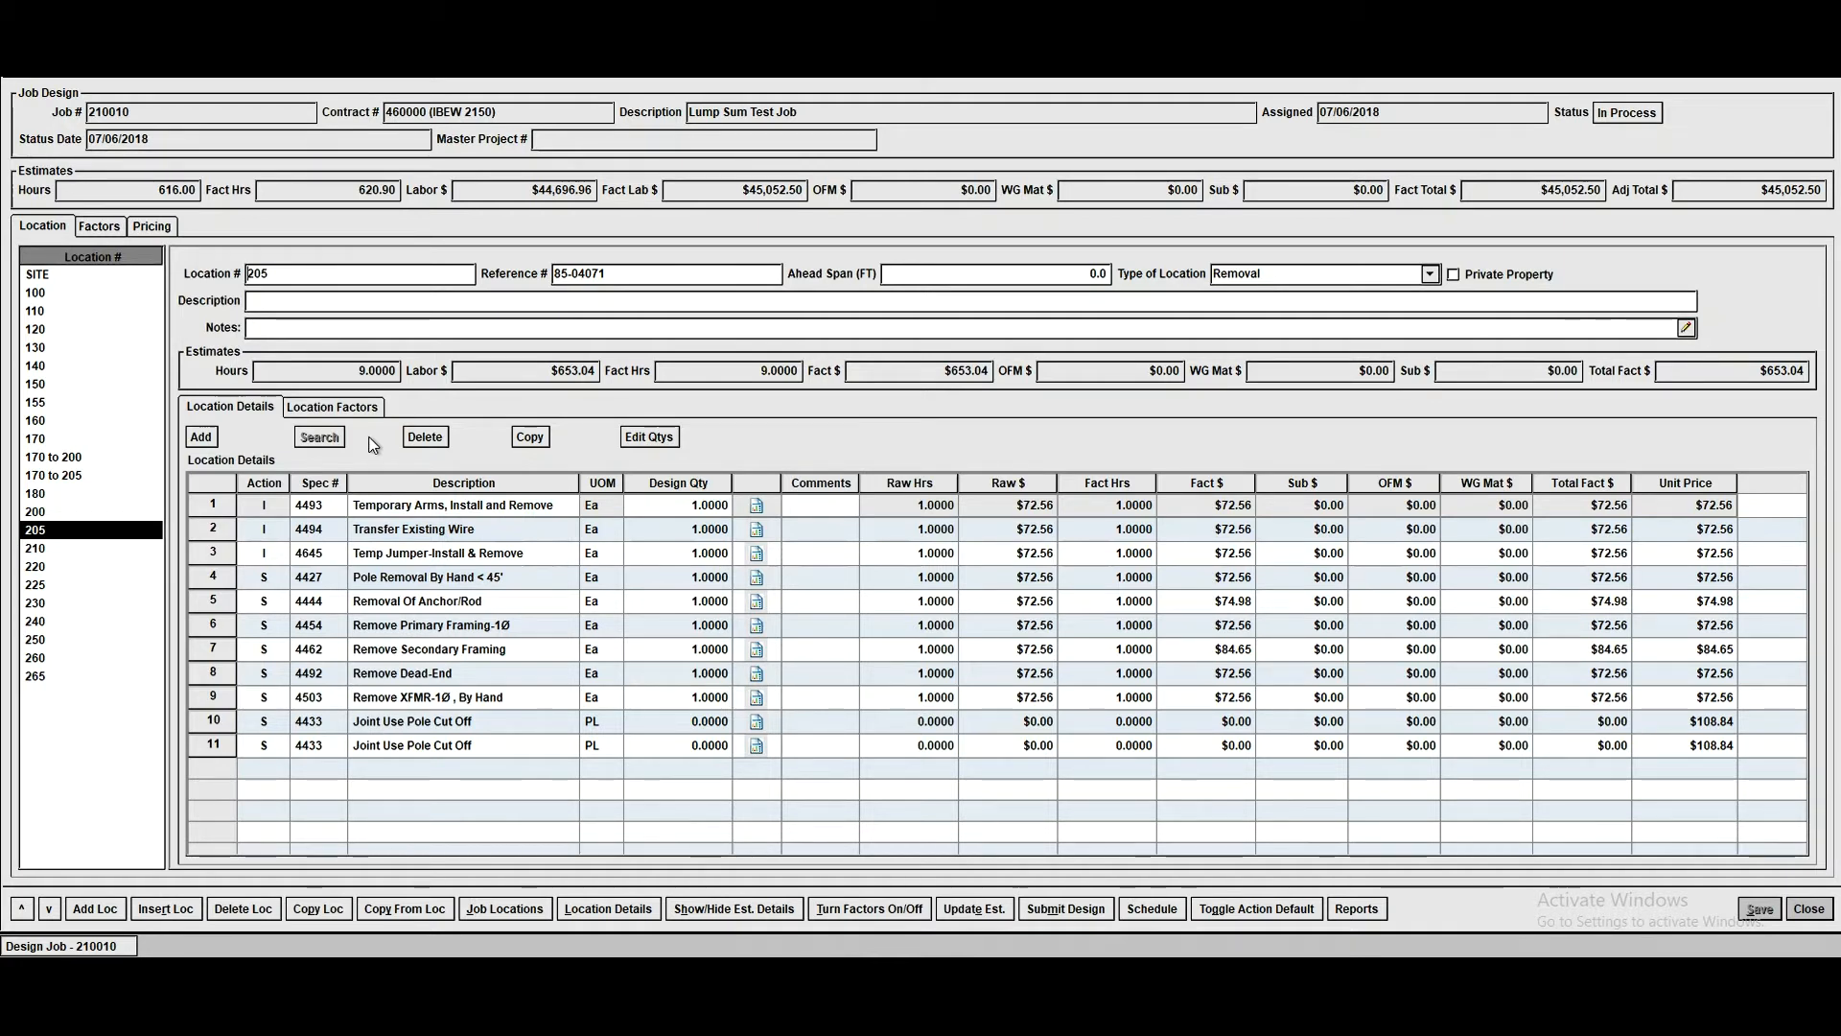
- In the job pricing, set the adjusted labor price of Overhead Electric, Major Projects to $75.00 and lock that unit
left_click(158, 226)
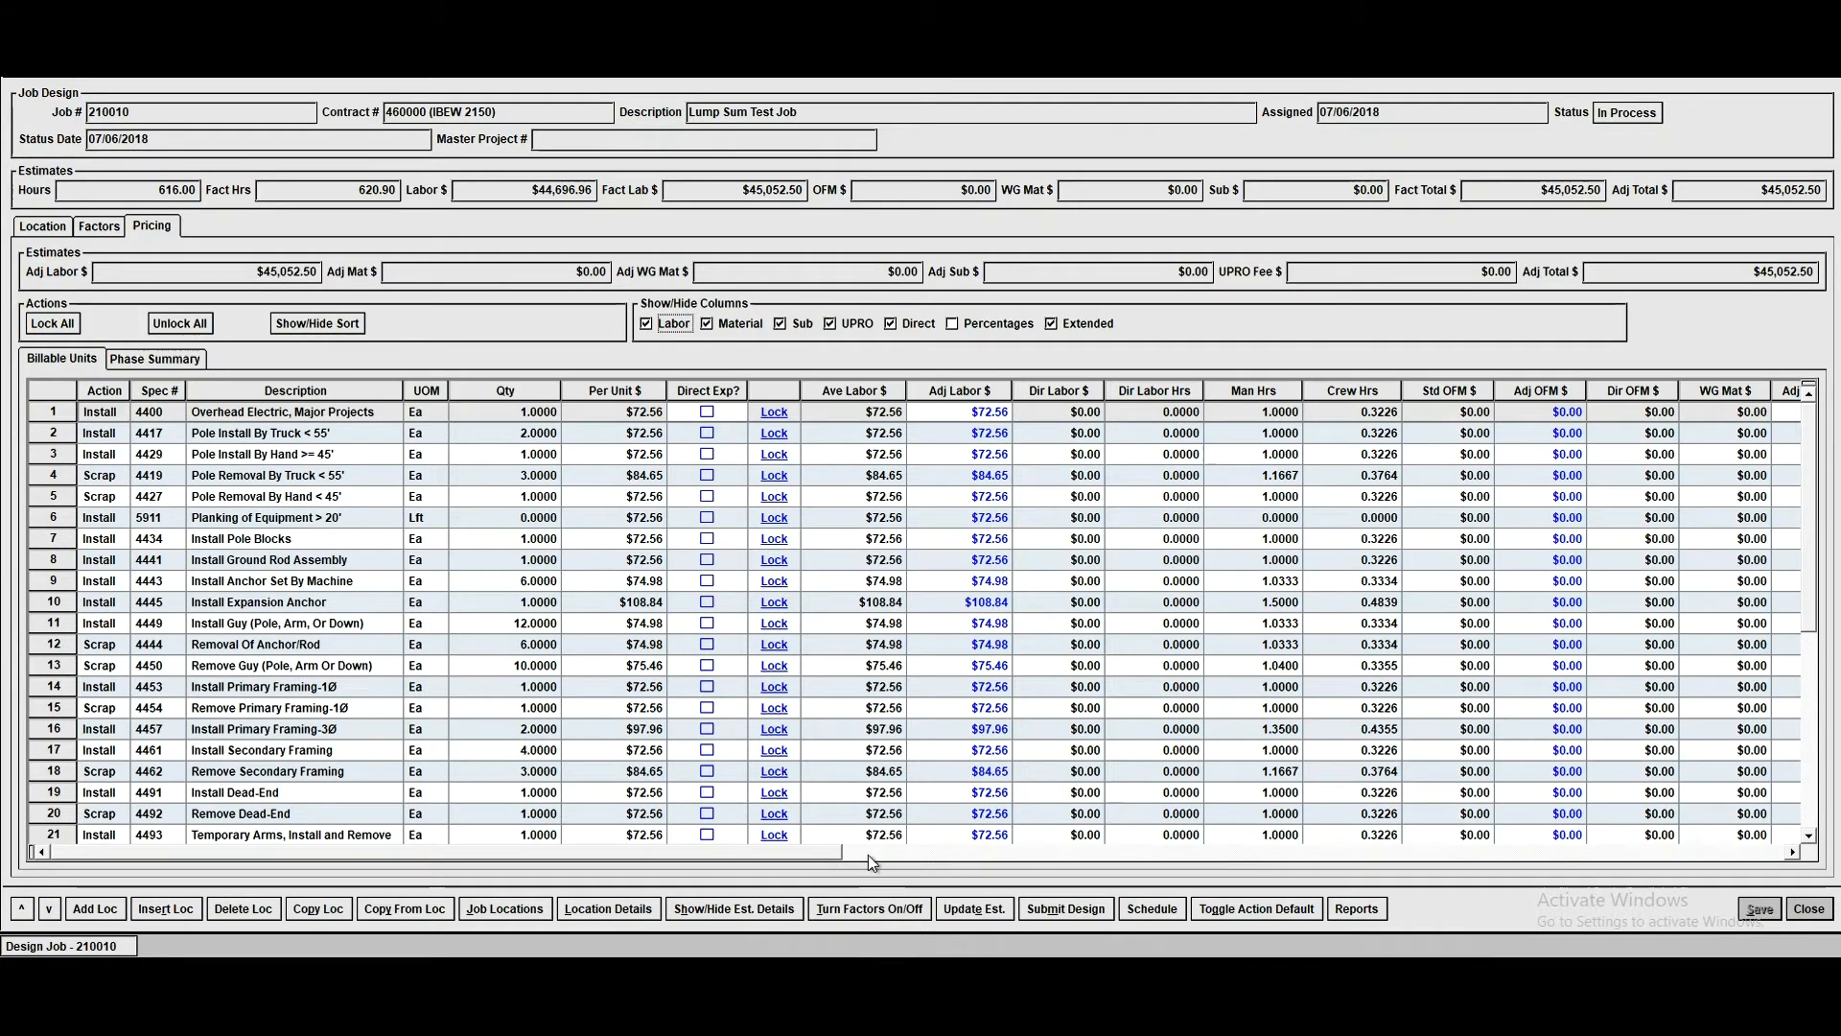
left_click_drag(821, 854, 641, 860)
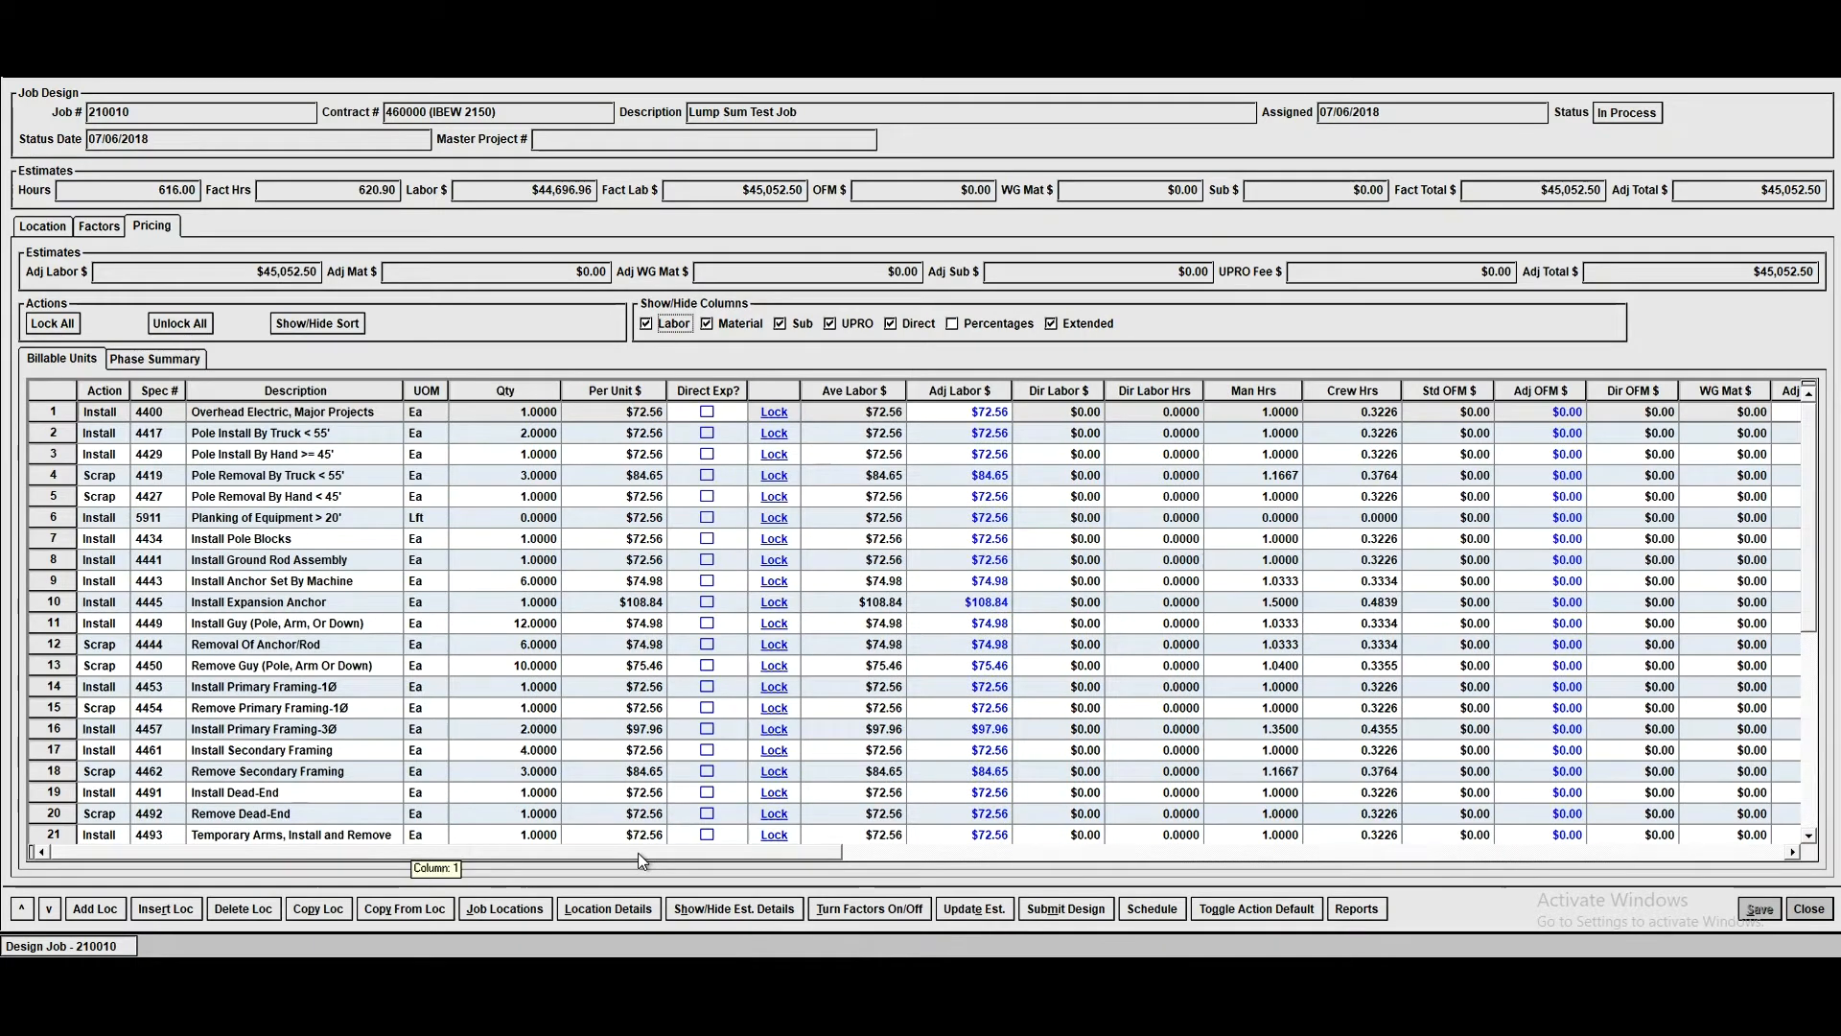
left_click(940, 411)
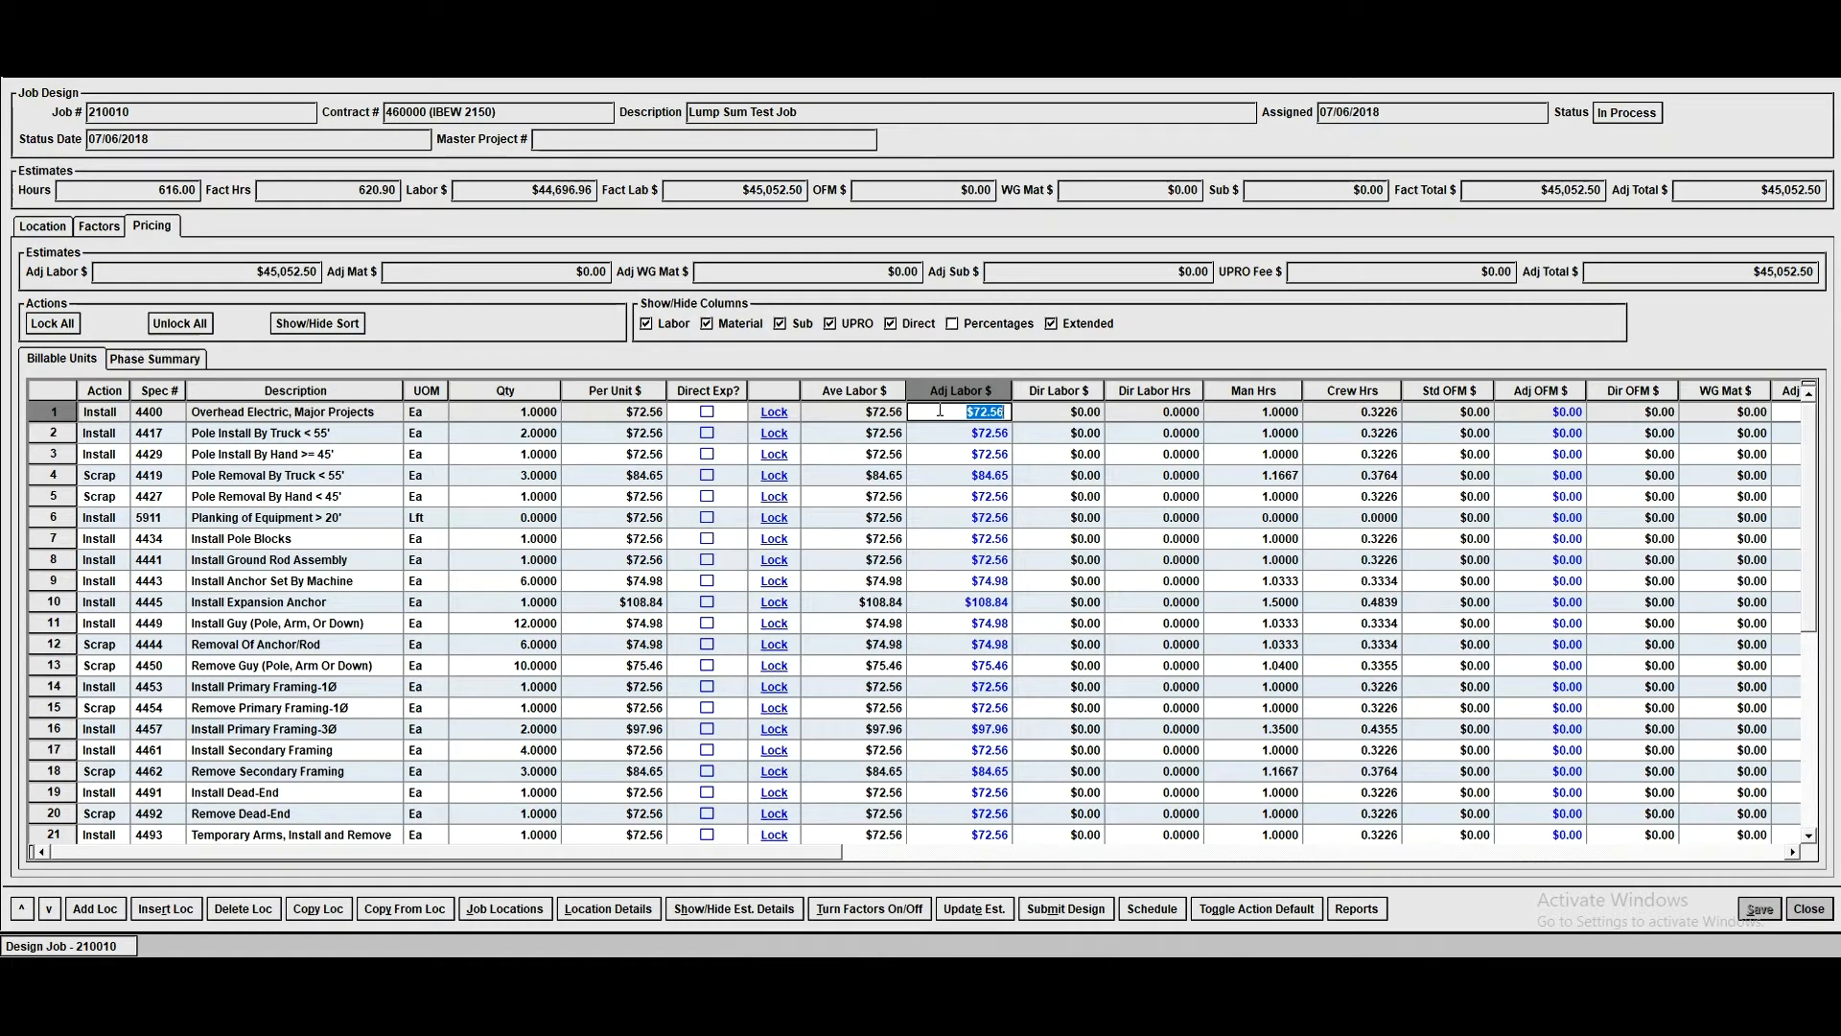
type("75")
key("Tab")
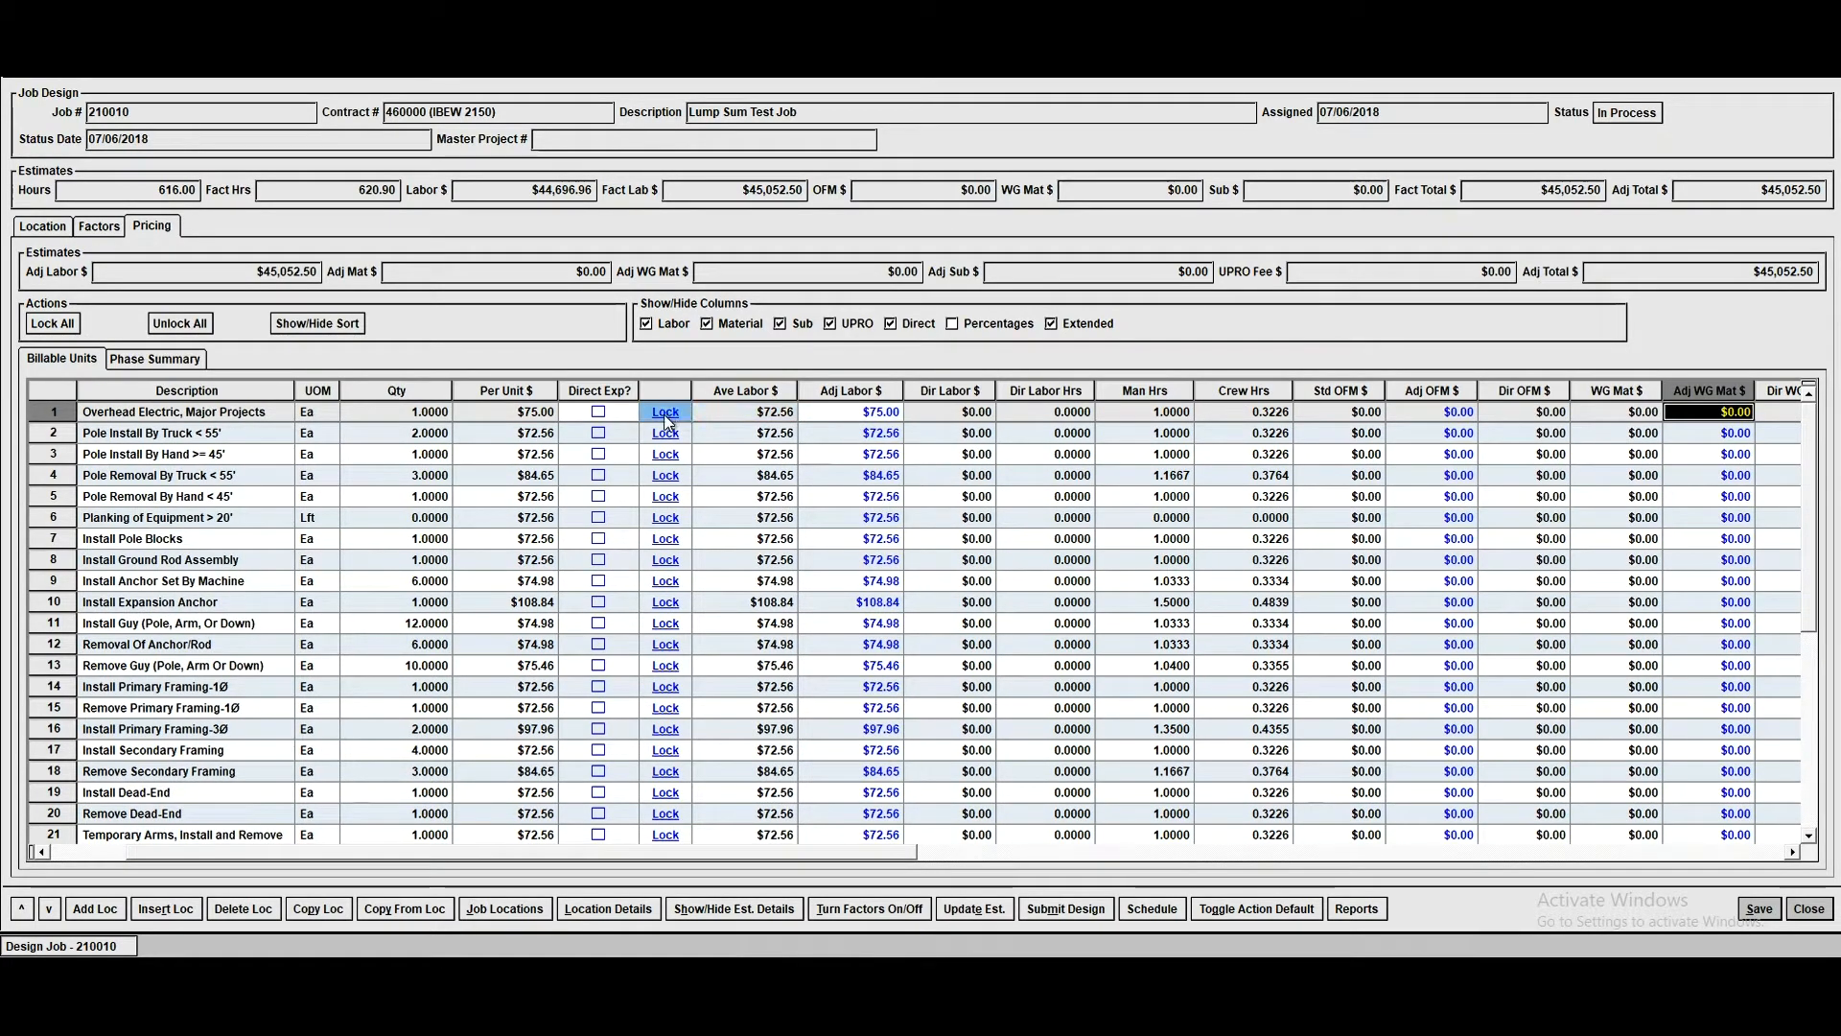
left_click(665, 413)
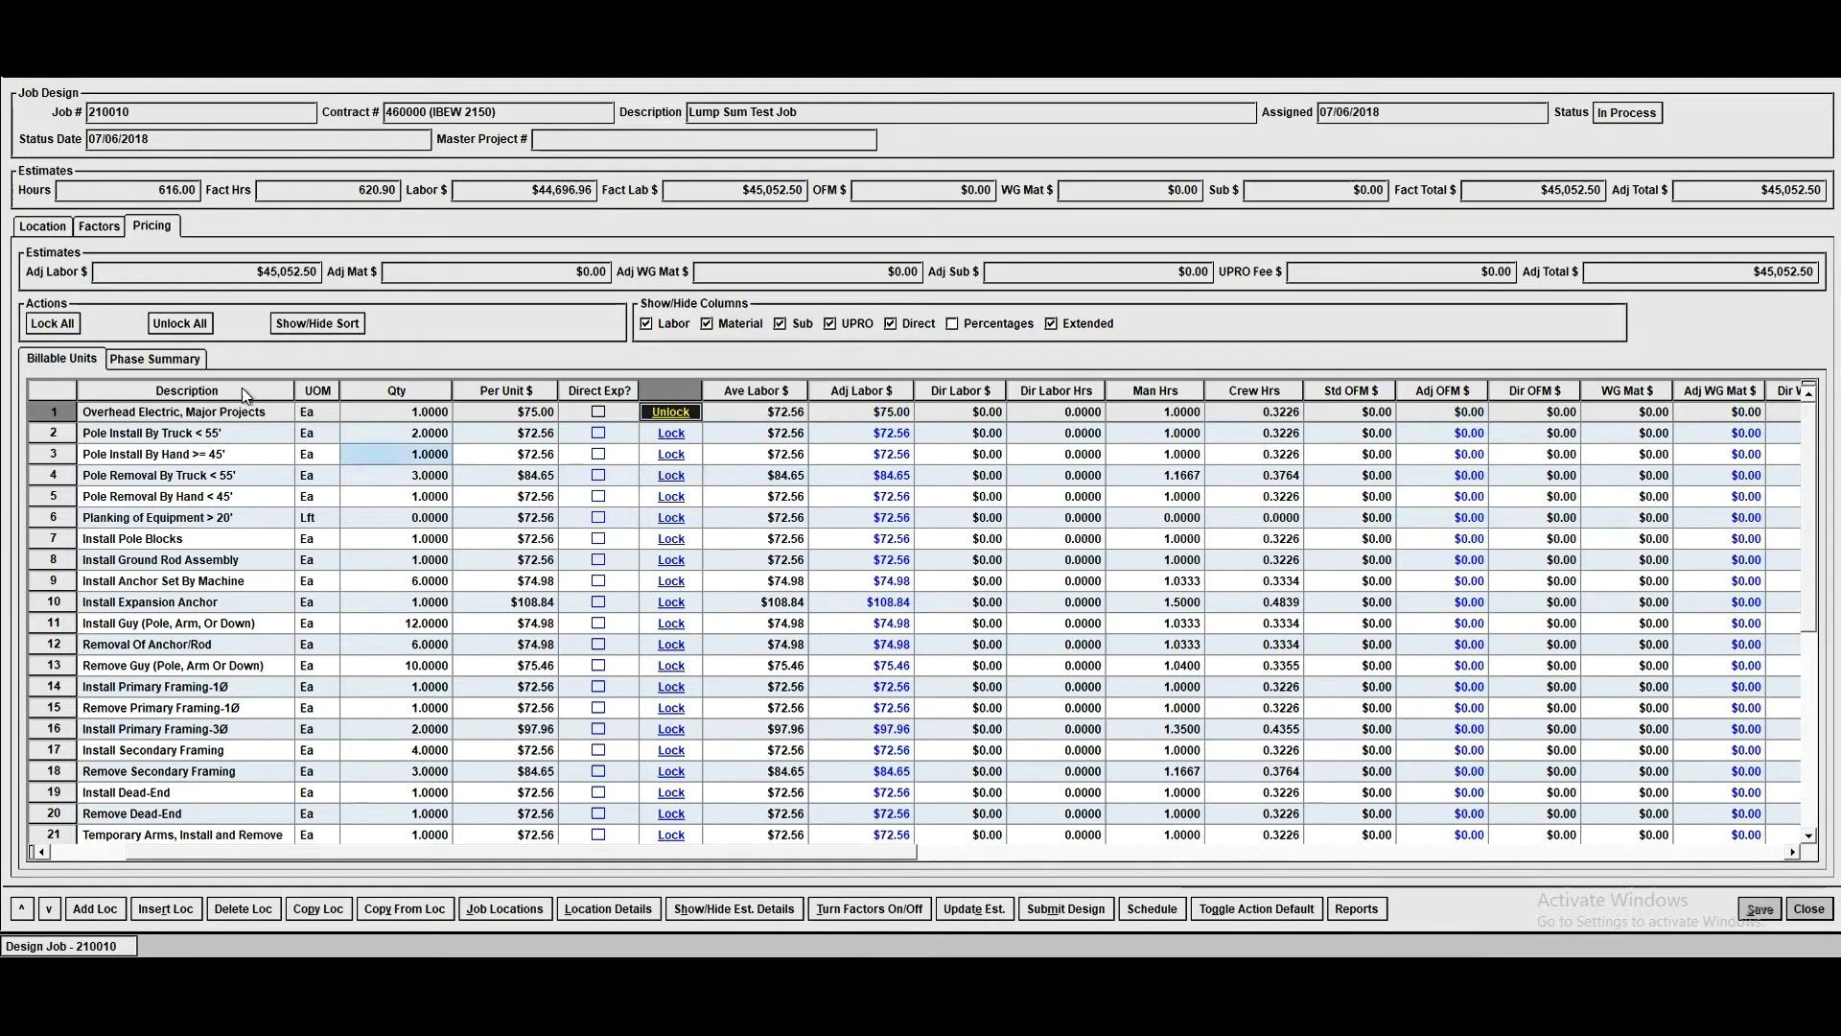
- Review the pricing phase summary, return to the billable units and close the job design
left_click(156, 357)
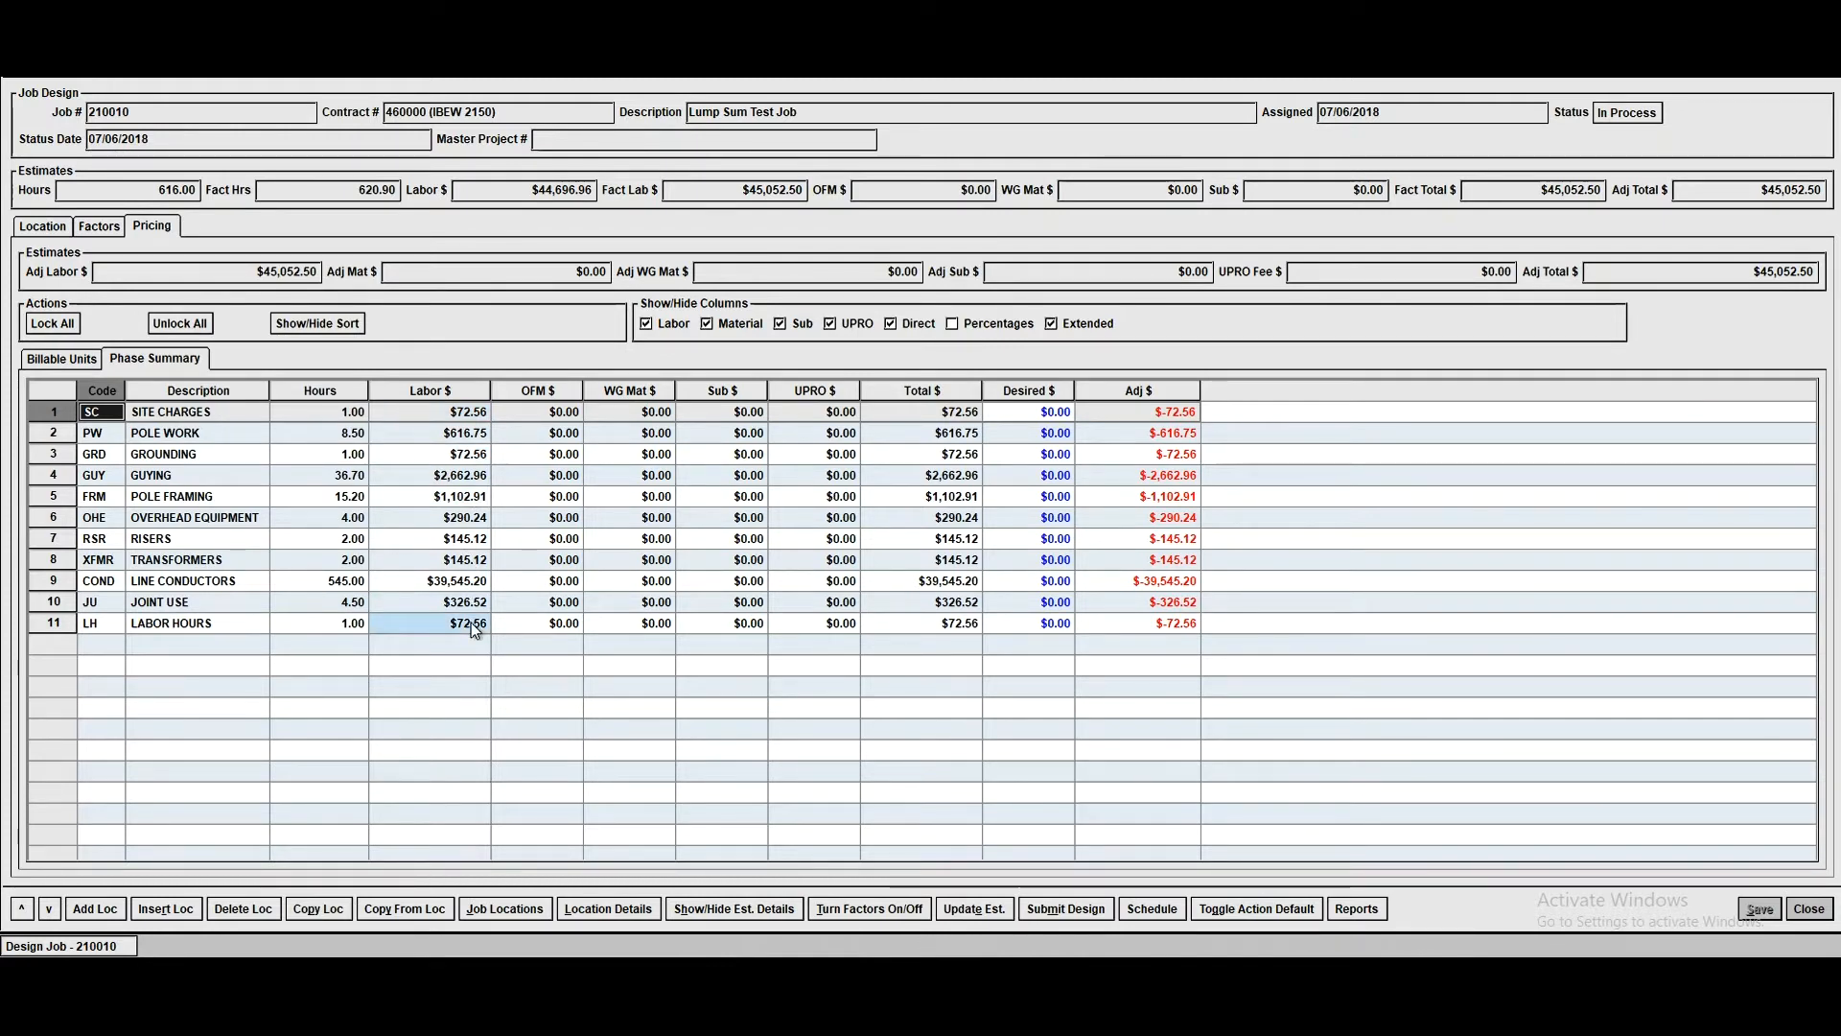
left_click(67, 359)
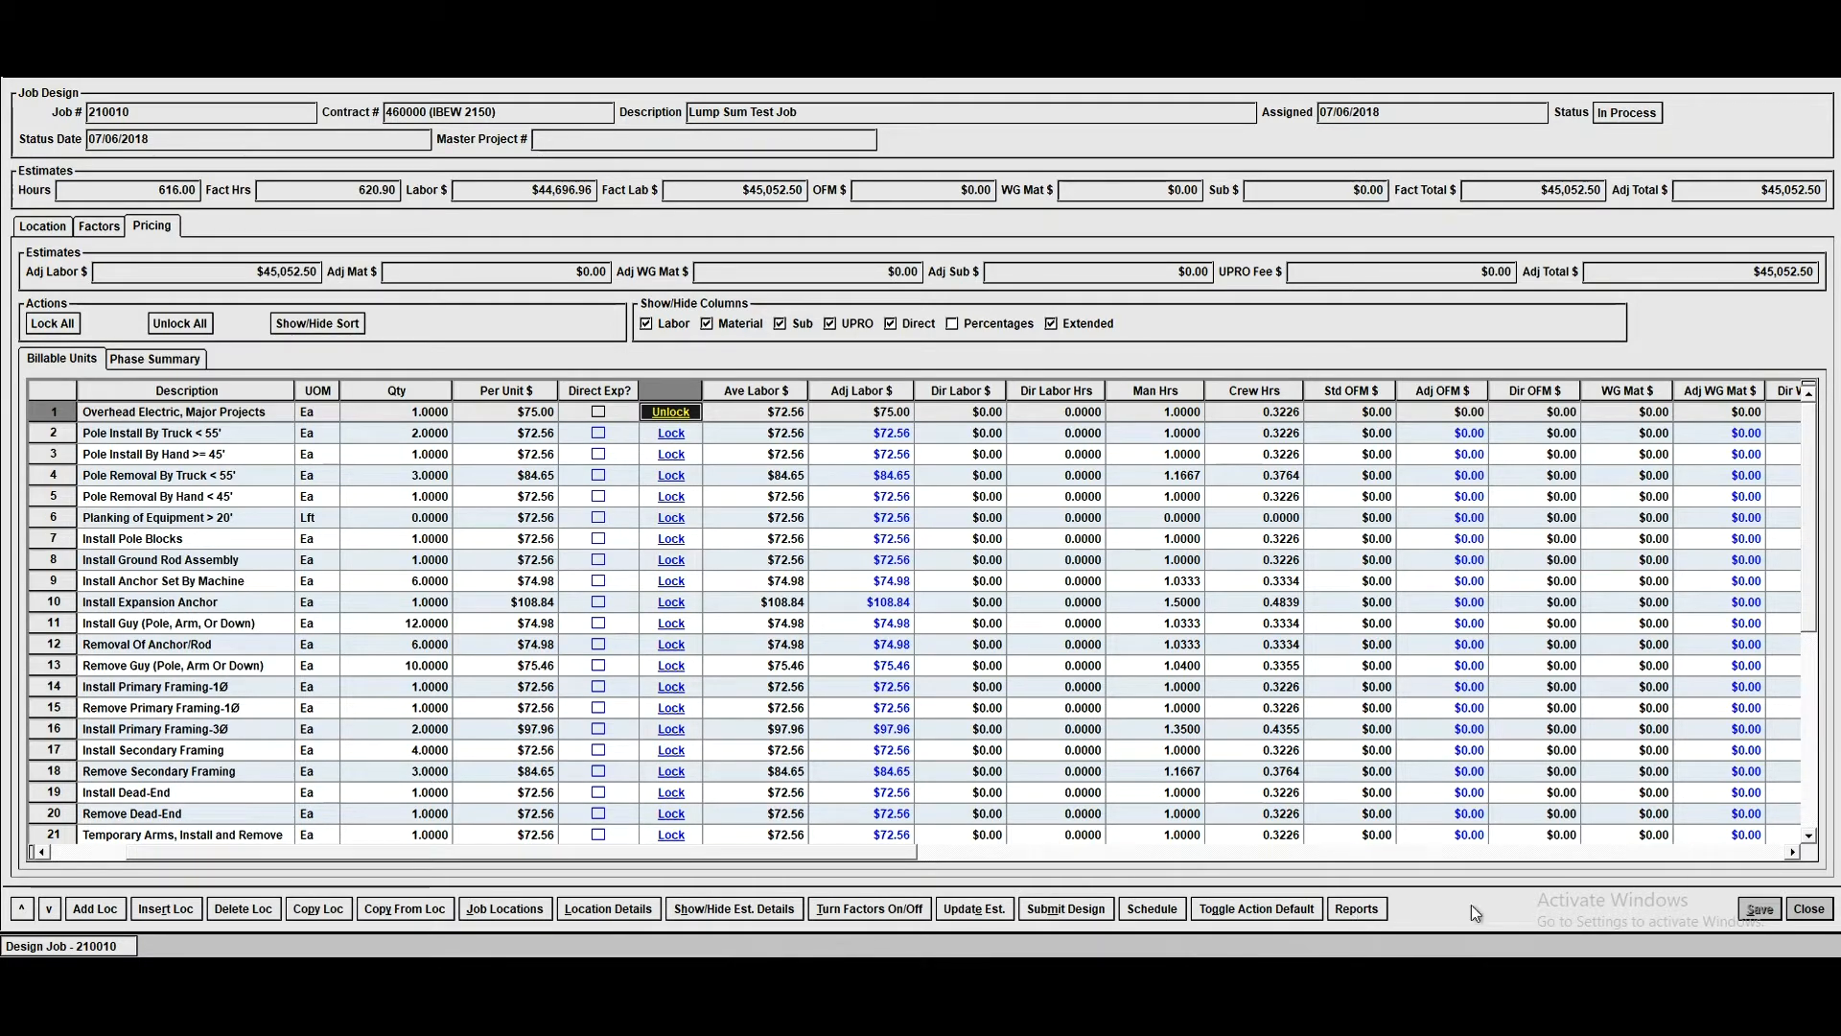
left_click(1828, 915)
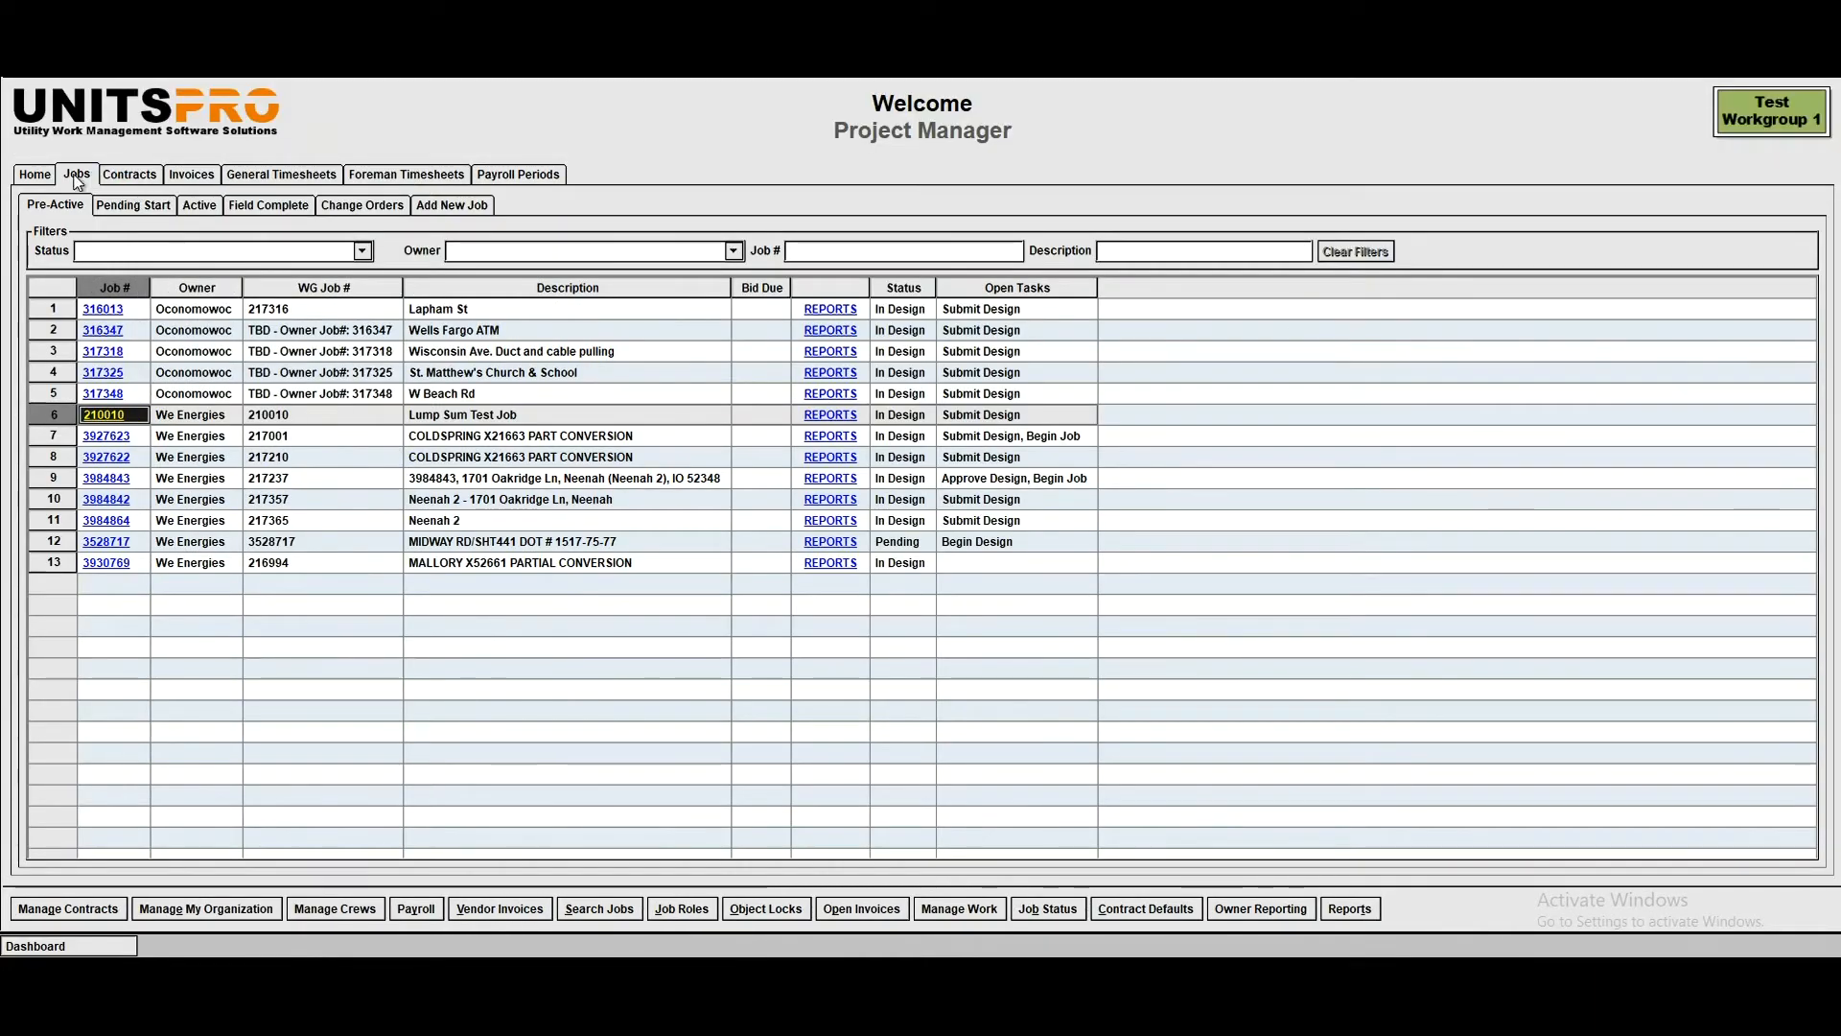
- Open the active Sample Units Job for completing work
left_click(201, 207)
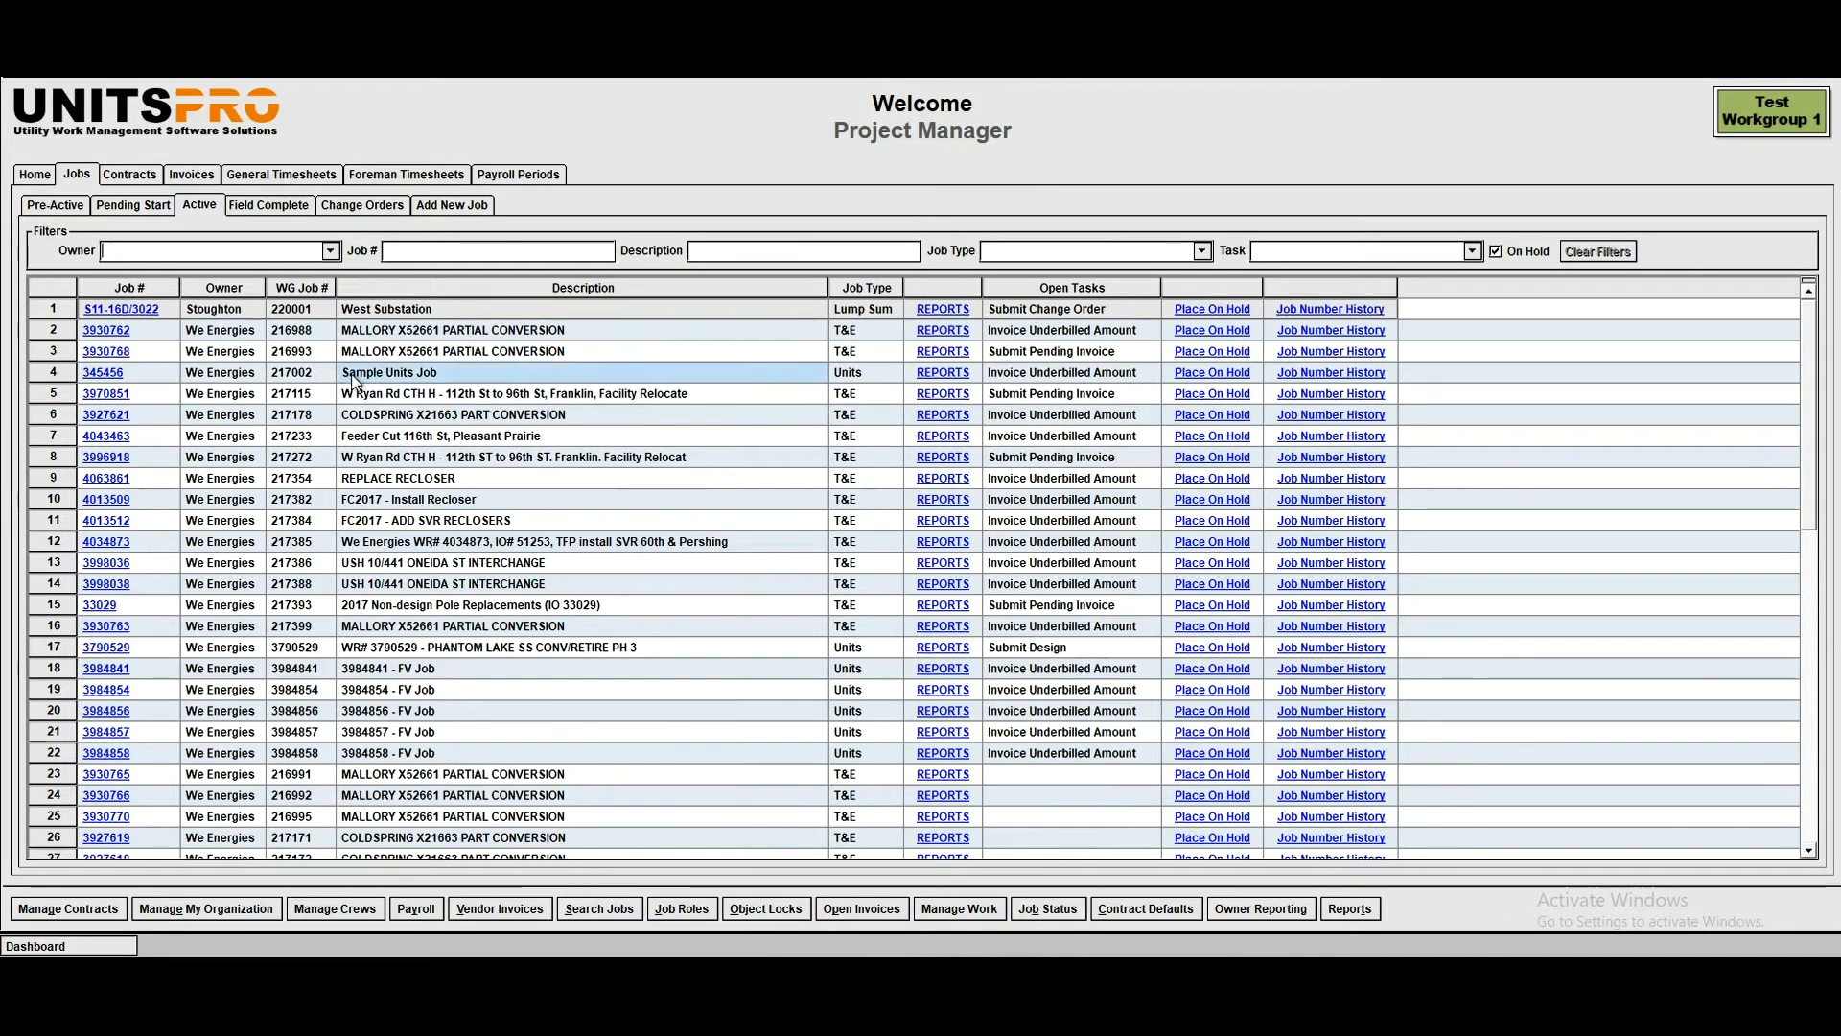
double_click(208, 382)
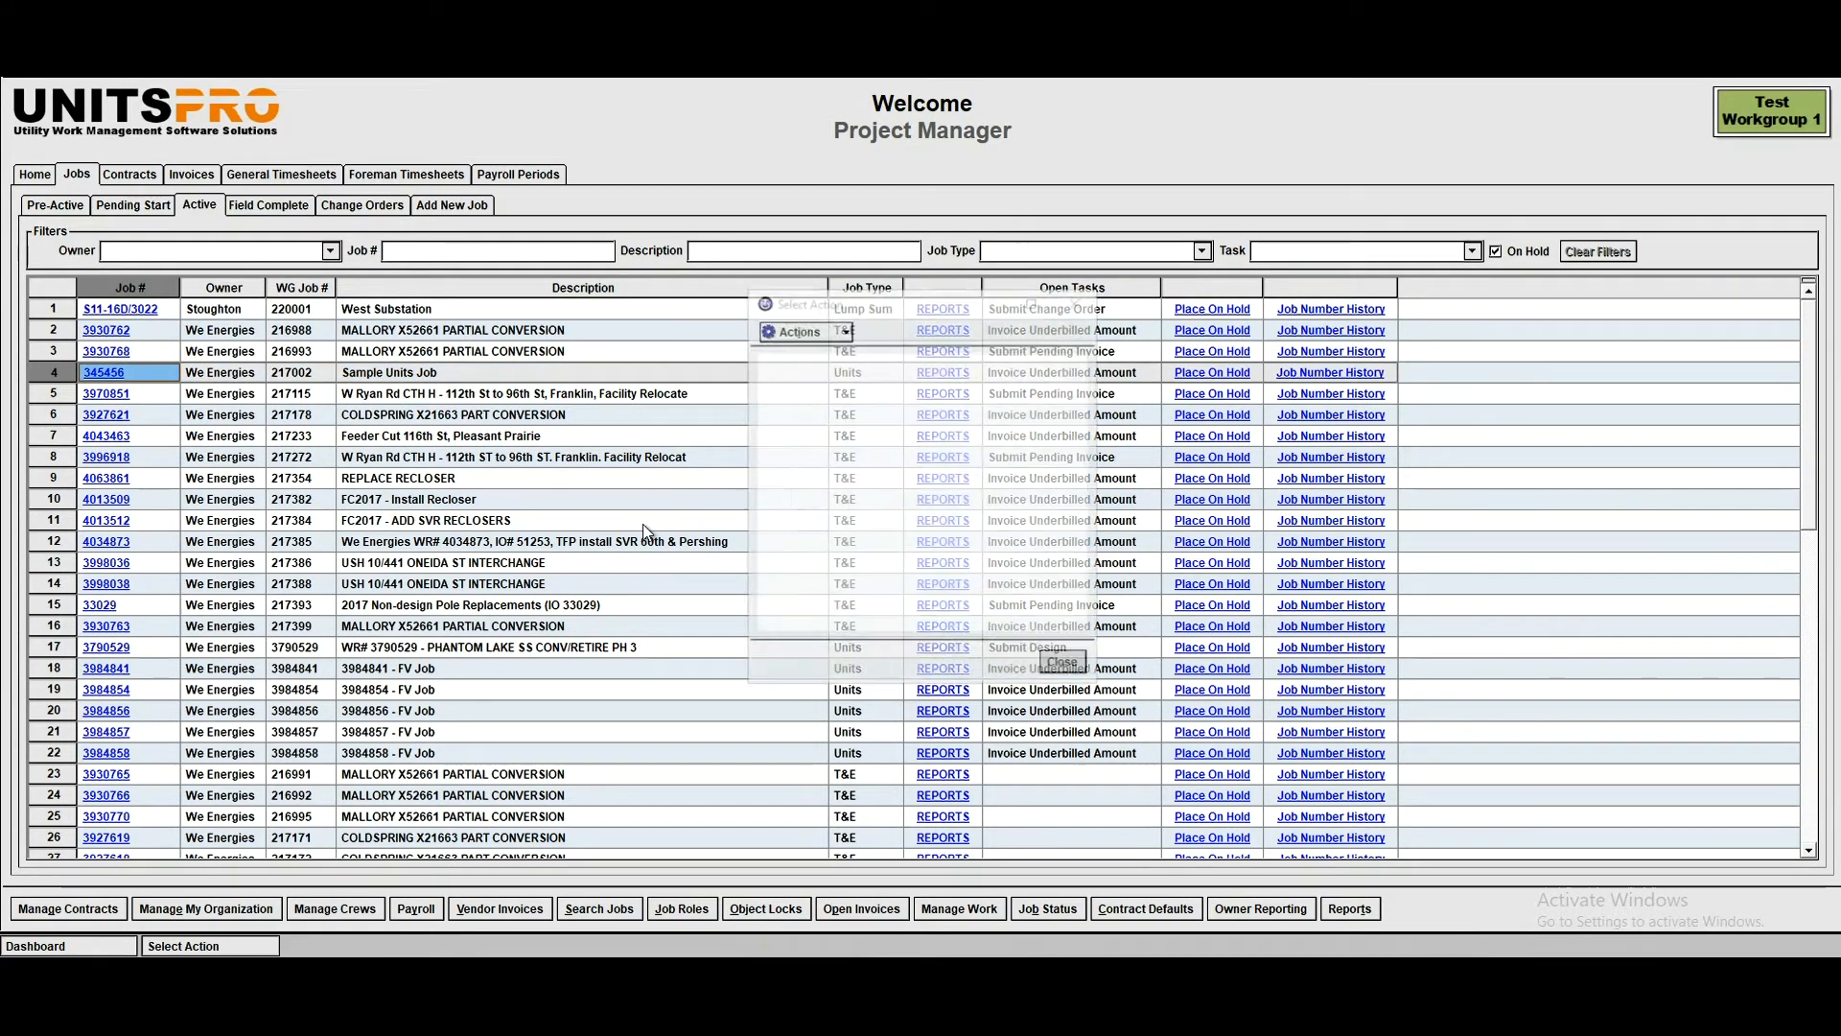
left_click(855, 369)
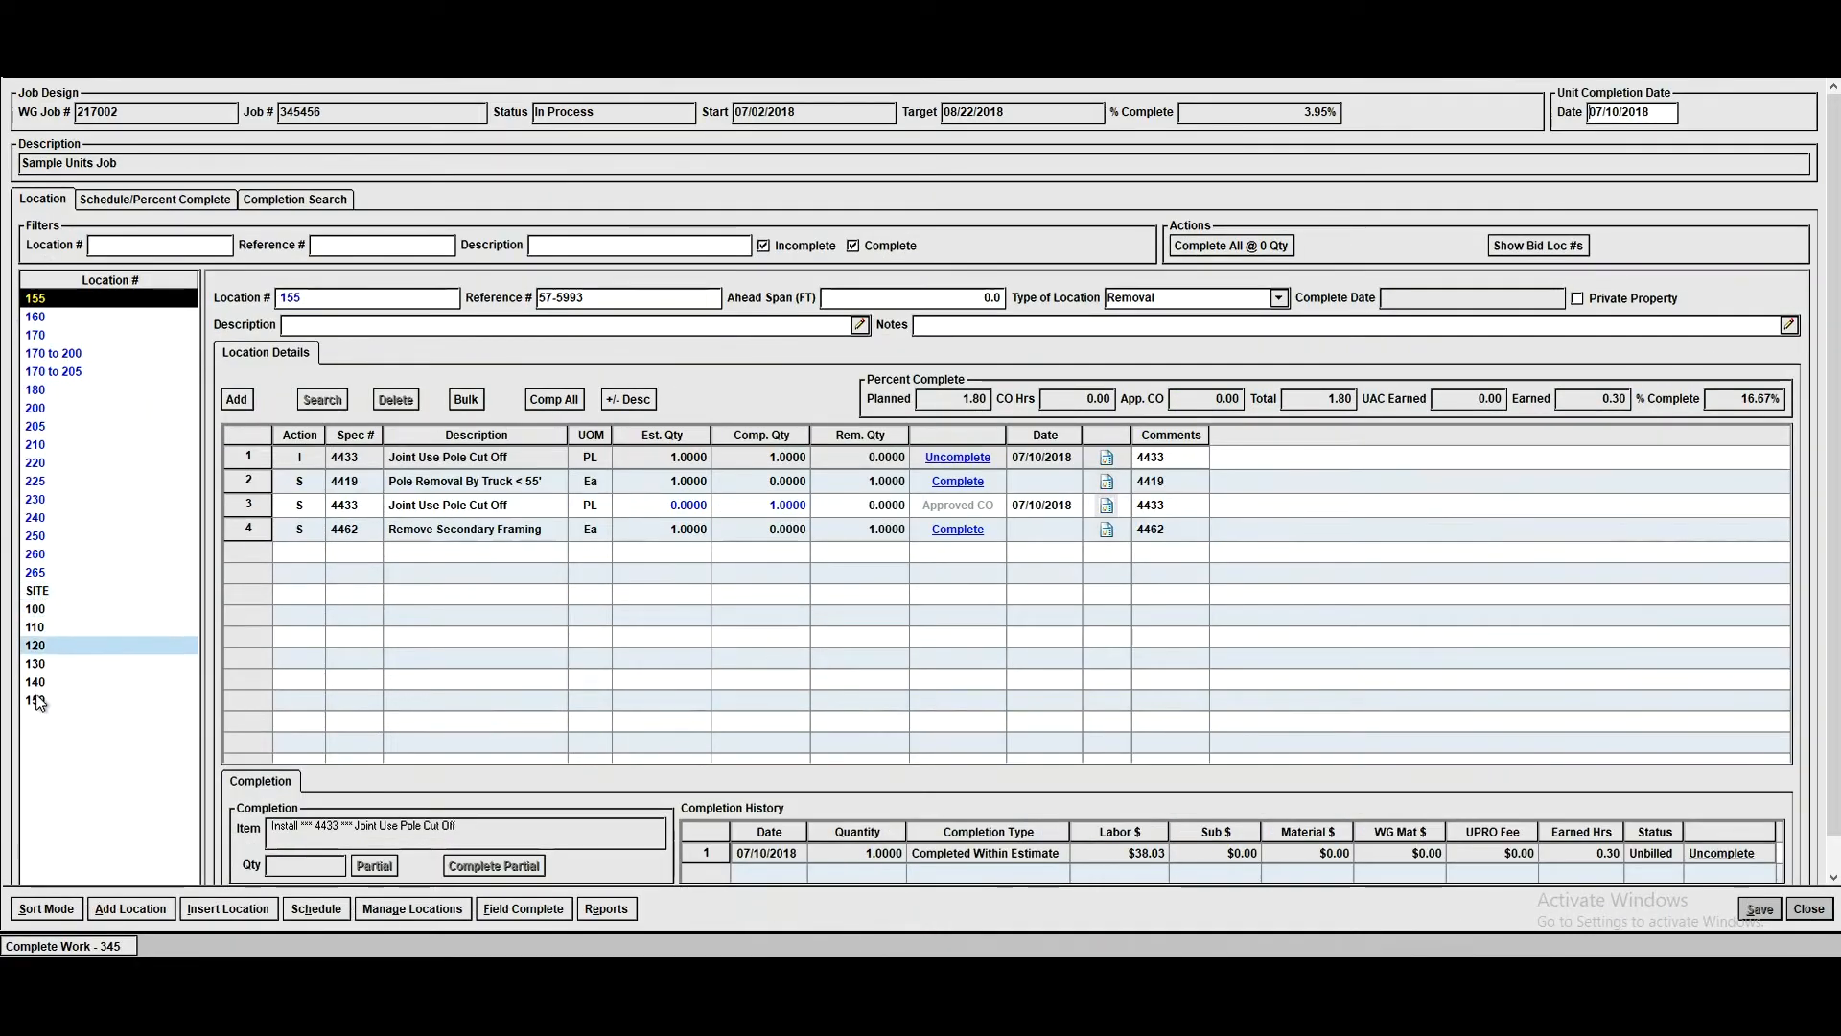
- Review the completed units at locations 130, 140 and 150
left_click(36, 664)
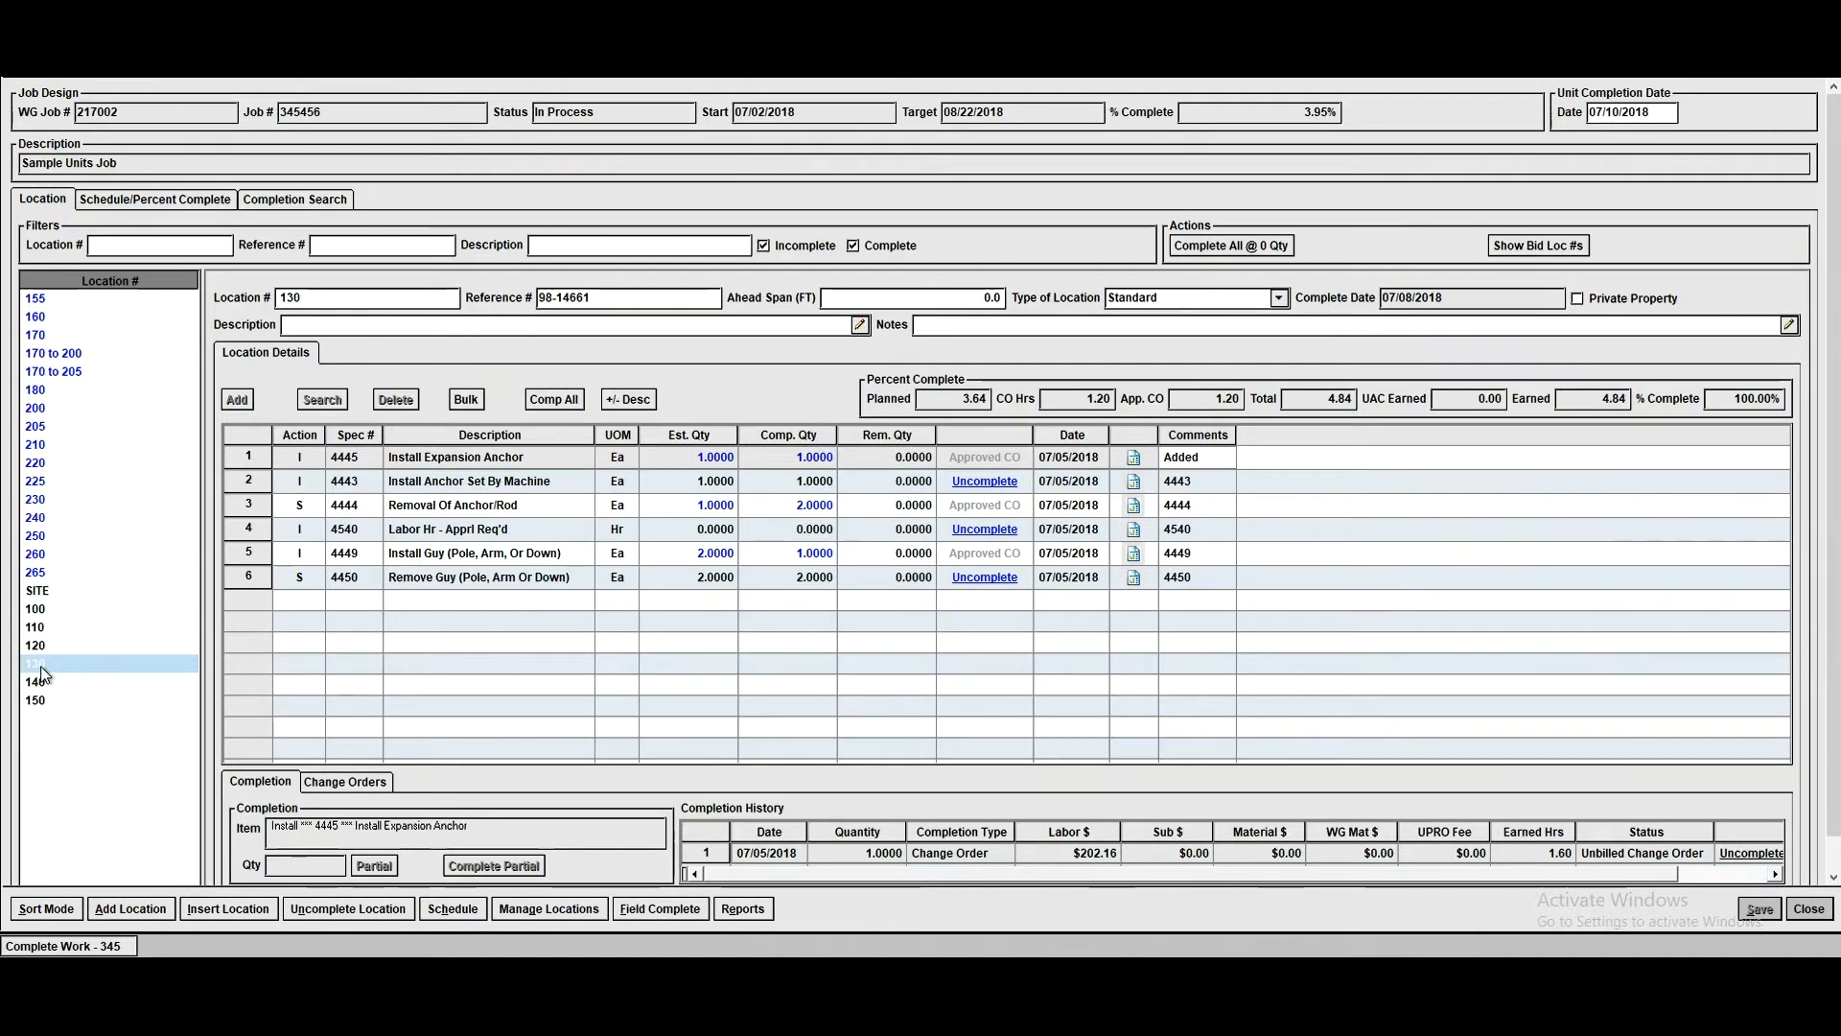
left_click(38, 683)
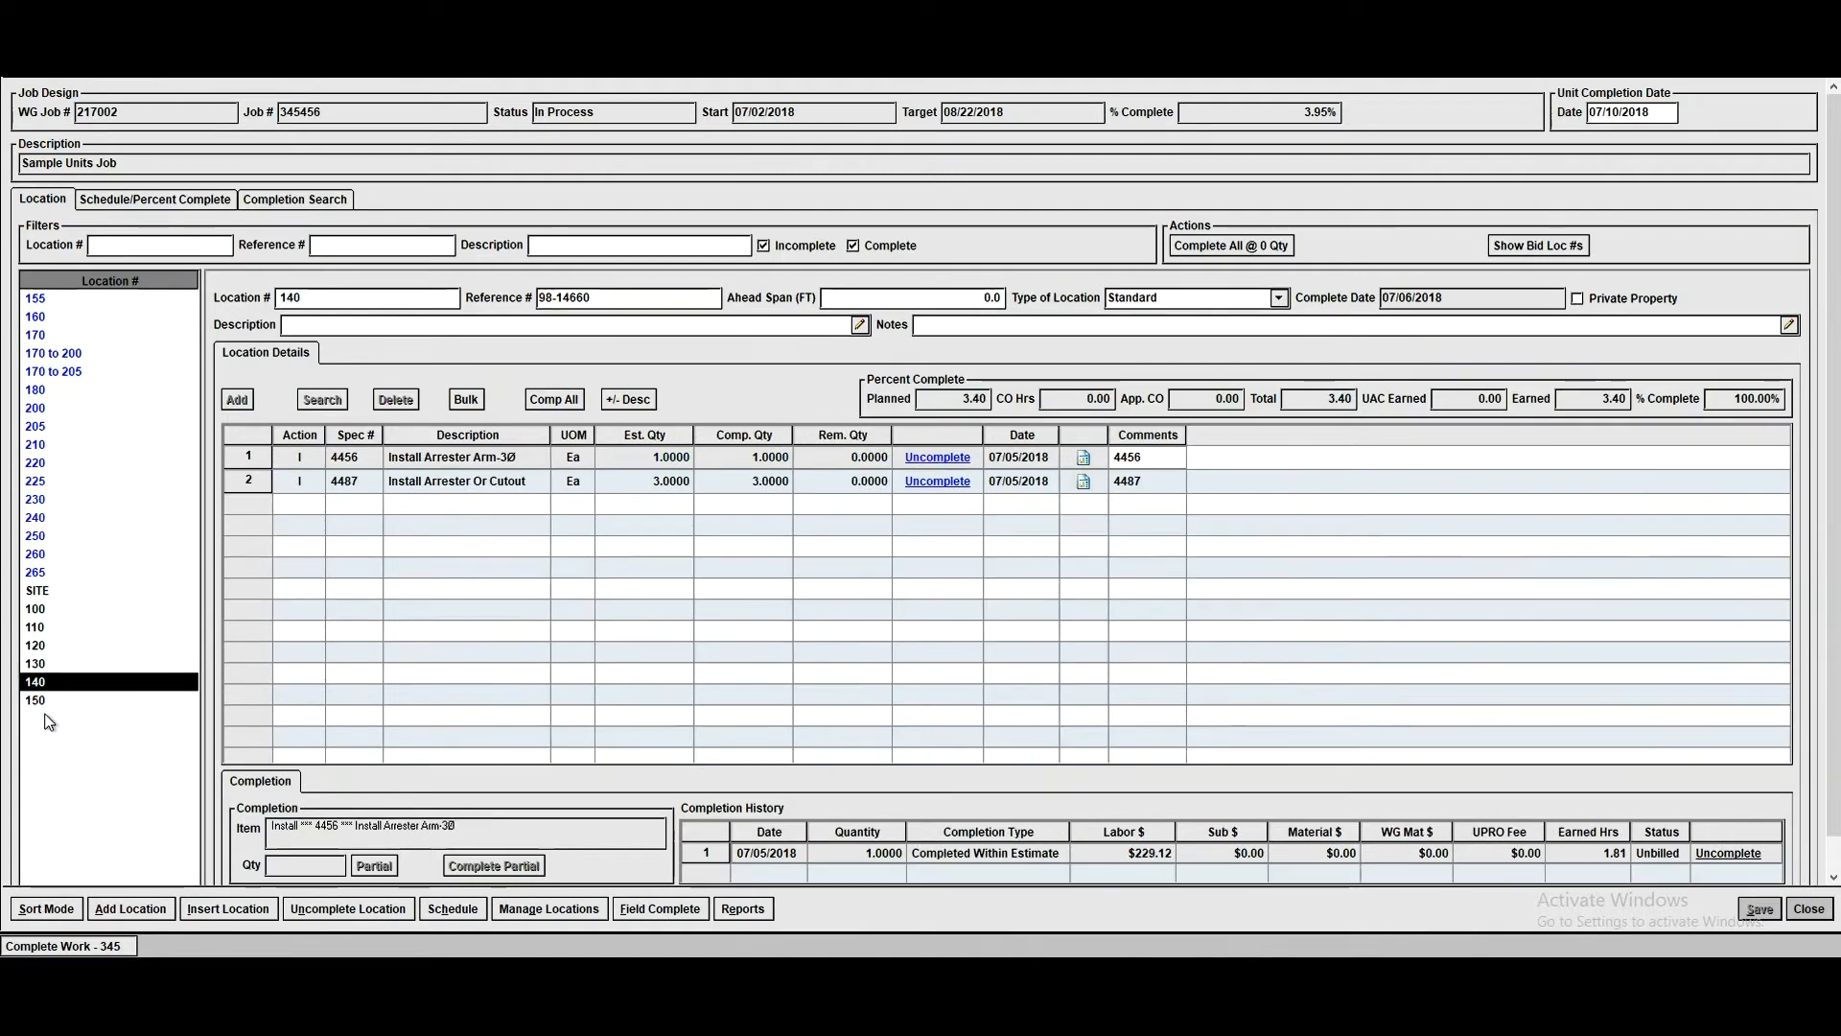
left_click(35, 701)
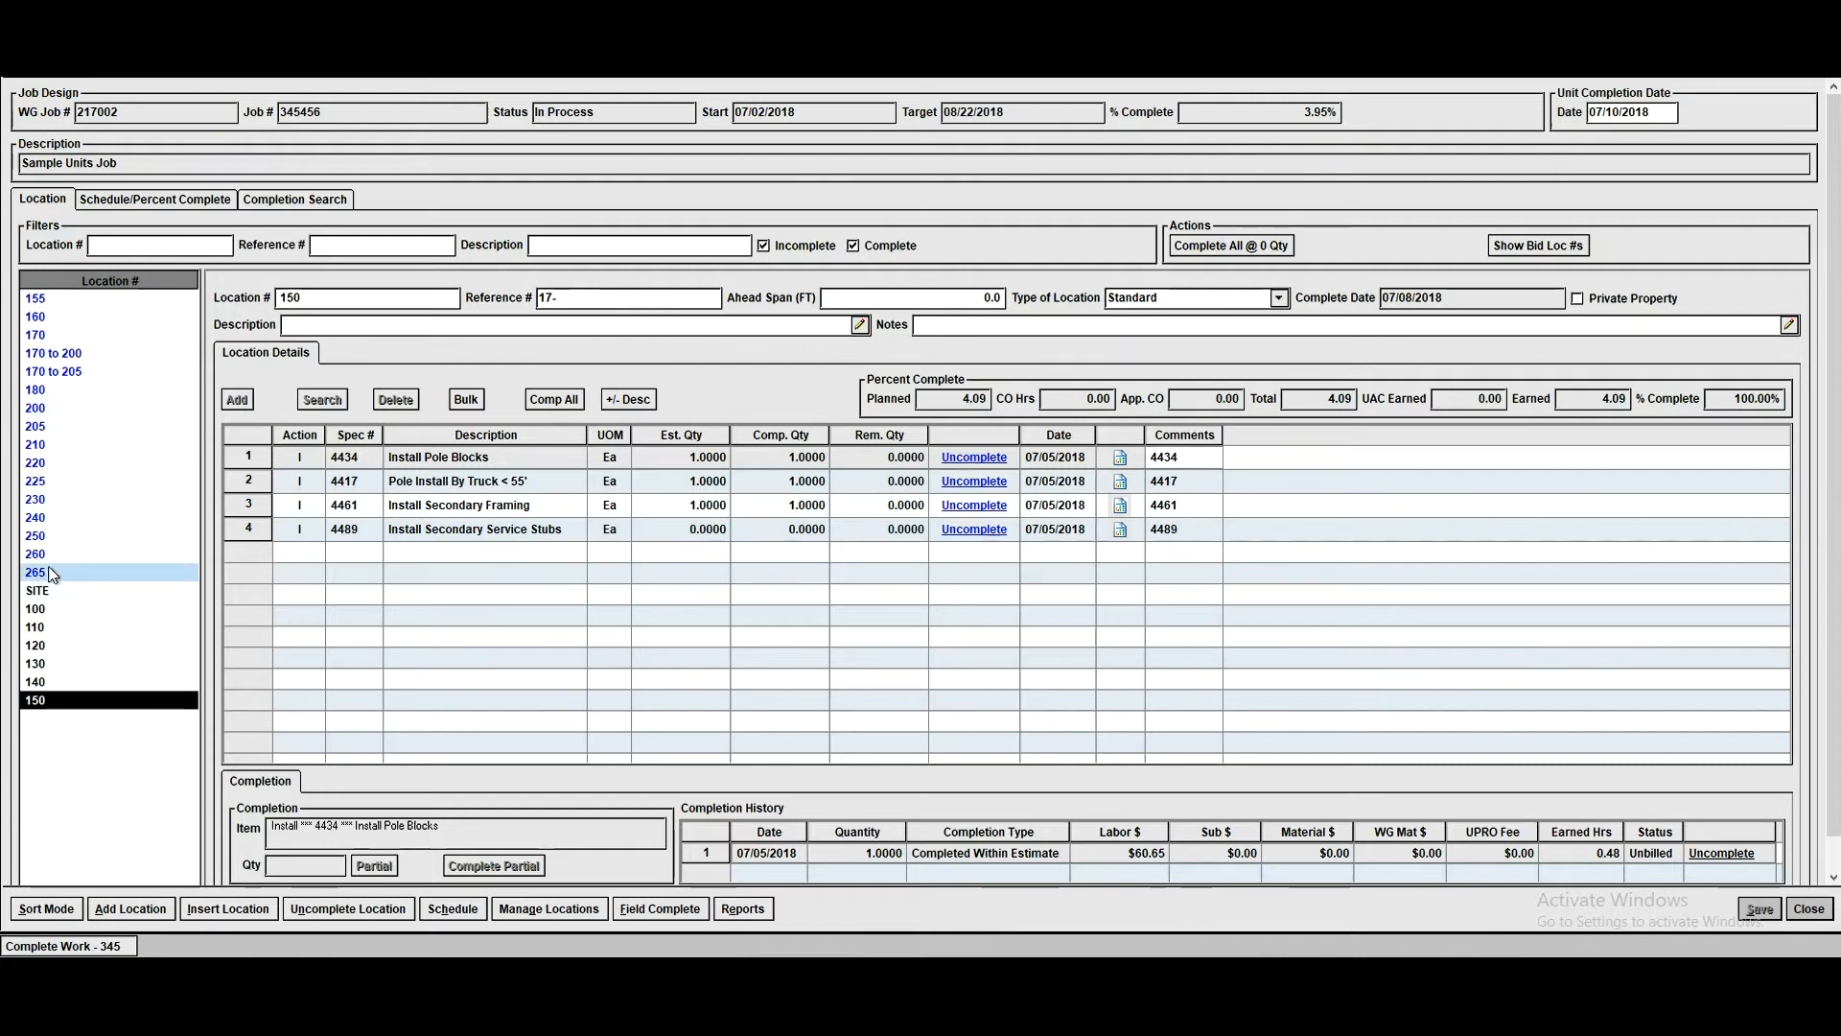
- At location 155, complete Pole Removal By Truck < 55' and complete Remove Secondary Framing with a quantity of 2
left_click(35, 300)
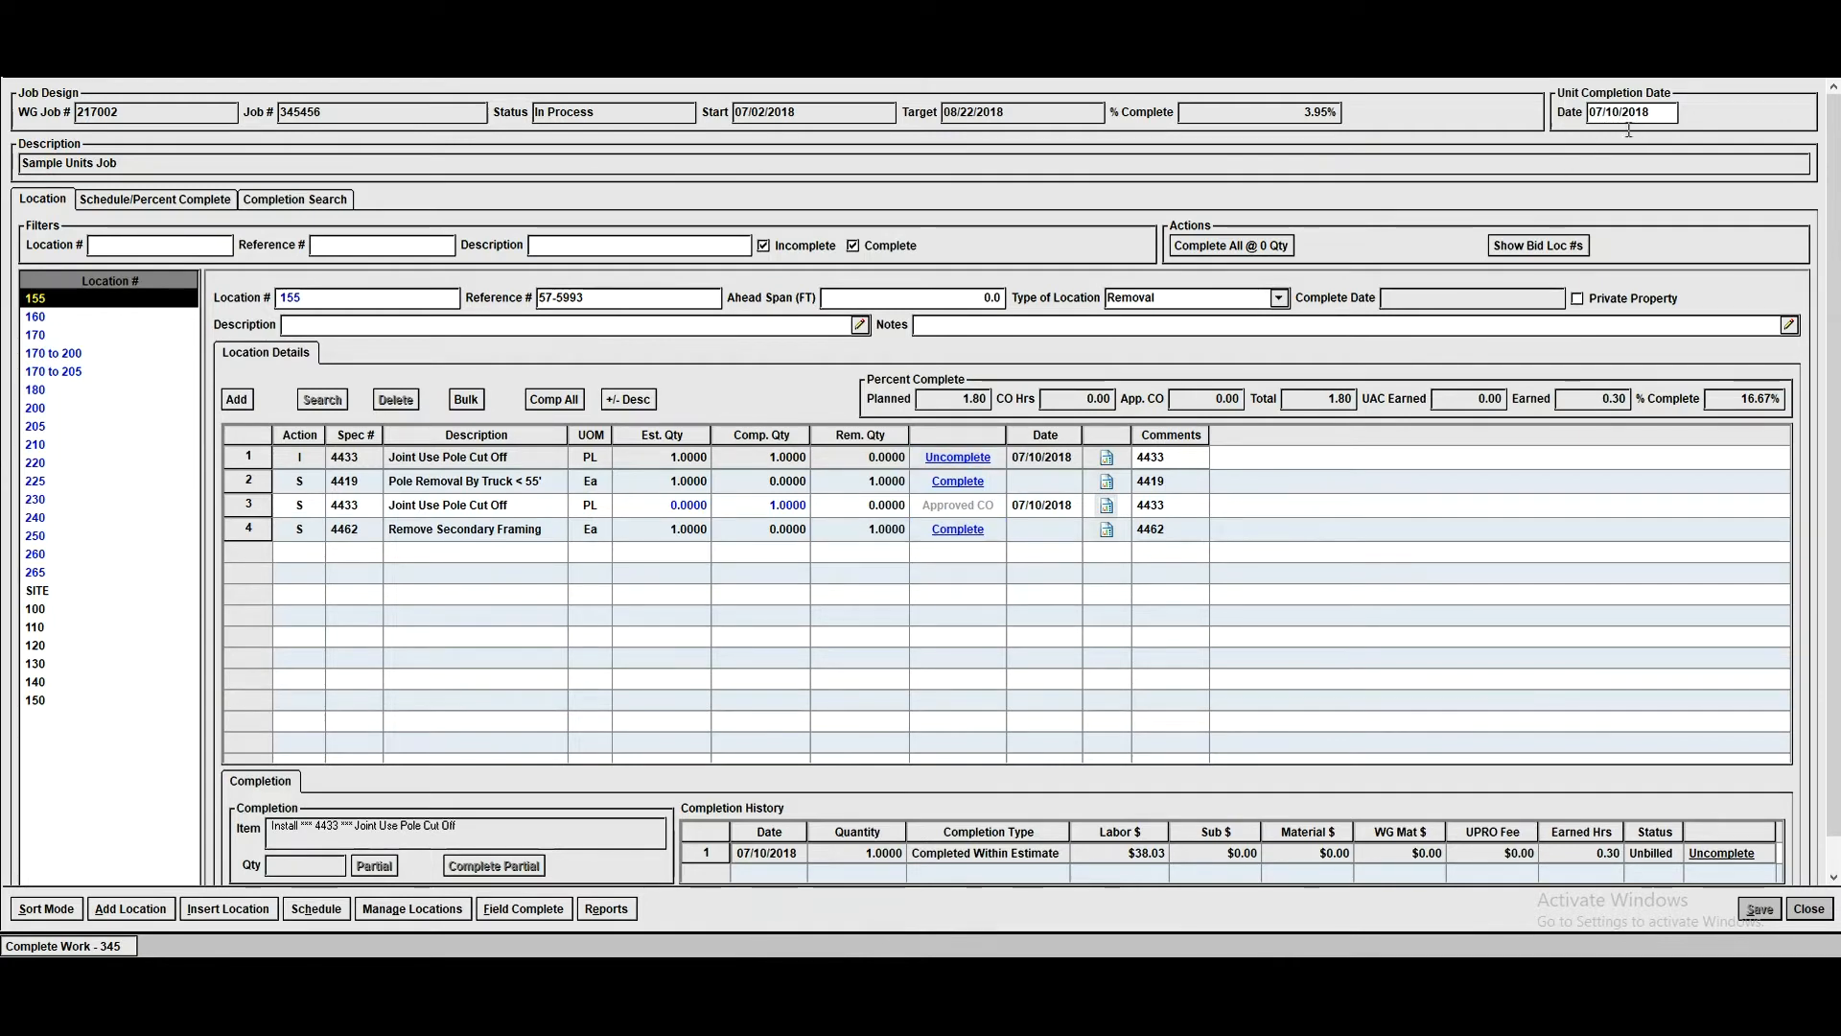
left_click(968, 481)
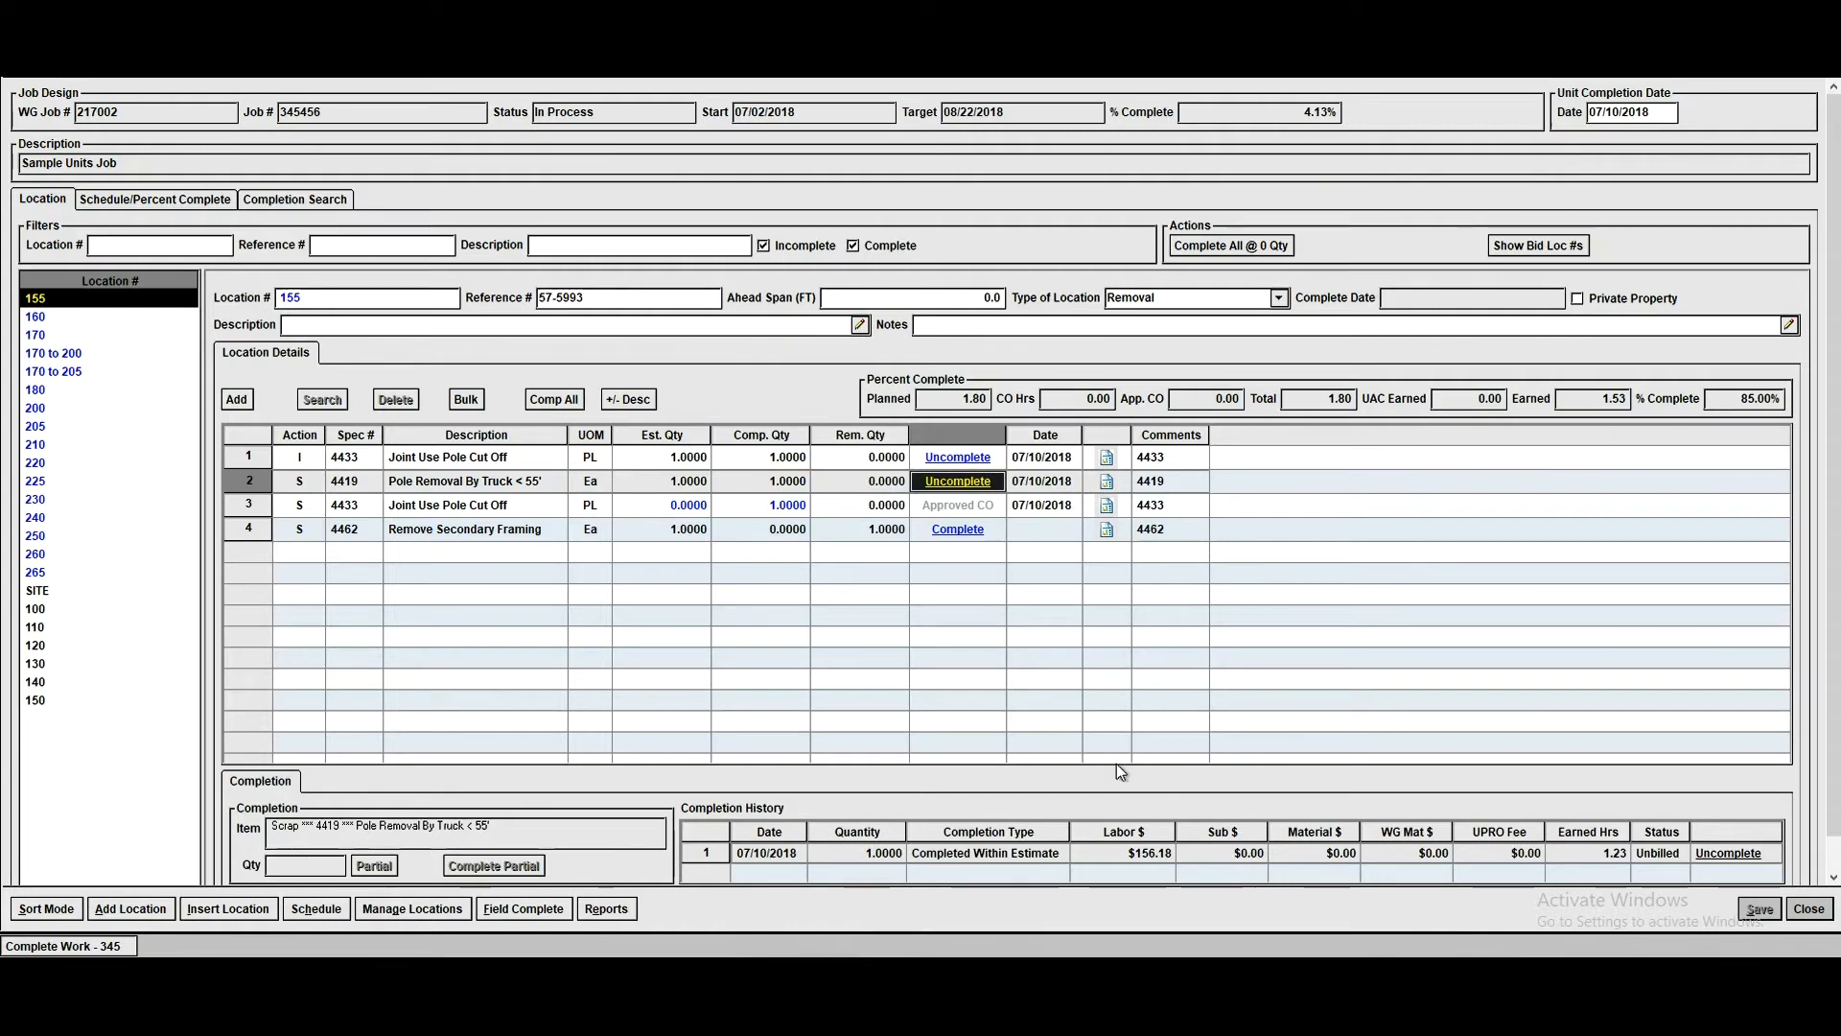
left_click(1033, 528)
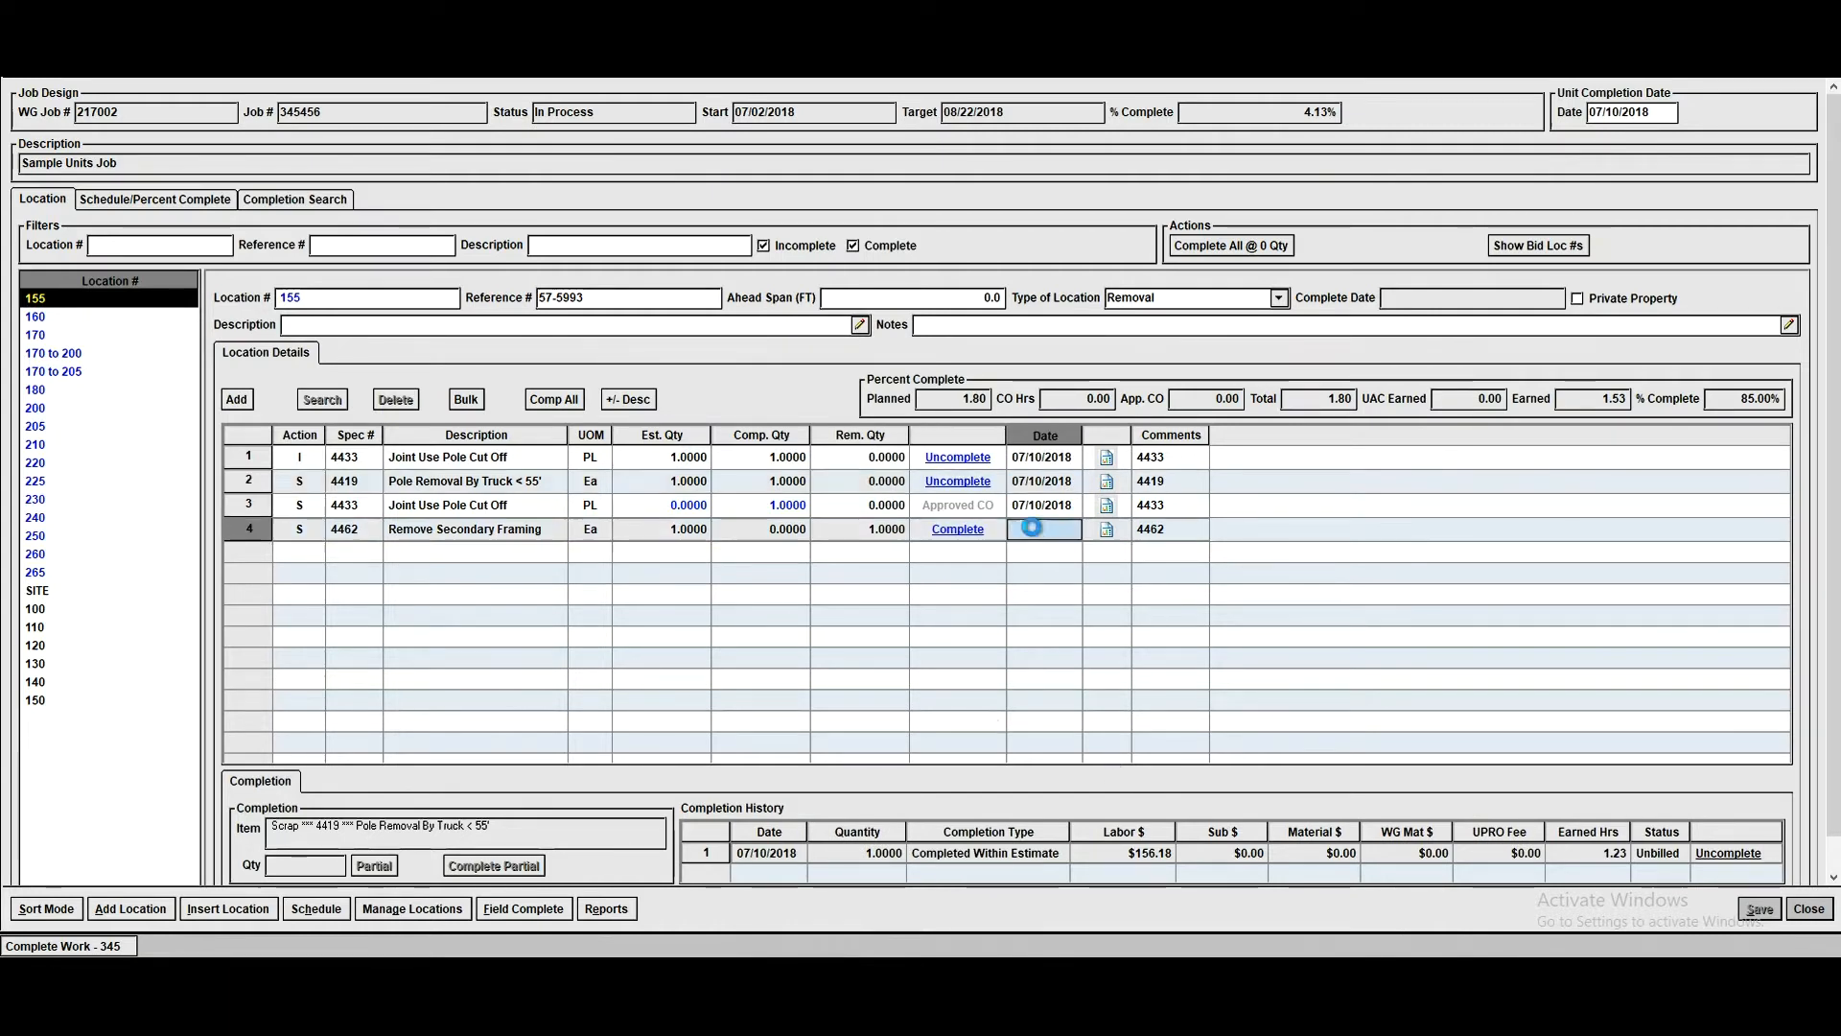
left_click(322, 866)
type("2")
key("Tab")
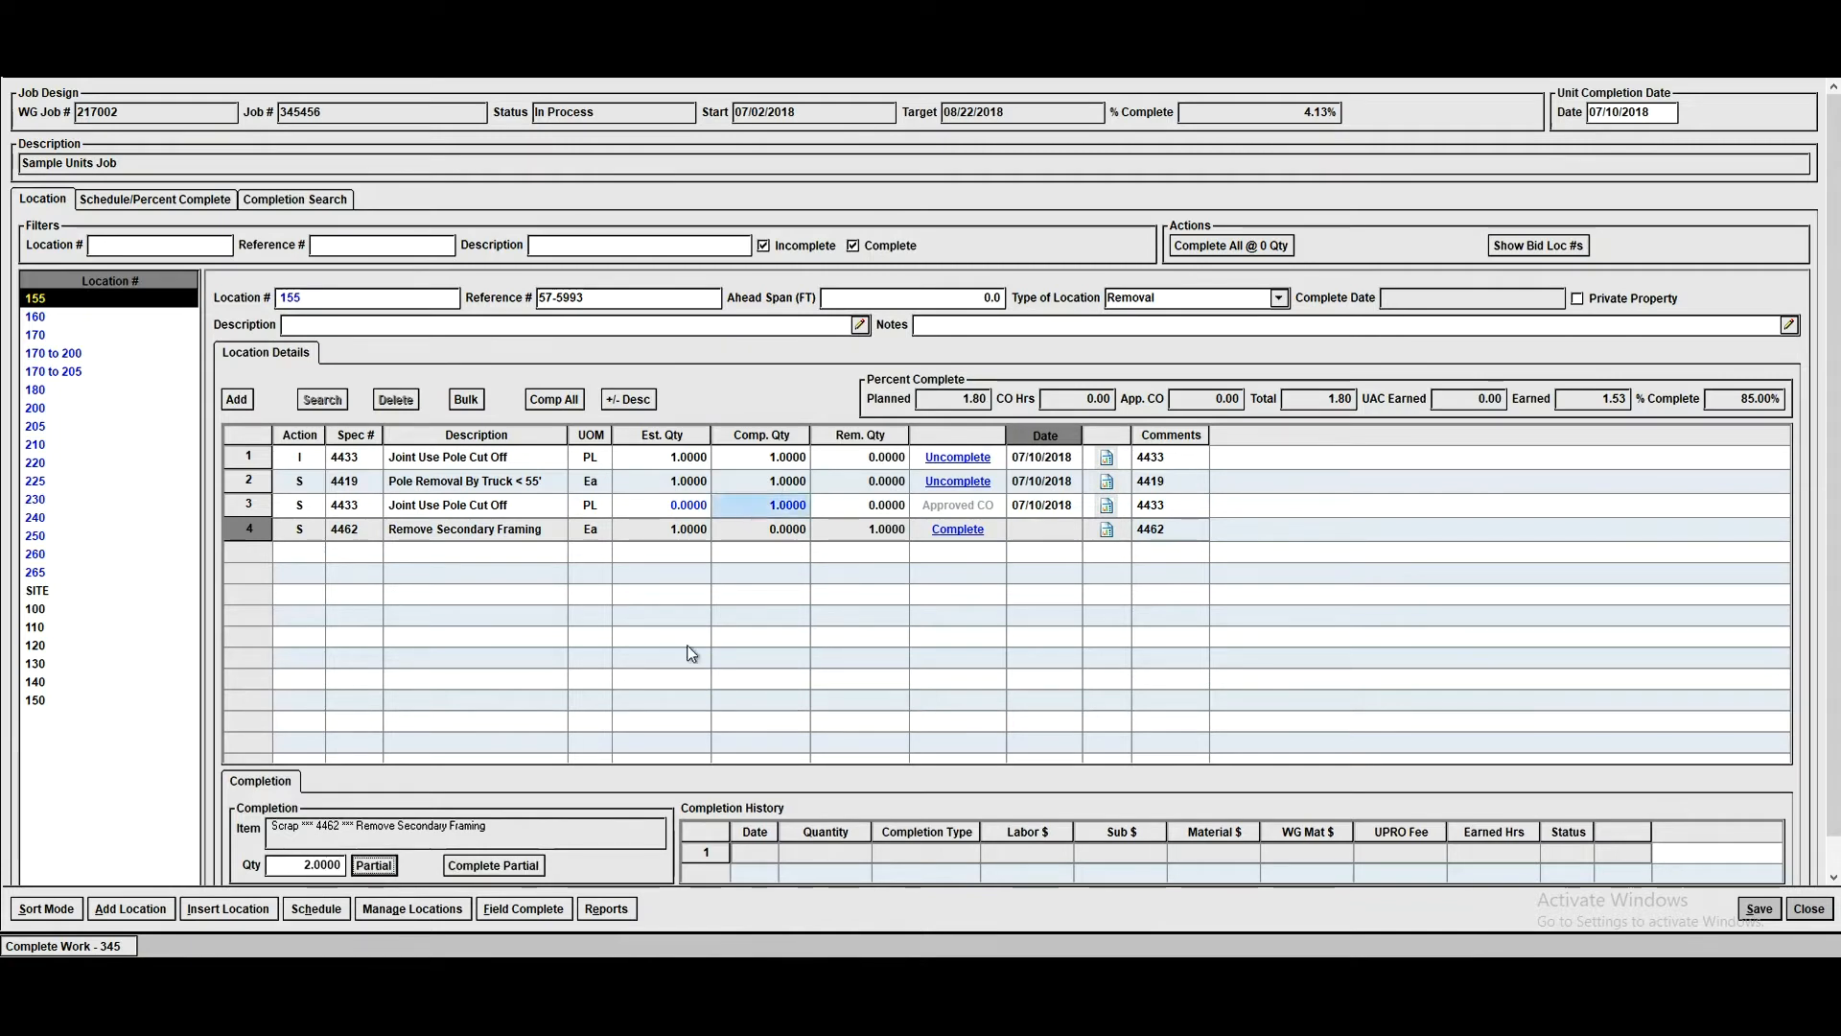
left_click(493, 866)
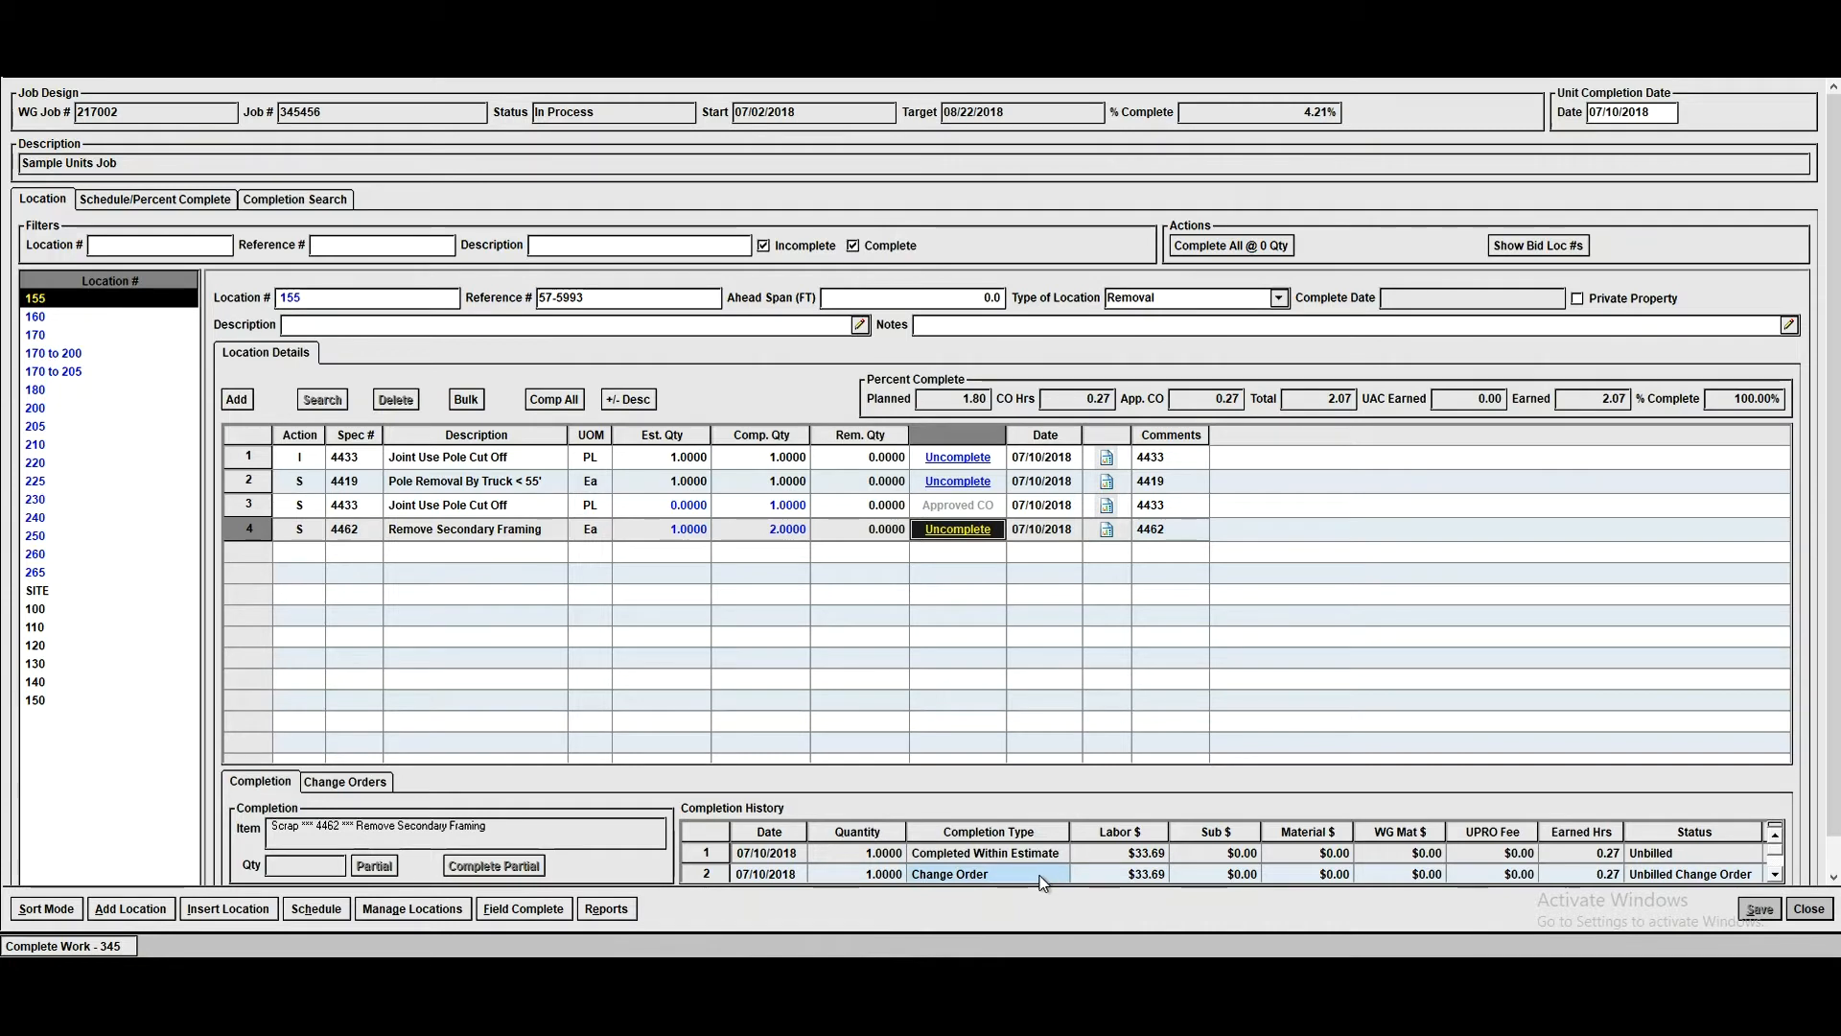
- Review the change order for Remove Secondary Framing and close the work completion window
left_click(357, 783)
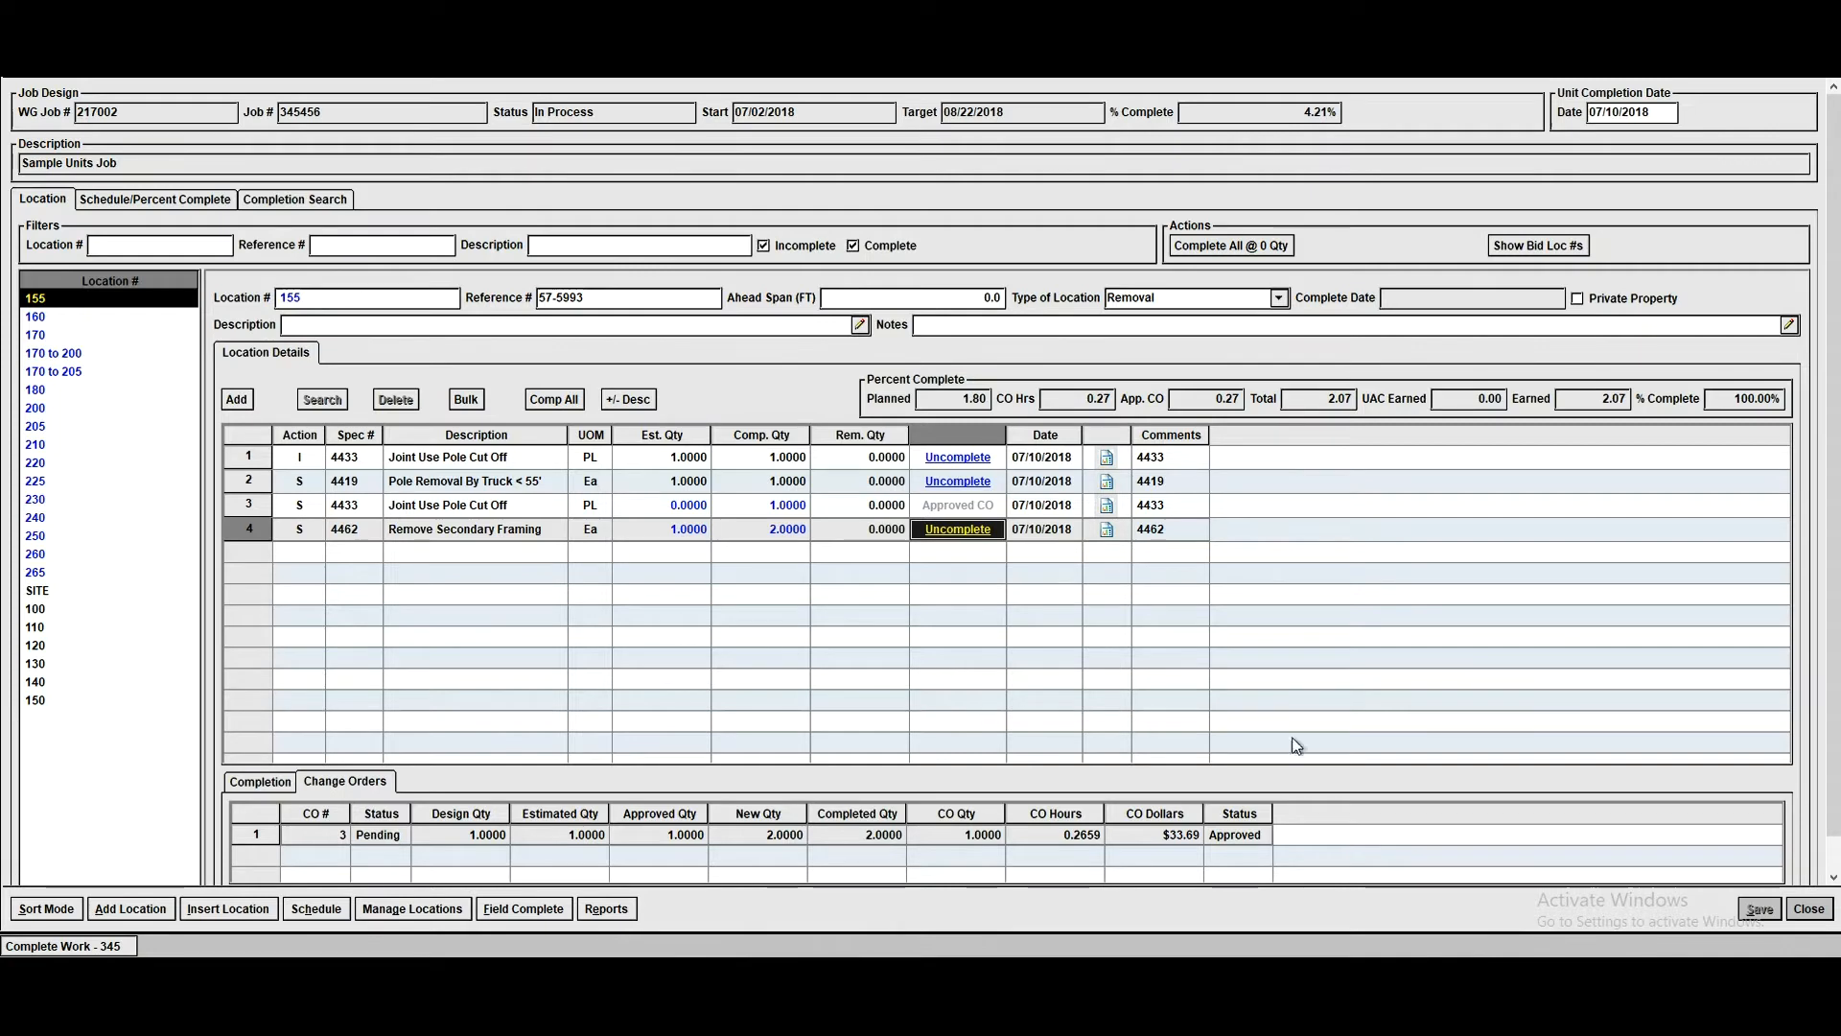
left_click(1808, 908)
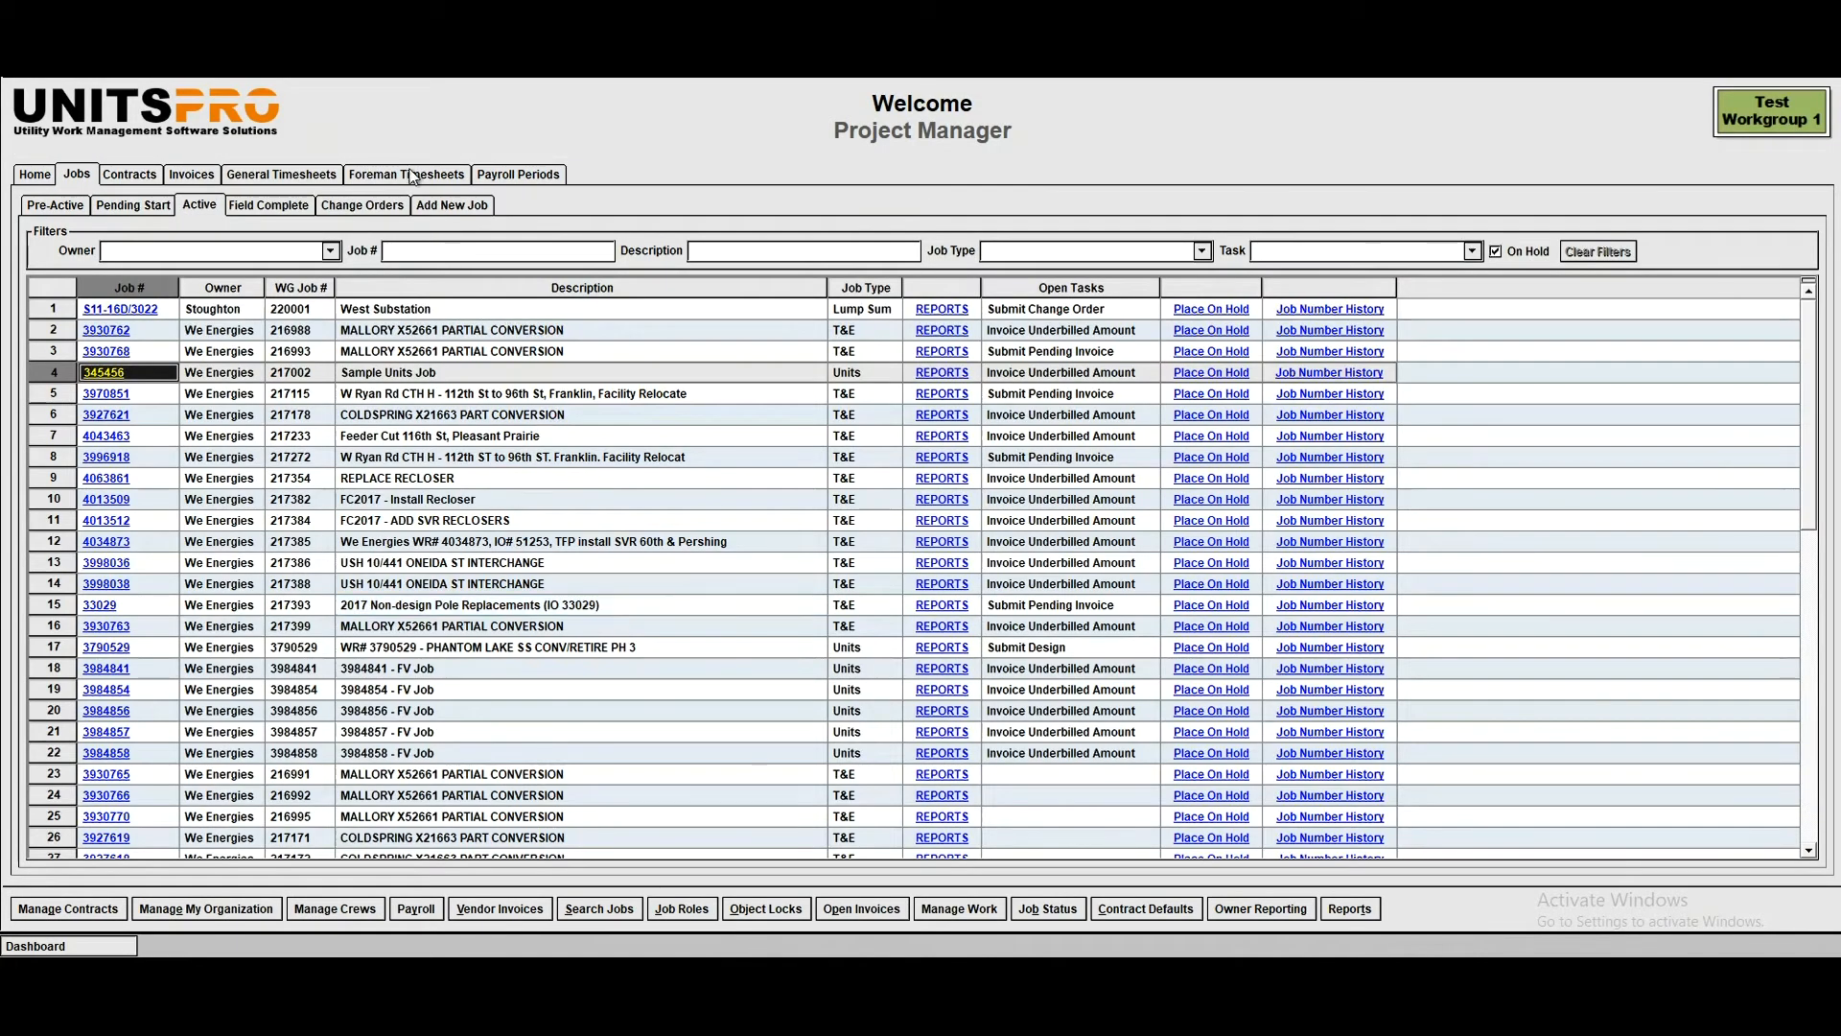
- Open the first approved foreman timesheet for 07/02/2018 to 07/08/2018 and review its daily crew time from Monday through Saturday
left_click(425, 175)
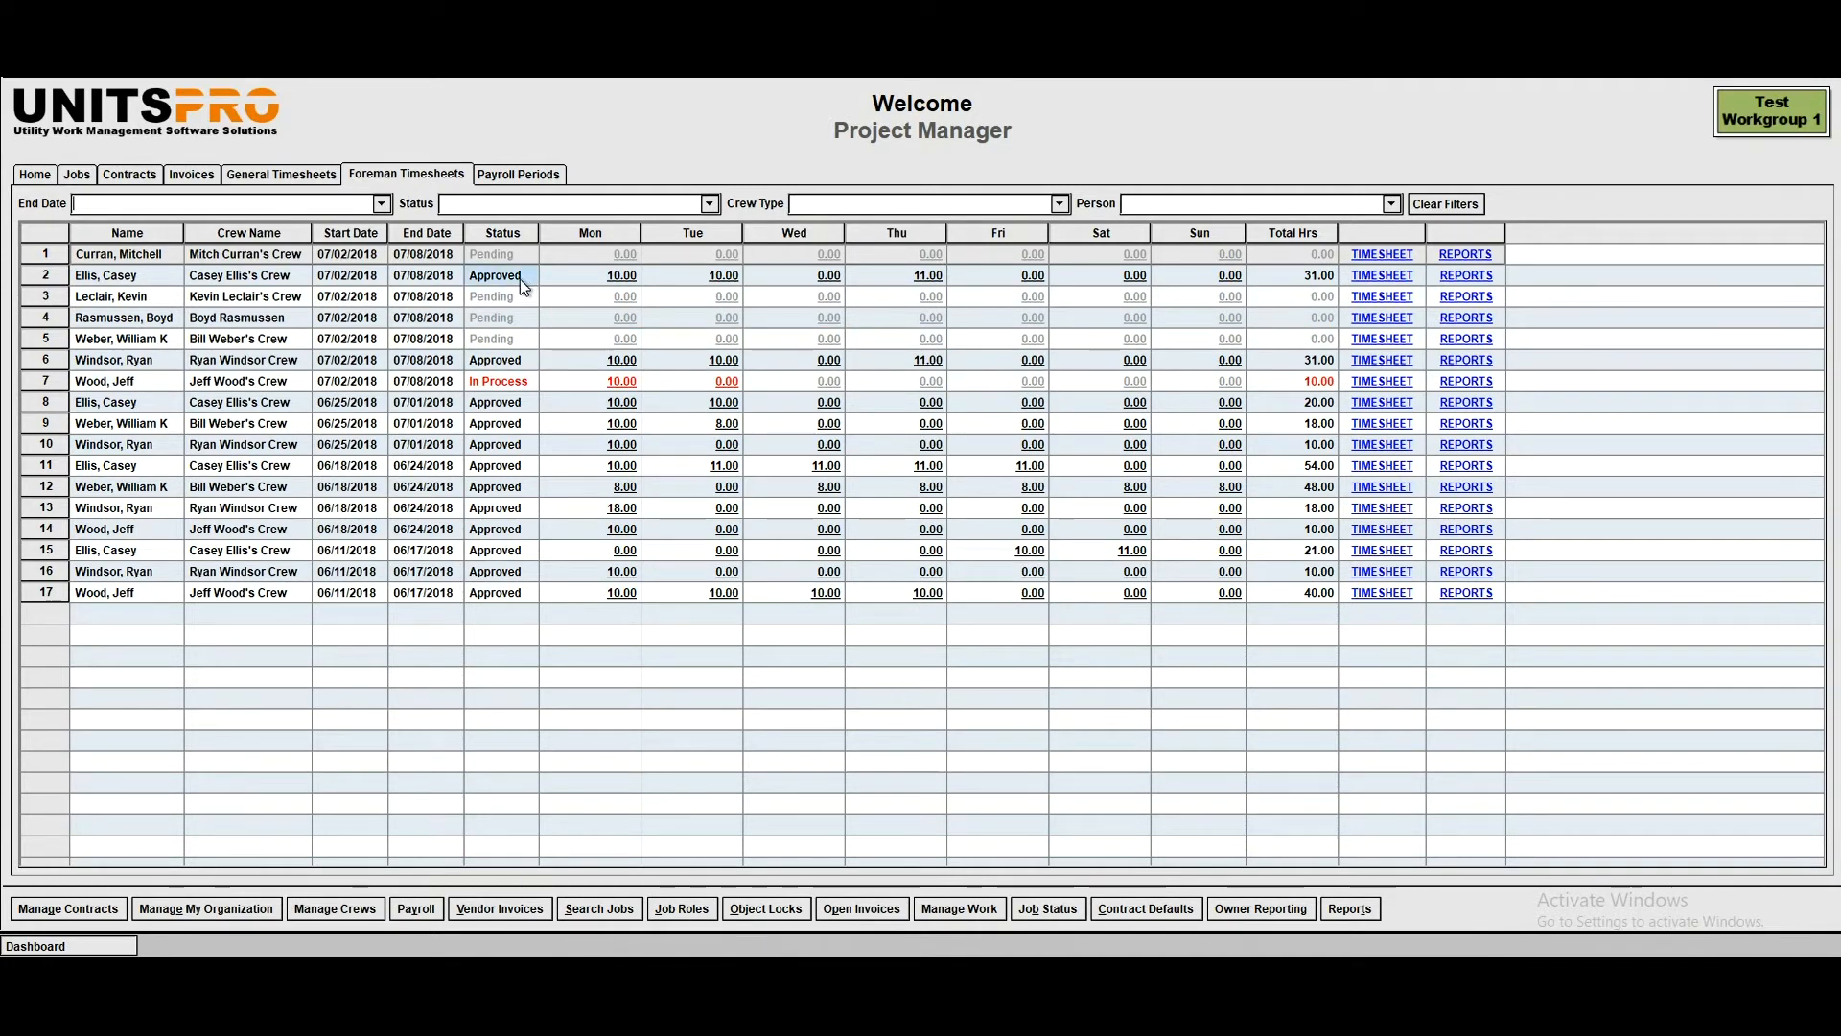
left_click(1382, 275)
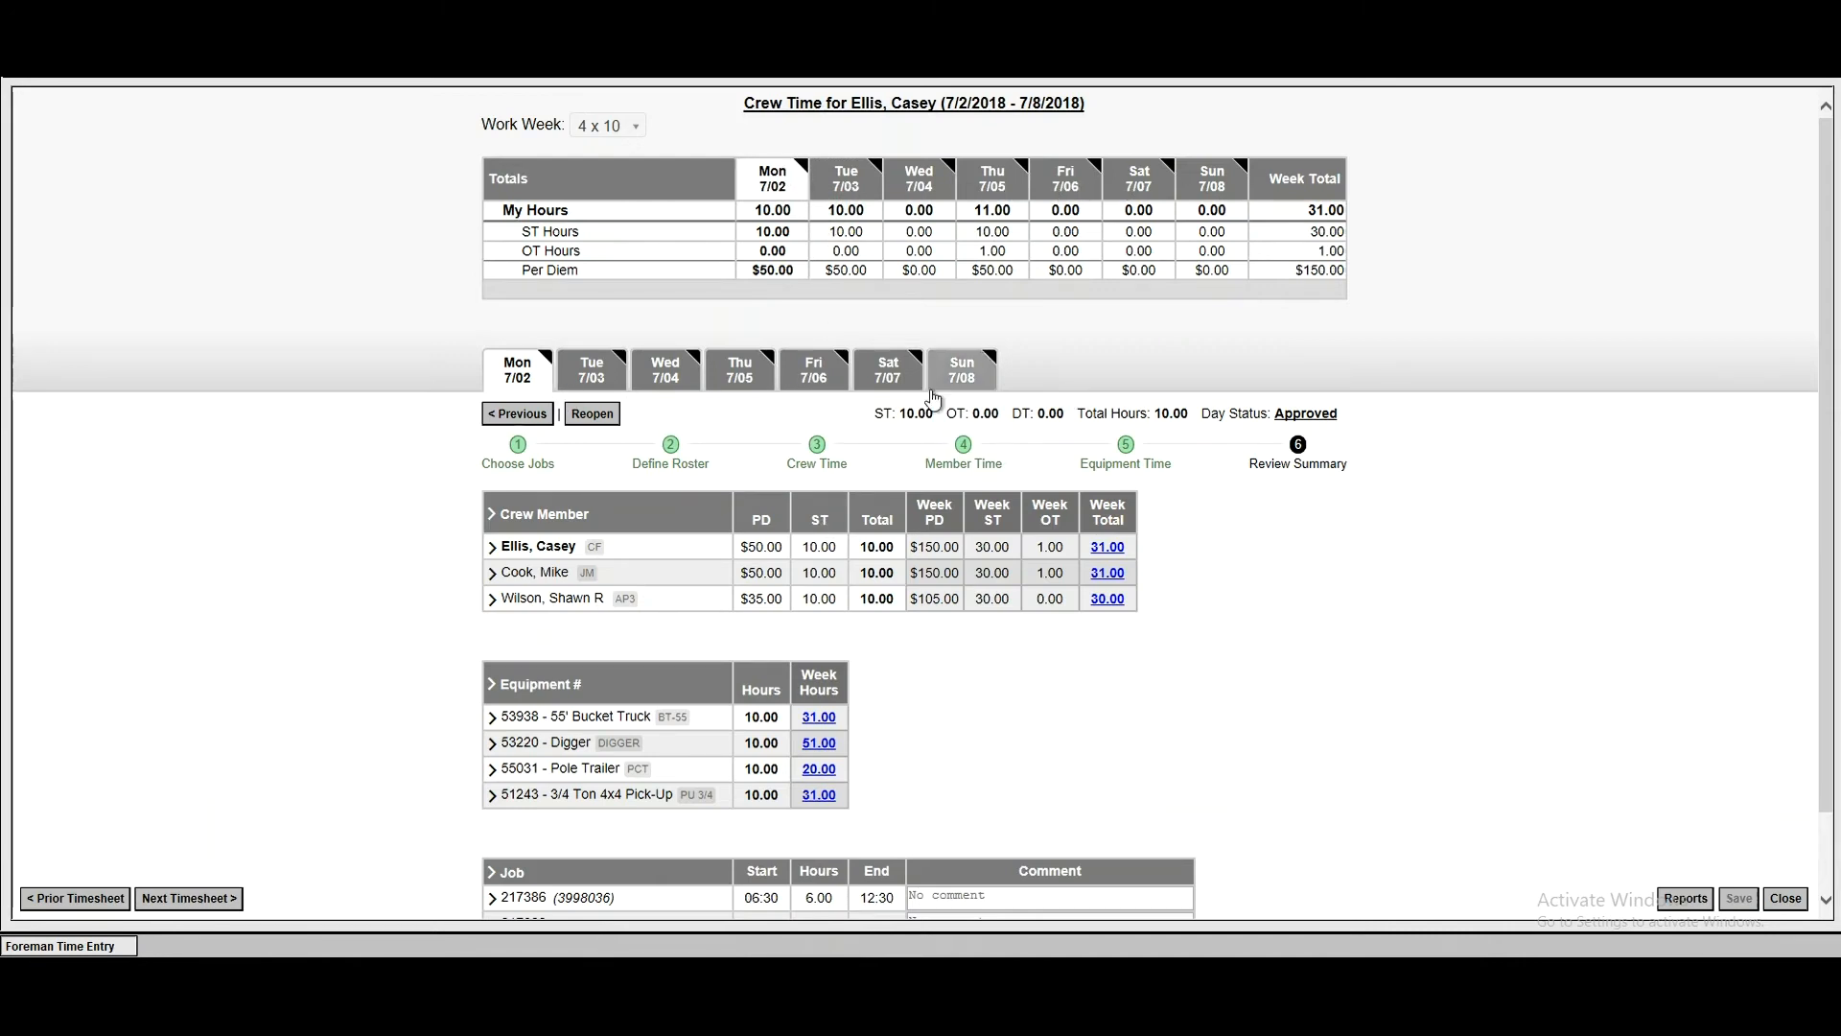
left_click(600, 377)
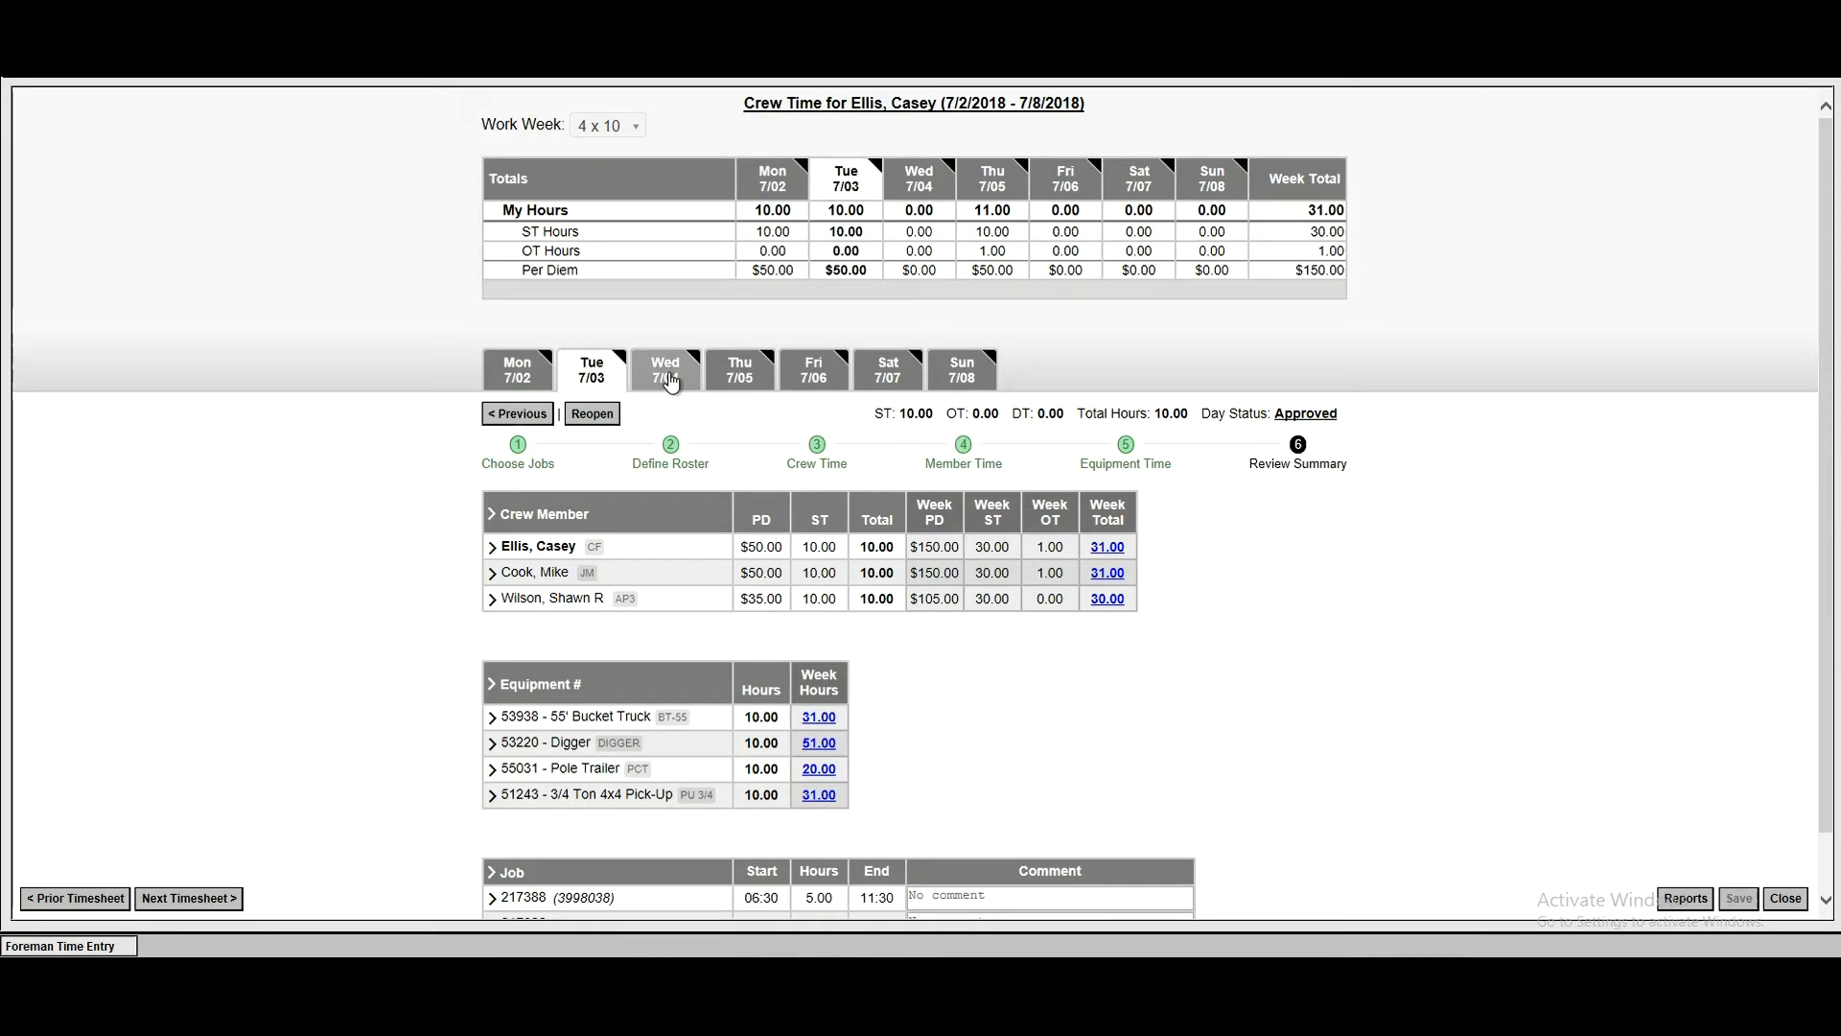
left_click(670, 379)
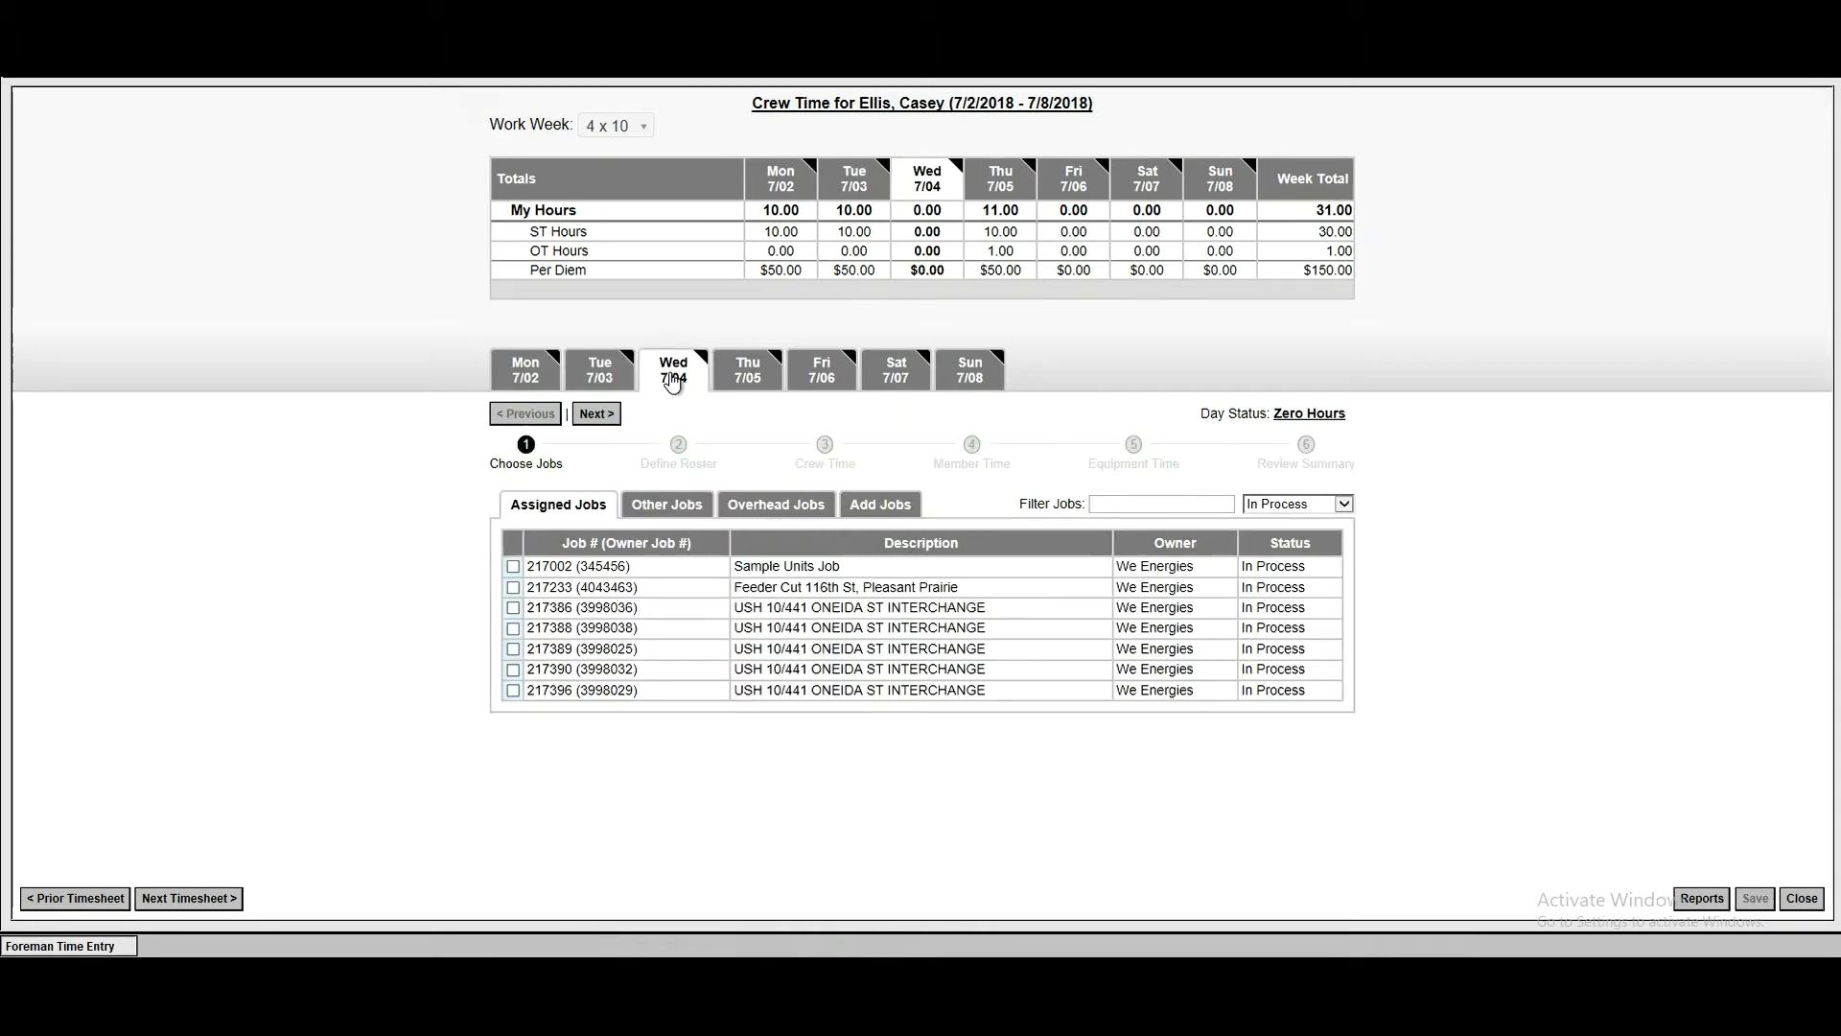
left_click(744, 377)
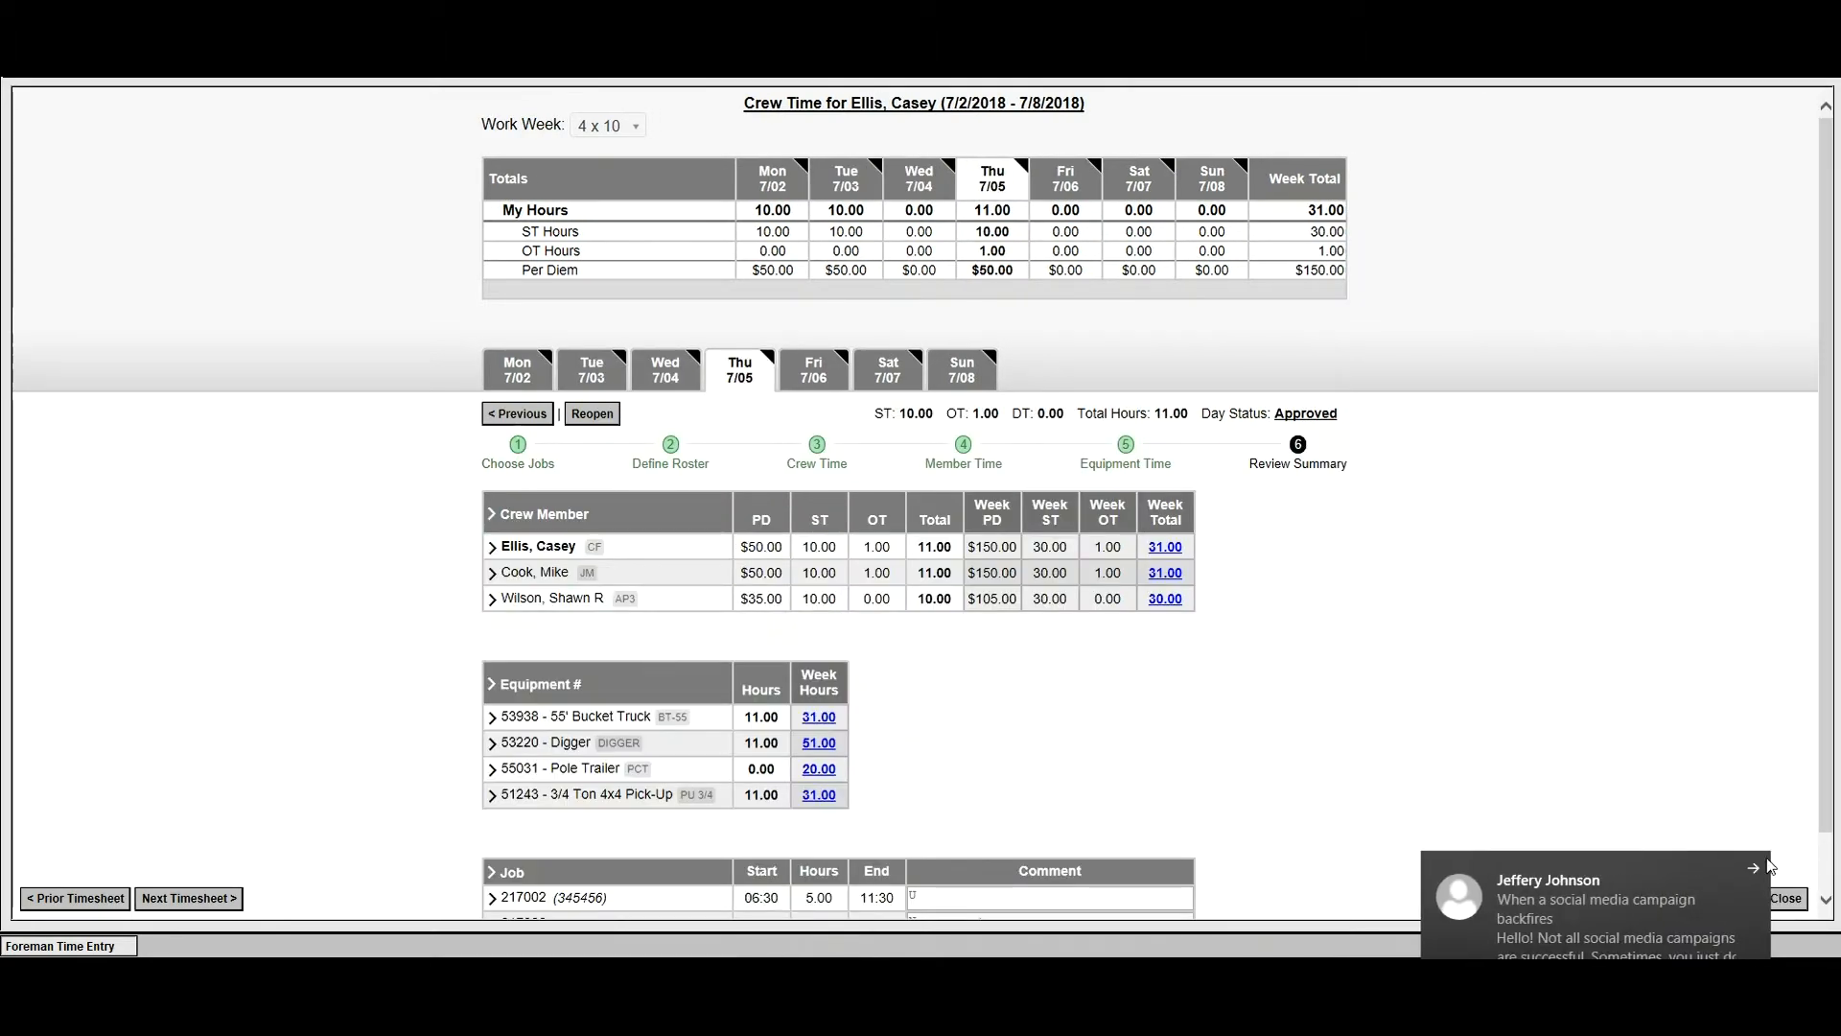
left_click(1756, 870)
left_click(808, 381)
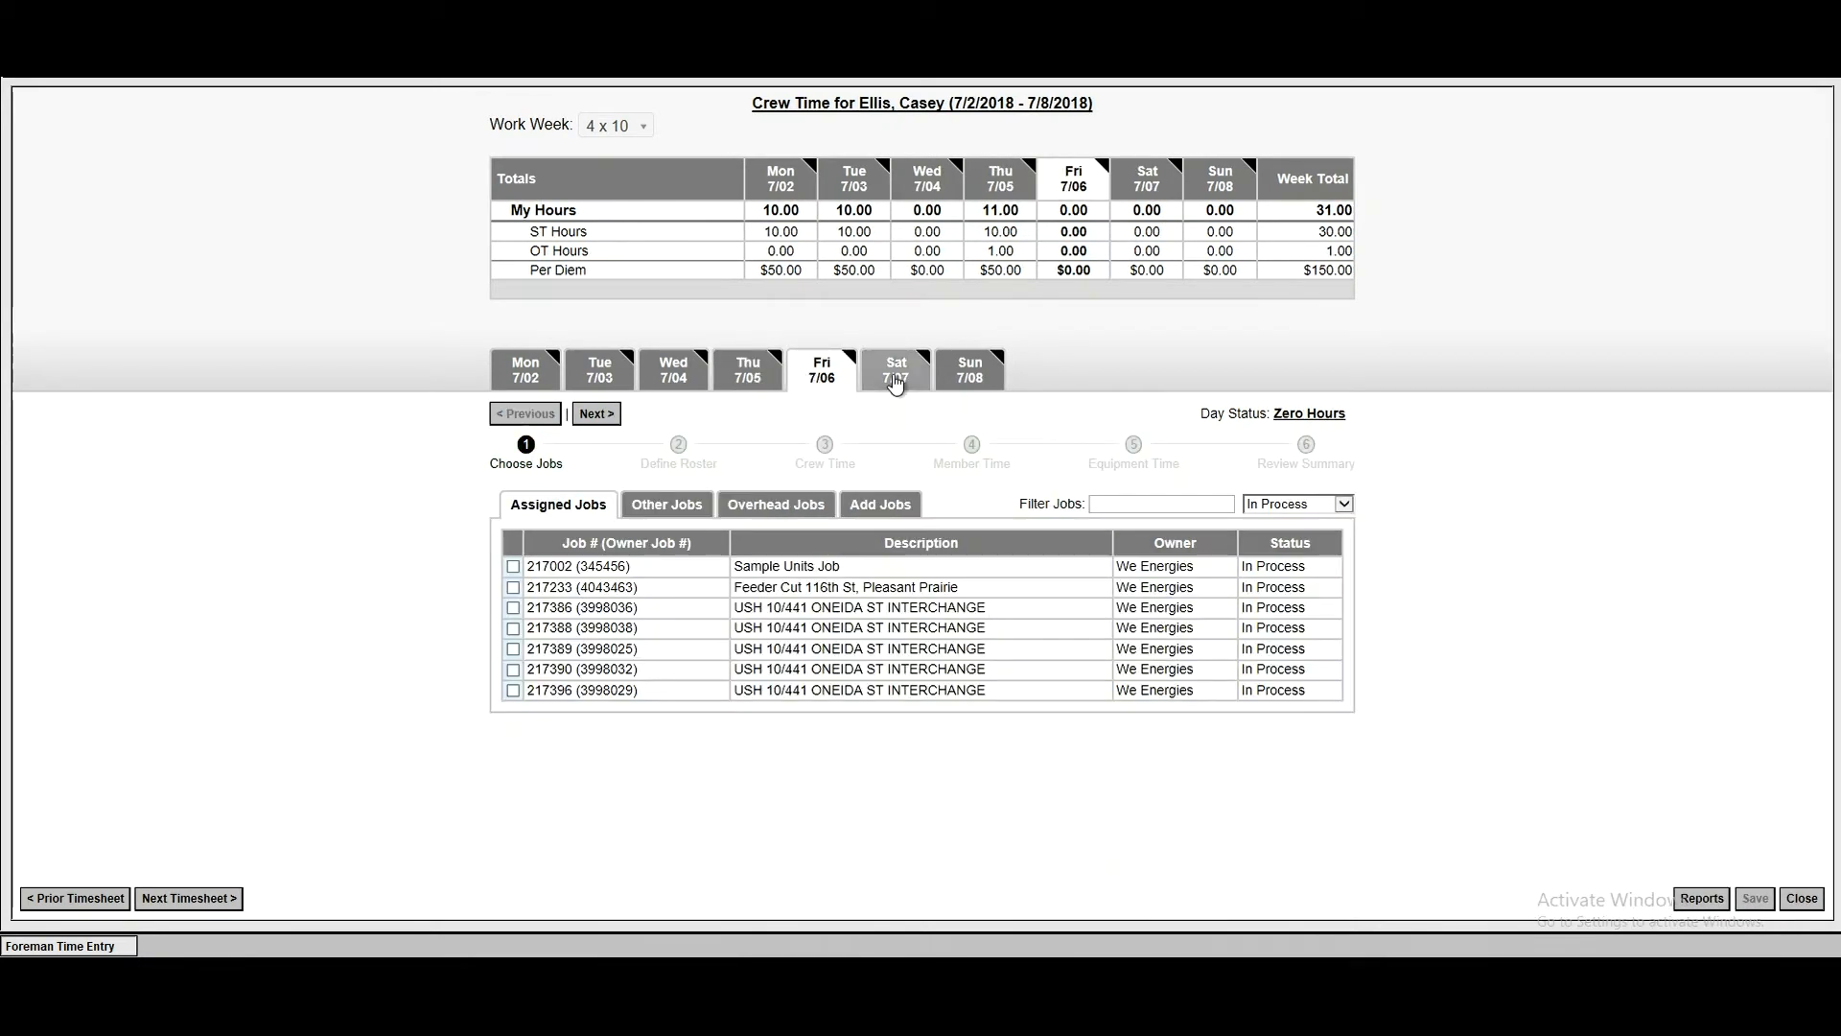
left_click(895, 381)
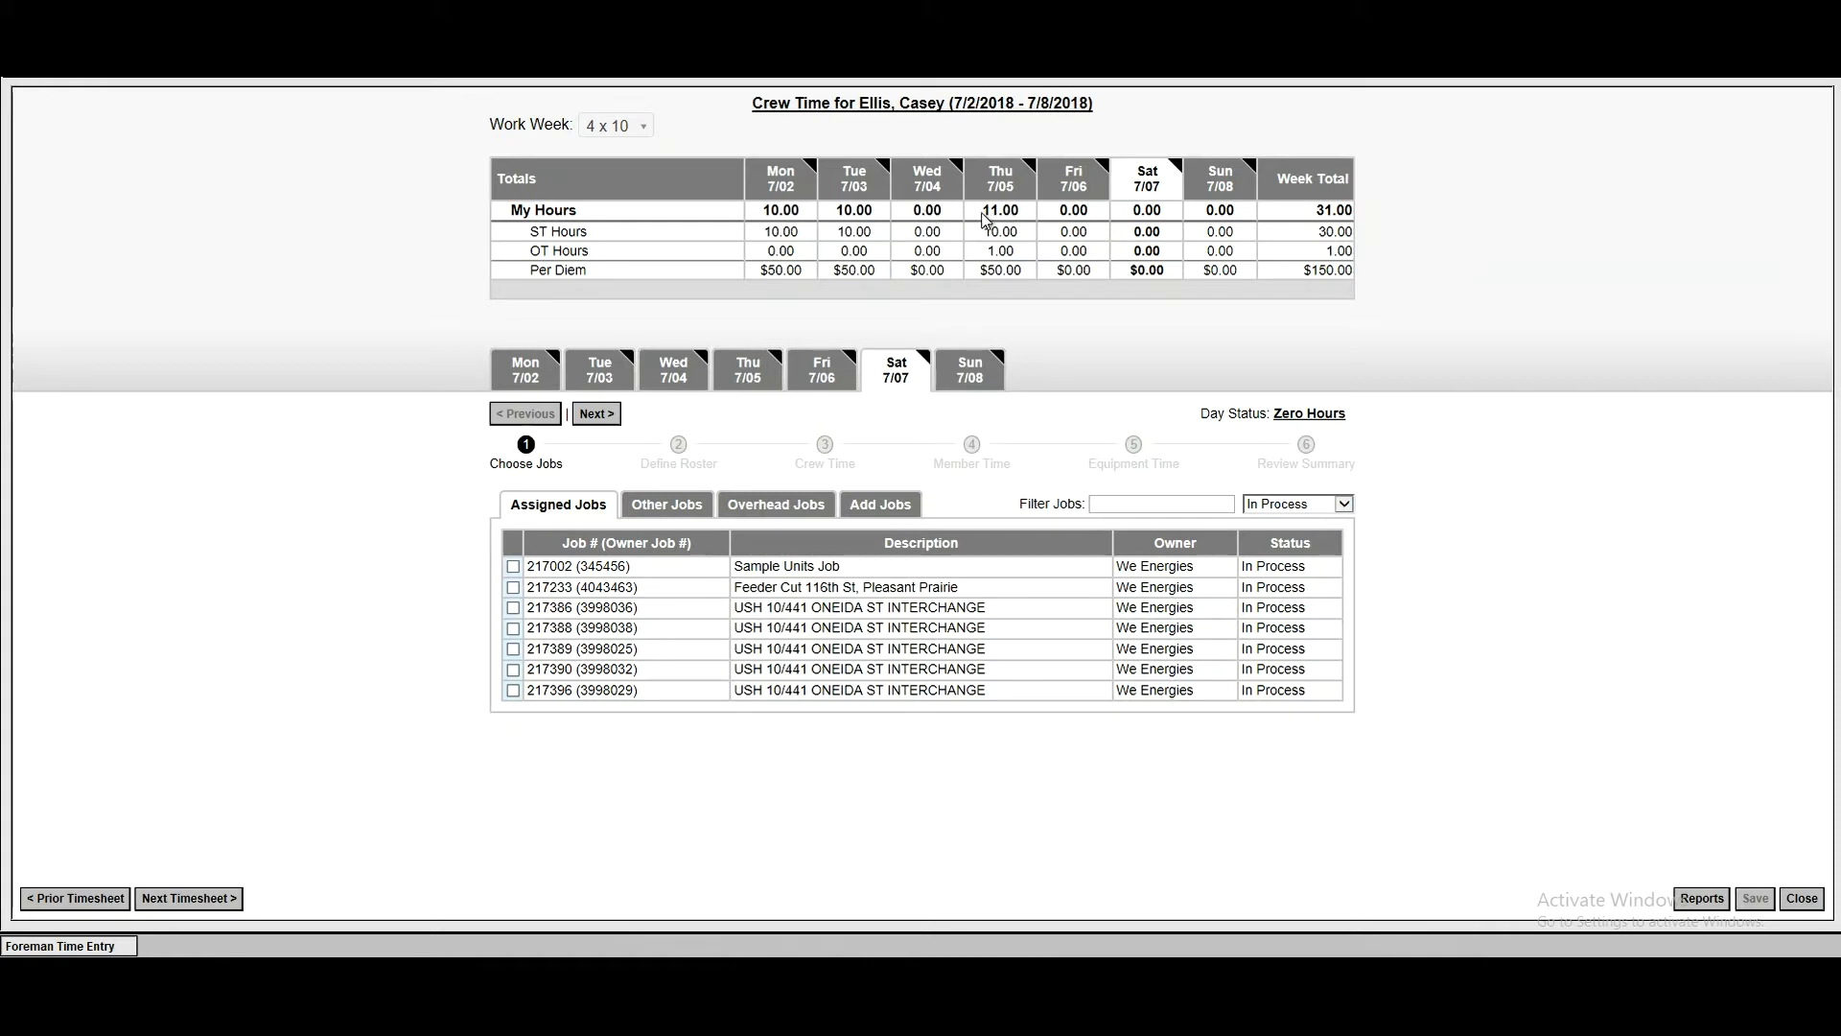
- Expand the crew members' hours by job for Thursday 7/05 and close the timesheet
left_click(751, 374)
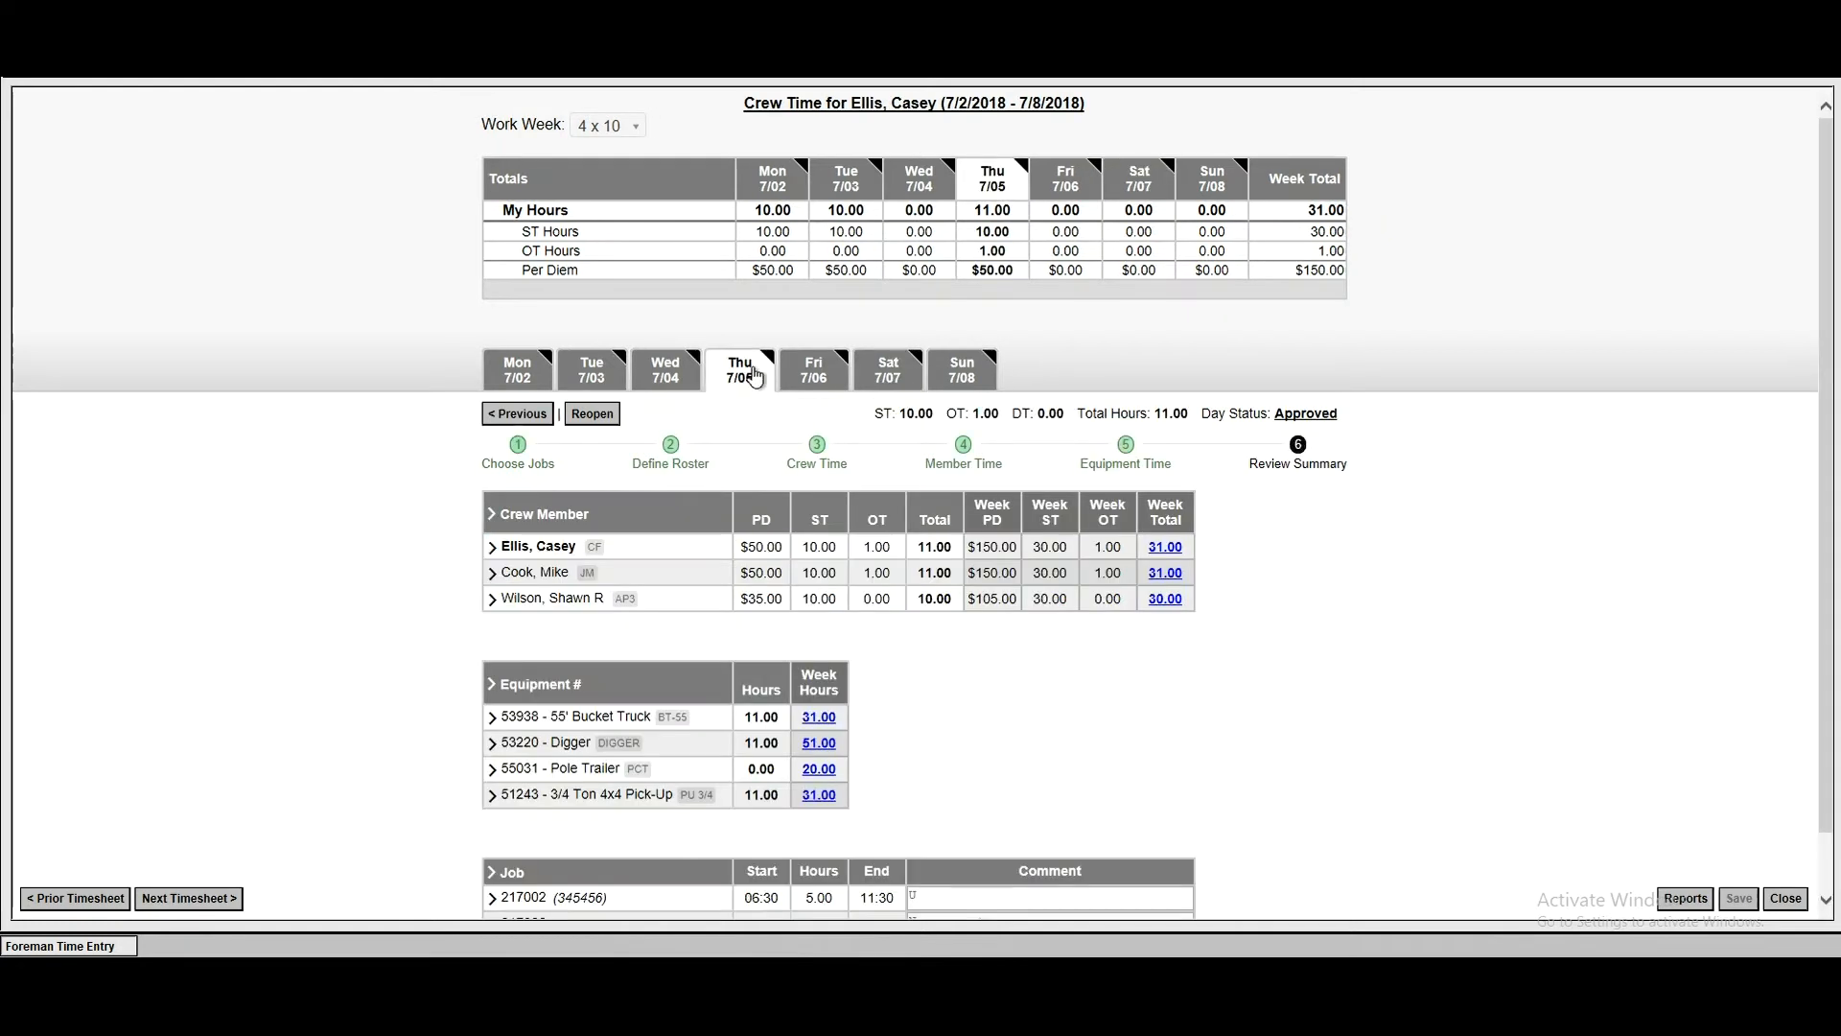
left_click(490, 517)
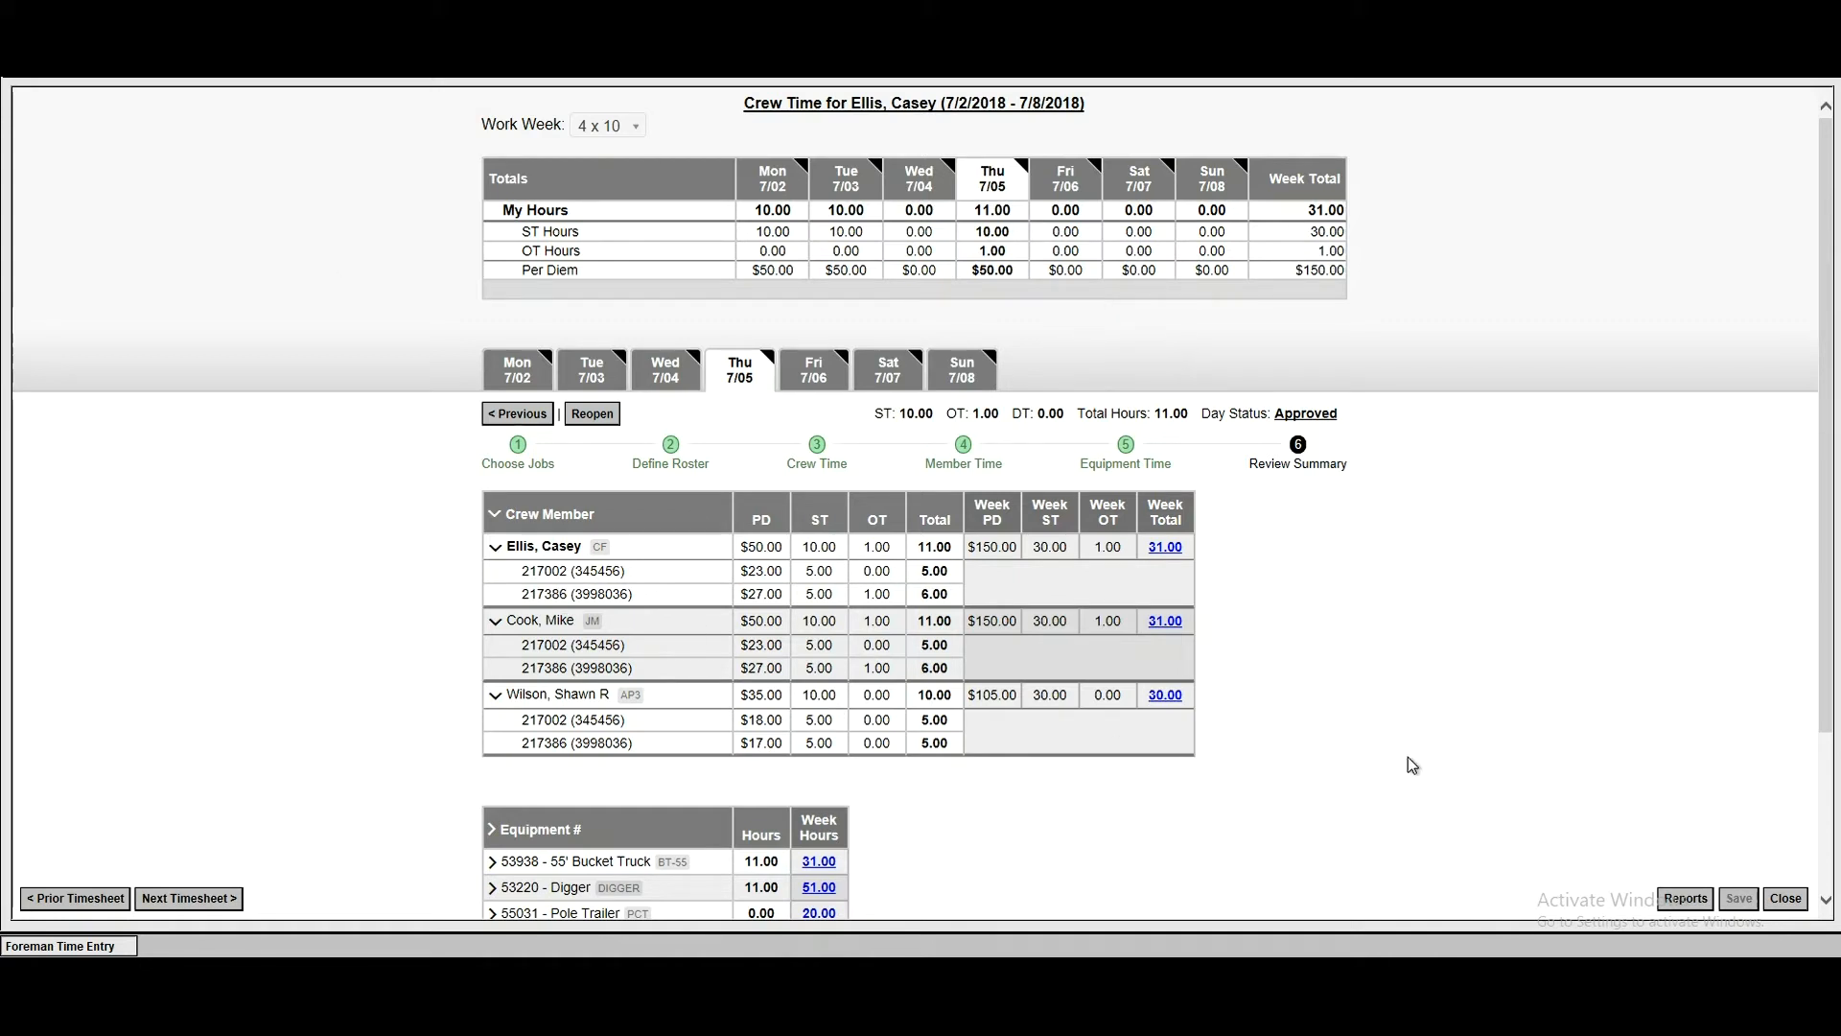
left_click(1787, 899)
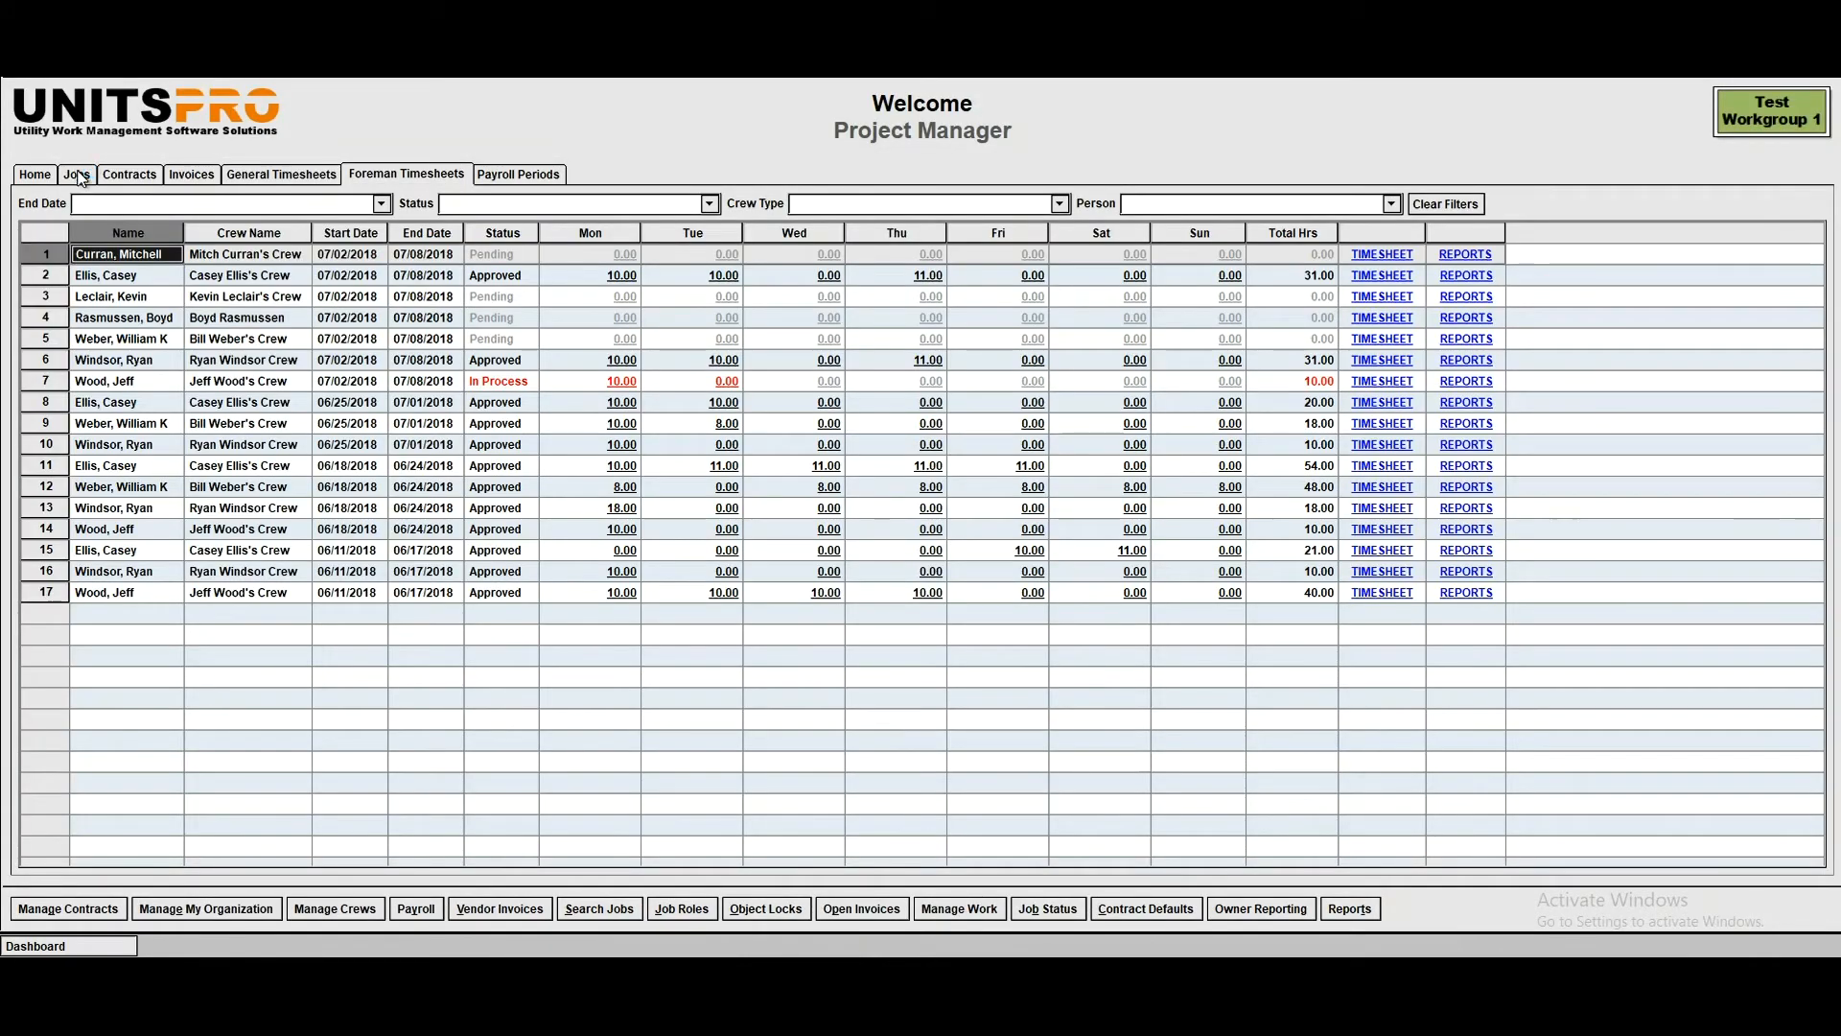
- Add a job under contract 470000 (IBEW 2150) with WG job number 343434, job number 34343434, weather tracking enabled and a placeholder description
left_click(78, 176)
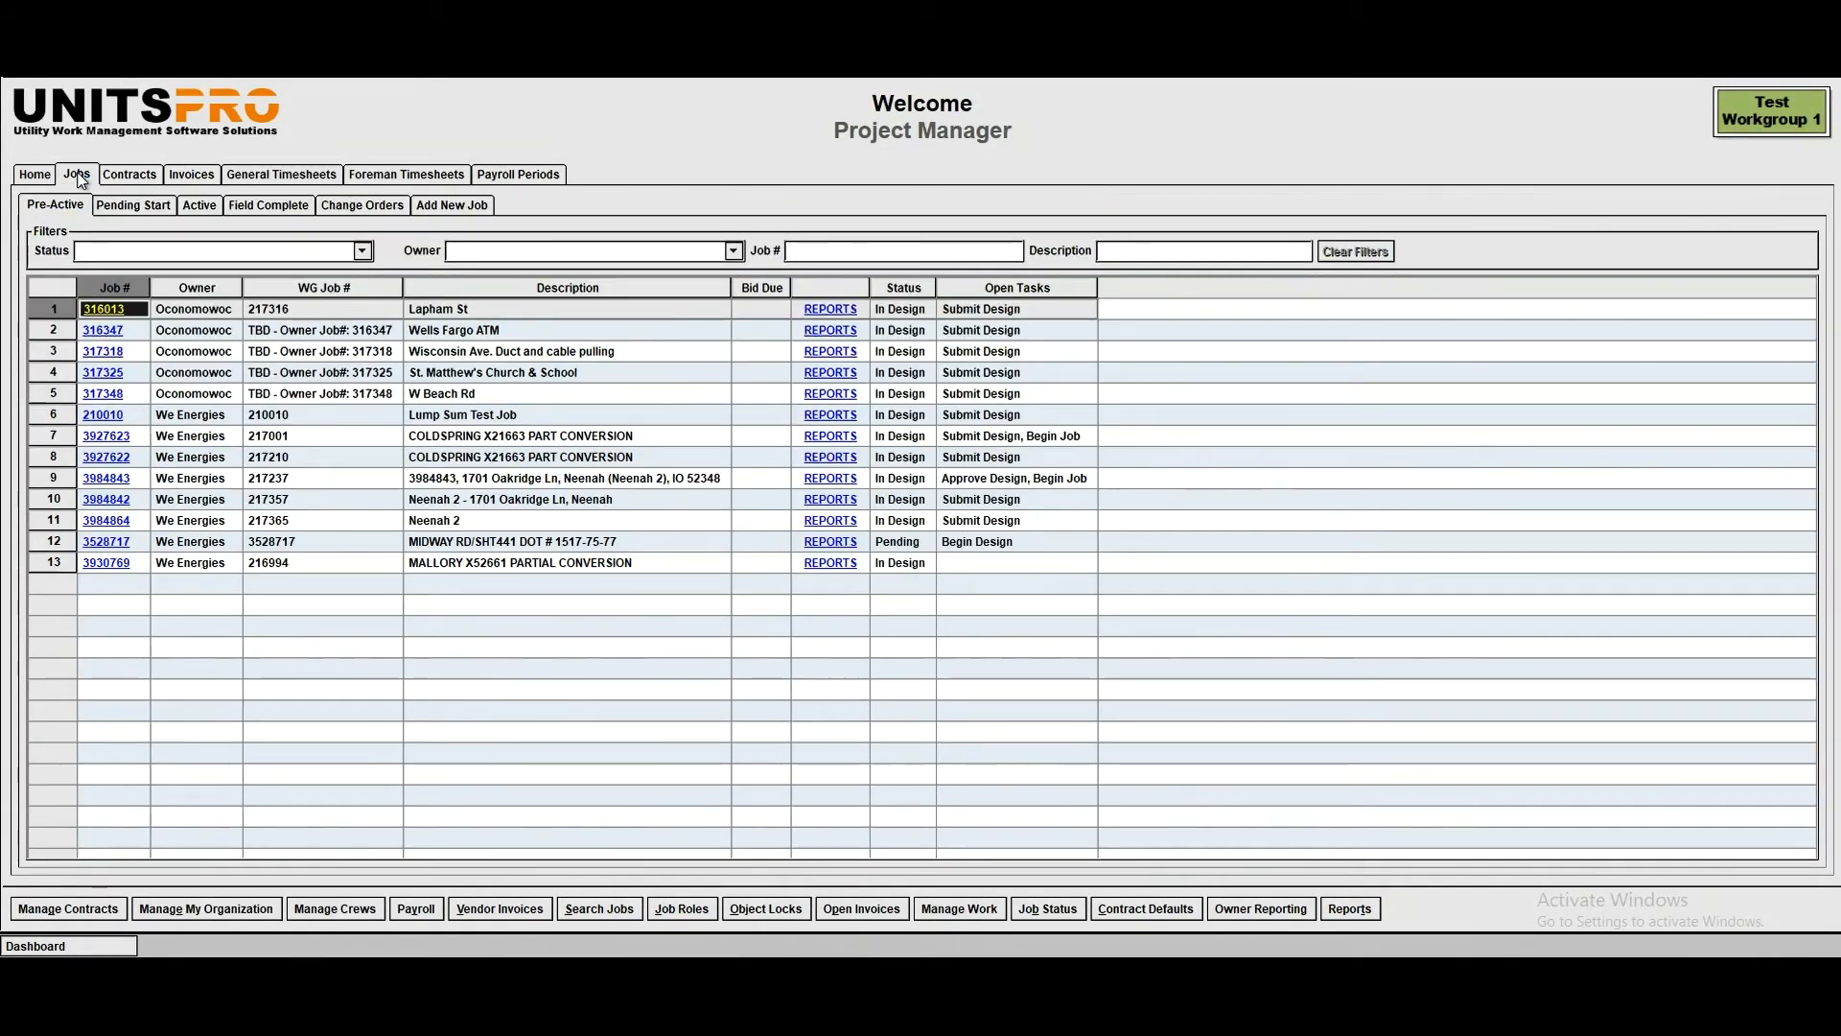
left_click(478, 205)
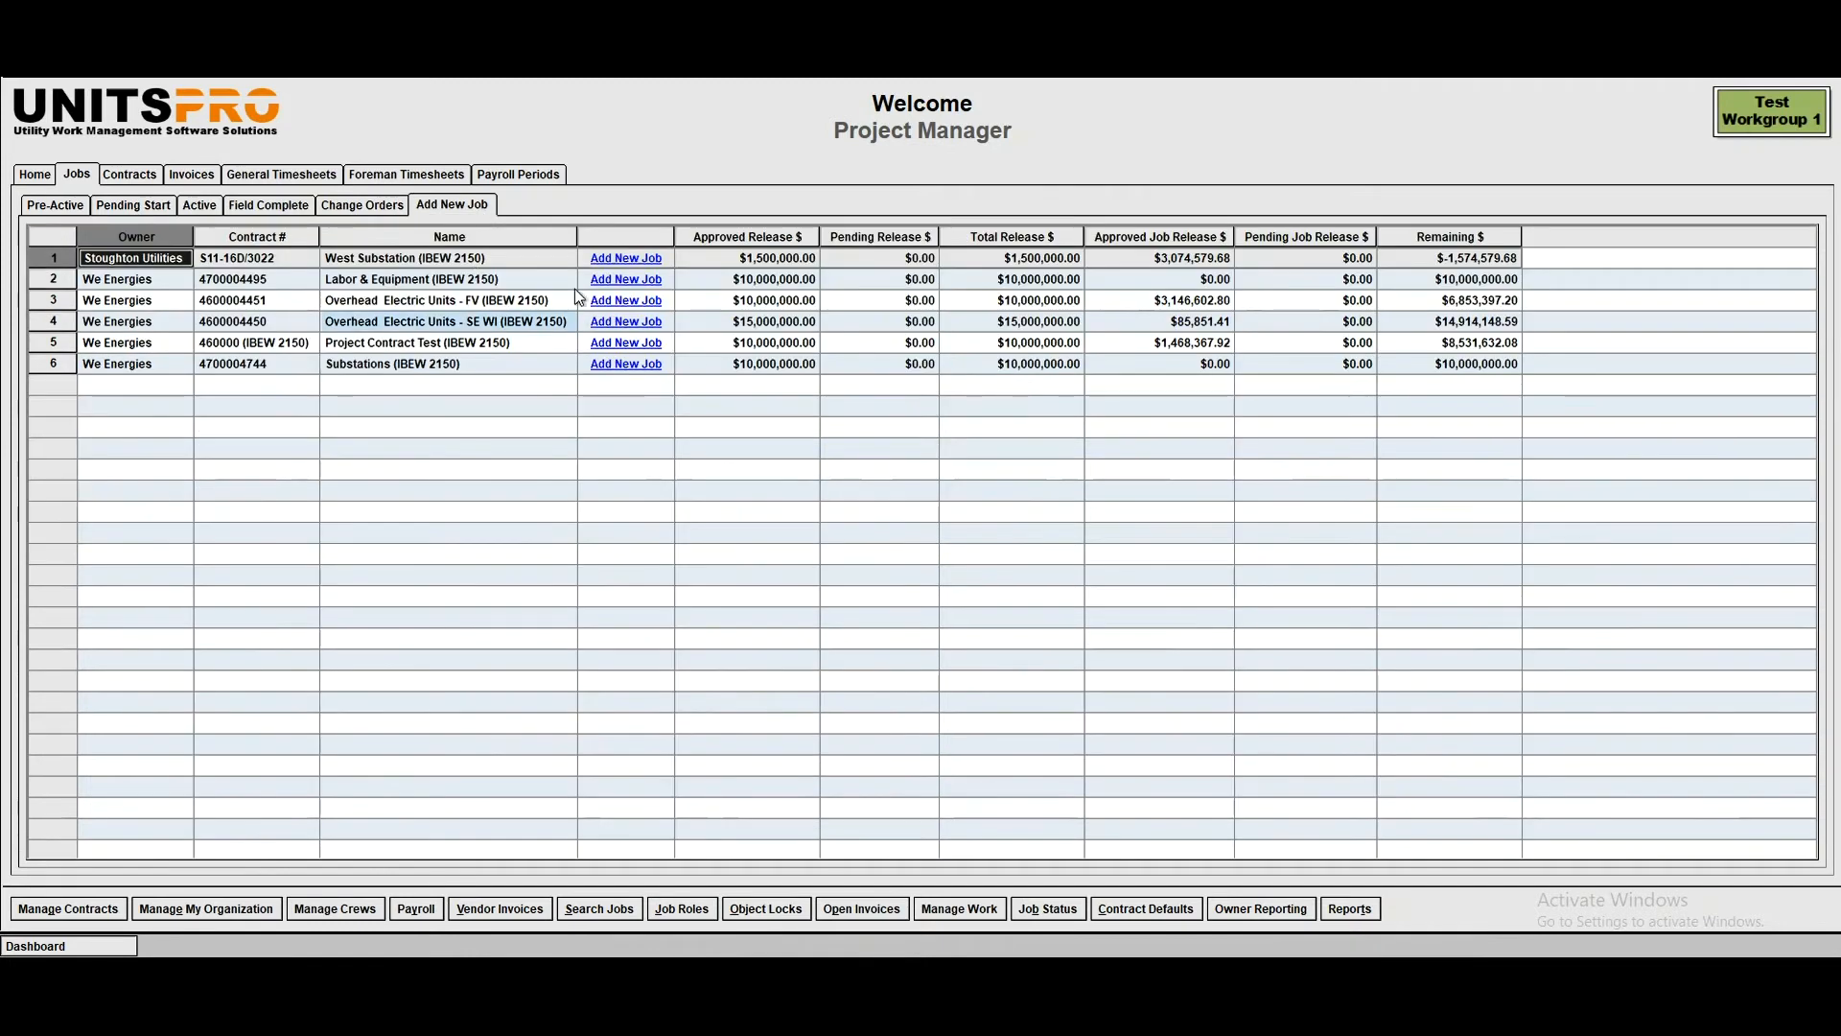
left_click(622, 279)
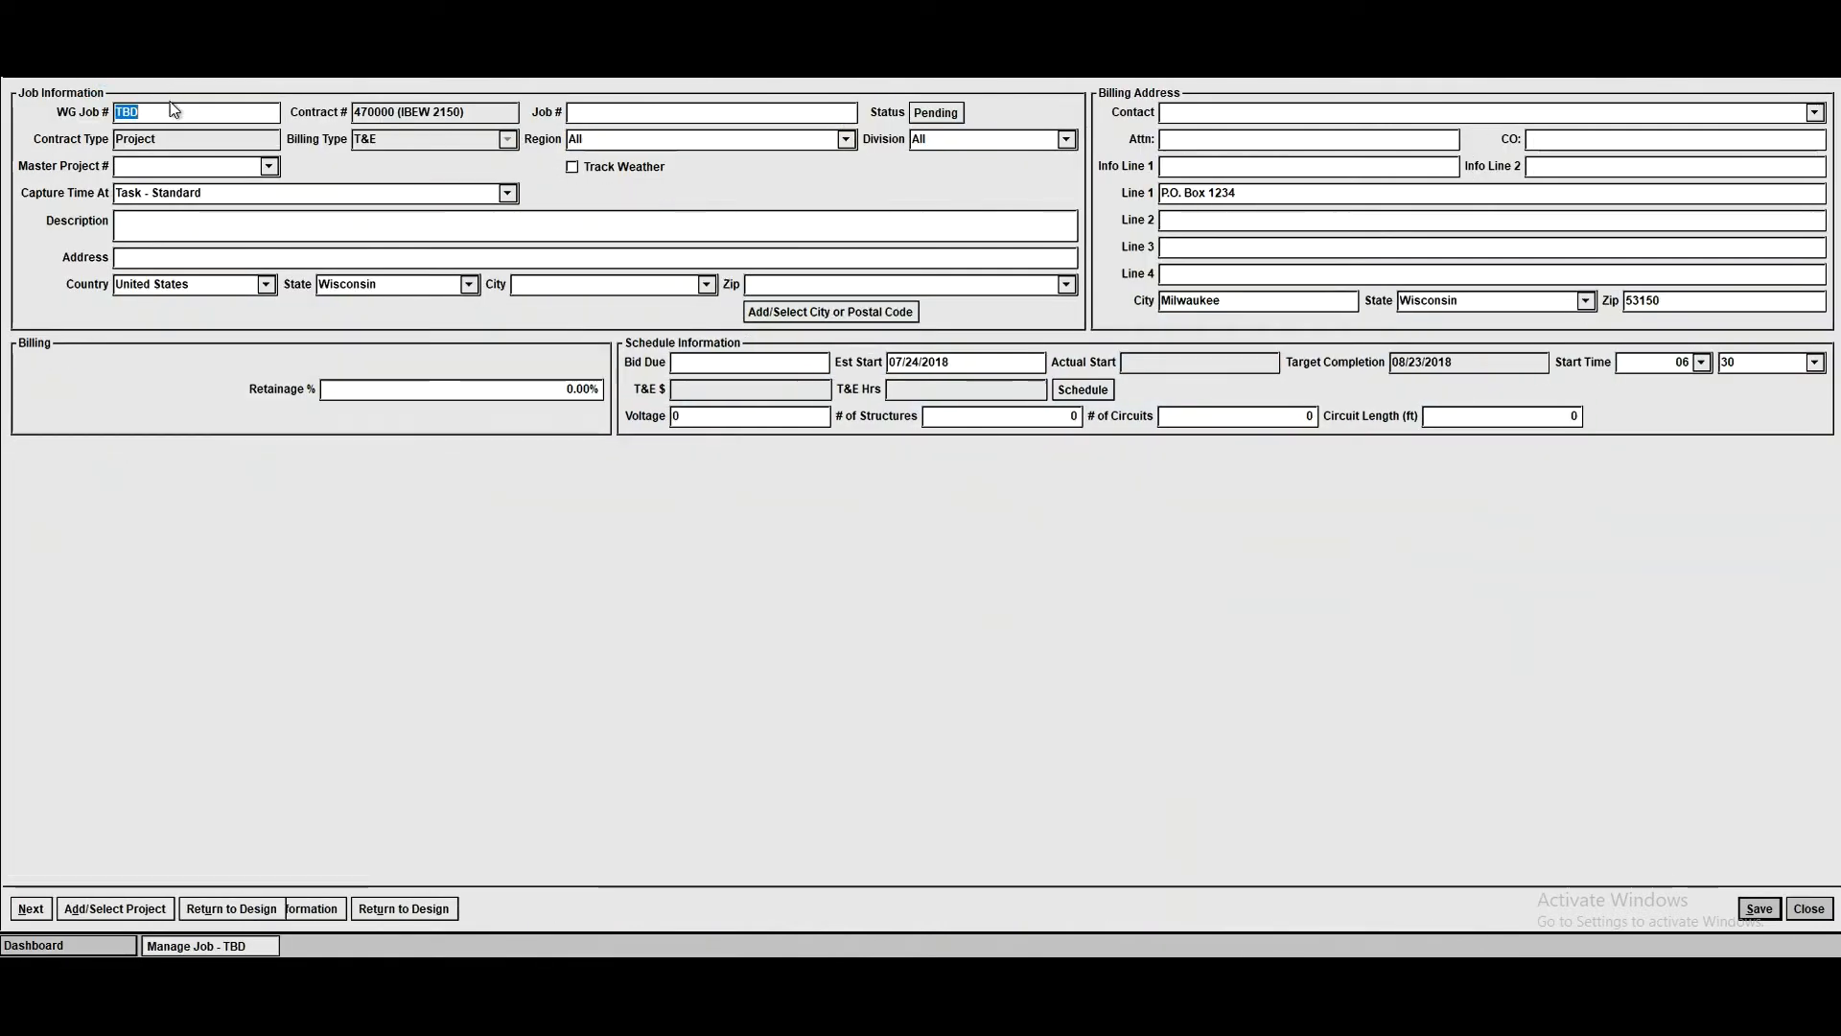
type("343434")
left_click(580, 113)
type("34343434")
left_click(377, 234)
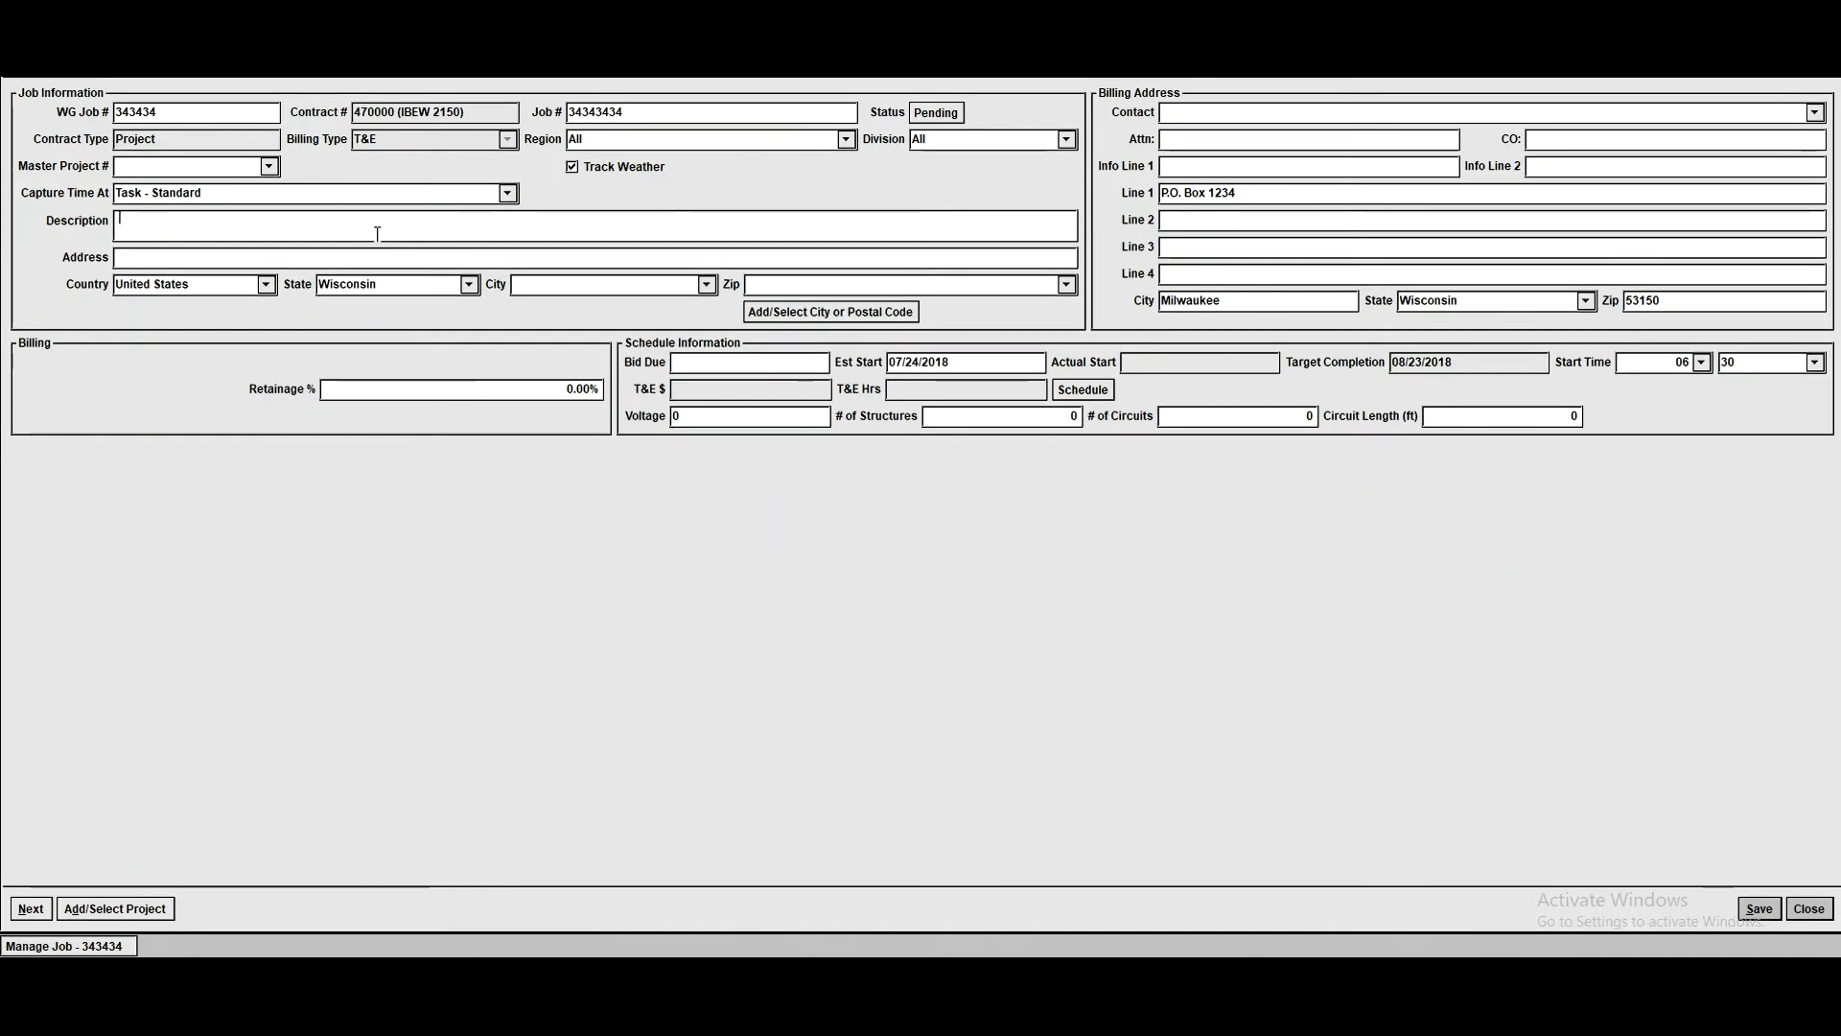
type("etetewlw")
- Finish the new job's setup through roles, tasks and phase codes with $25,000 and 200 T&E hours, and cancel the job
left_click(16, 903)
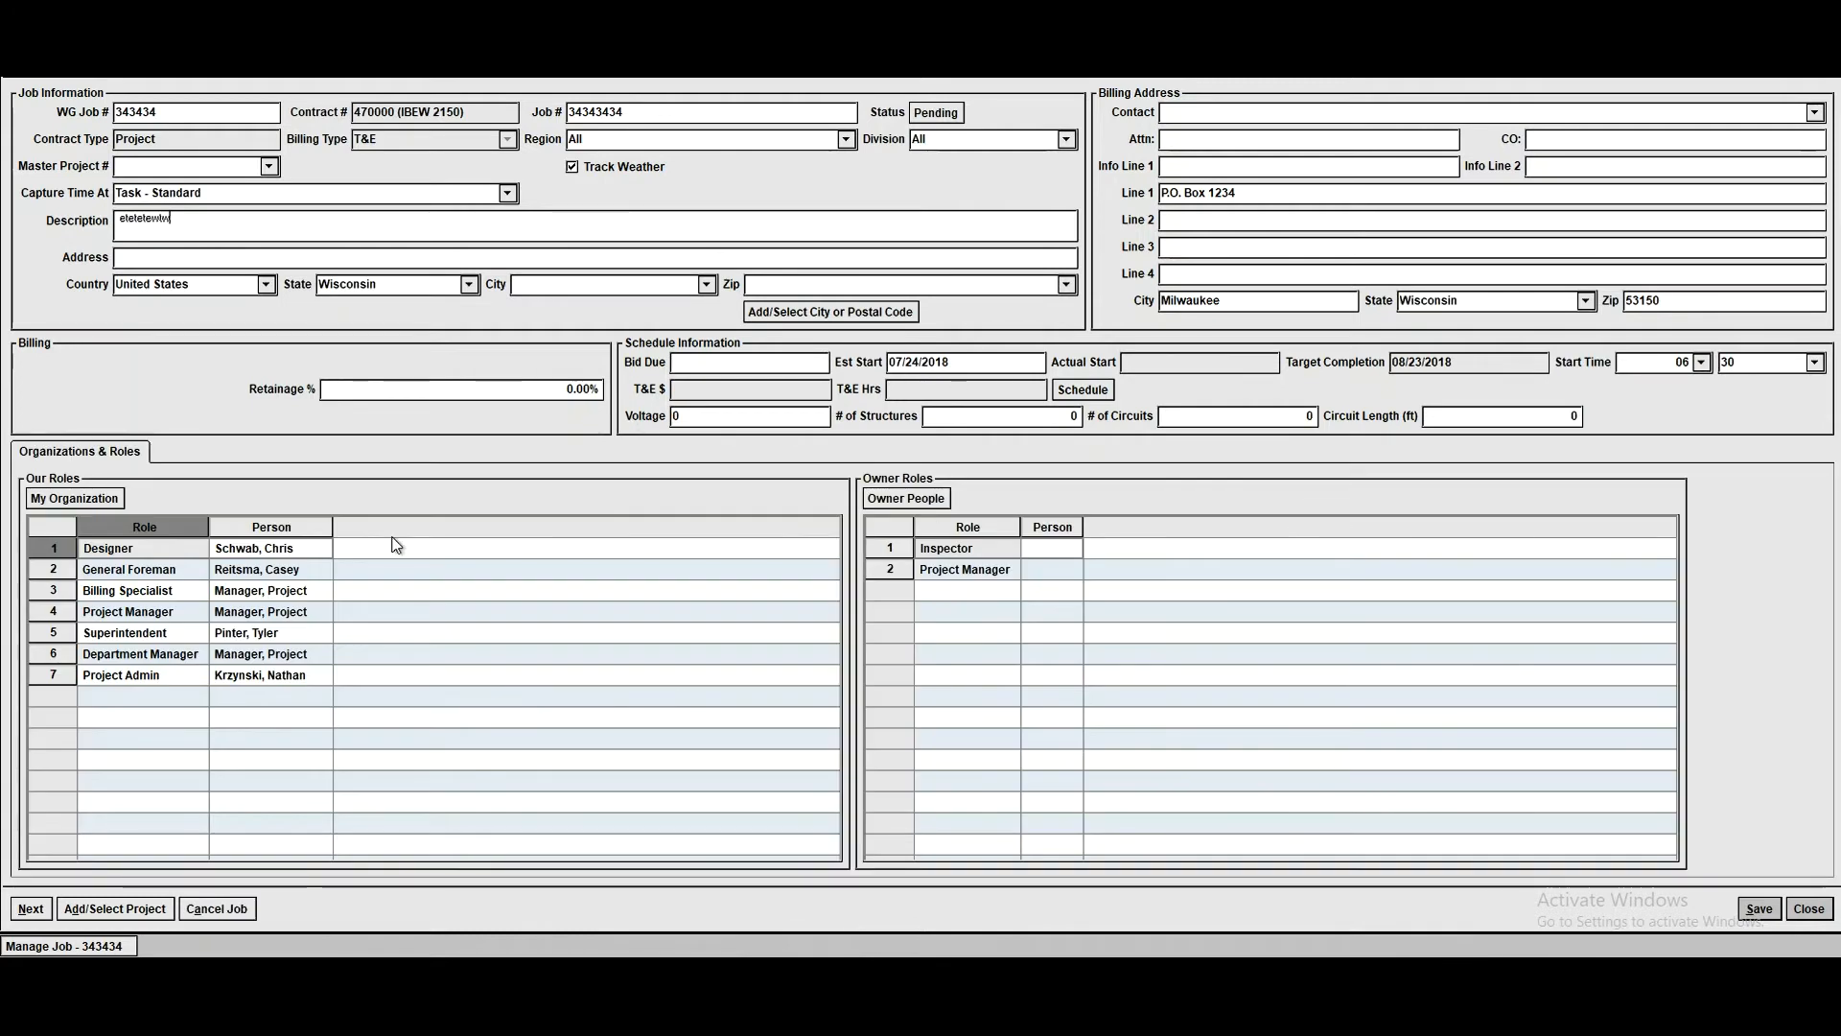
left_click(32, 909)
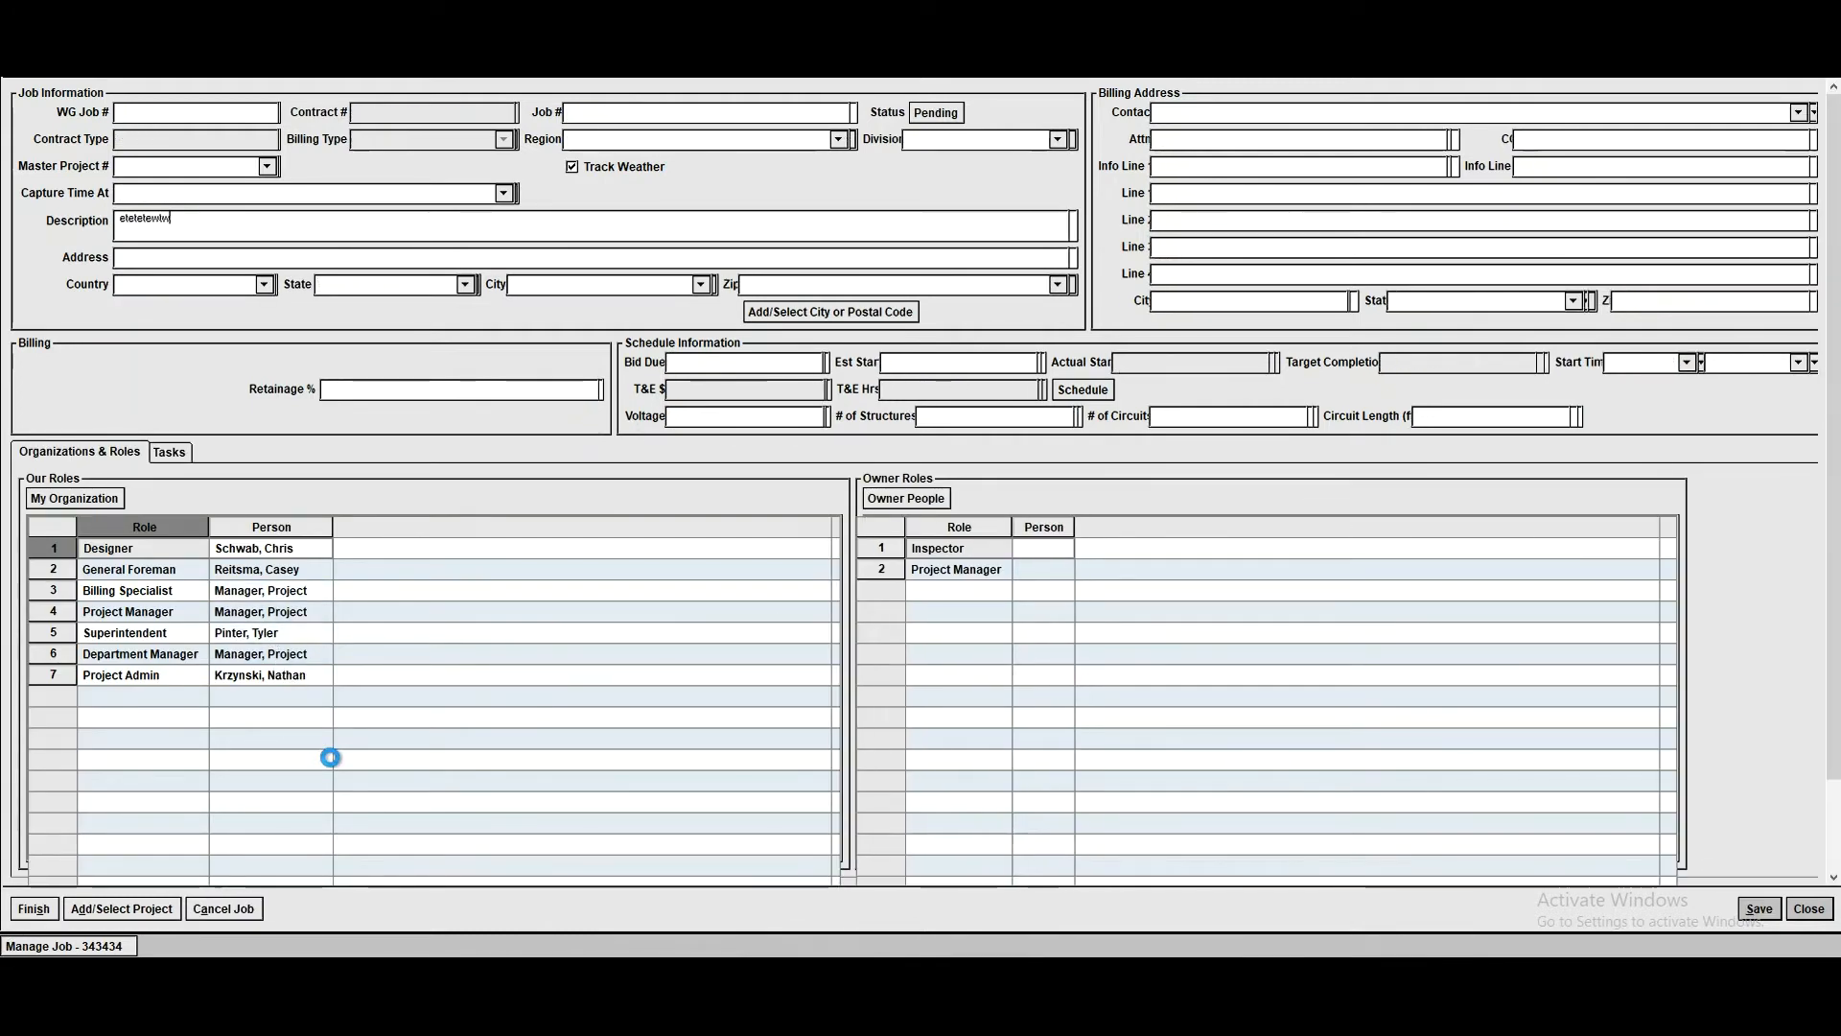
left_click(36, 910)
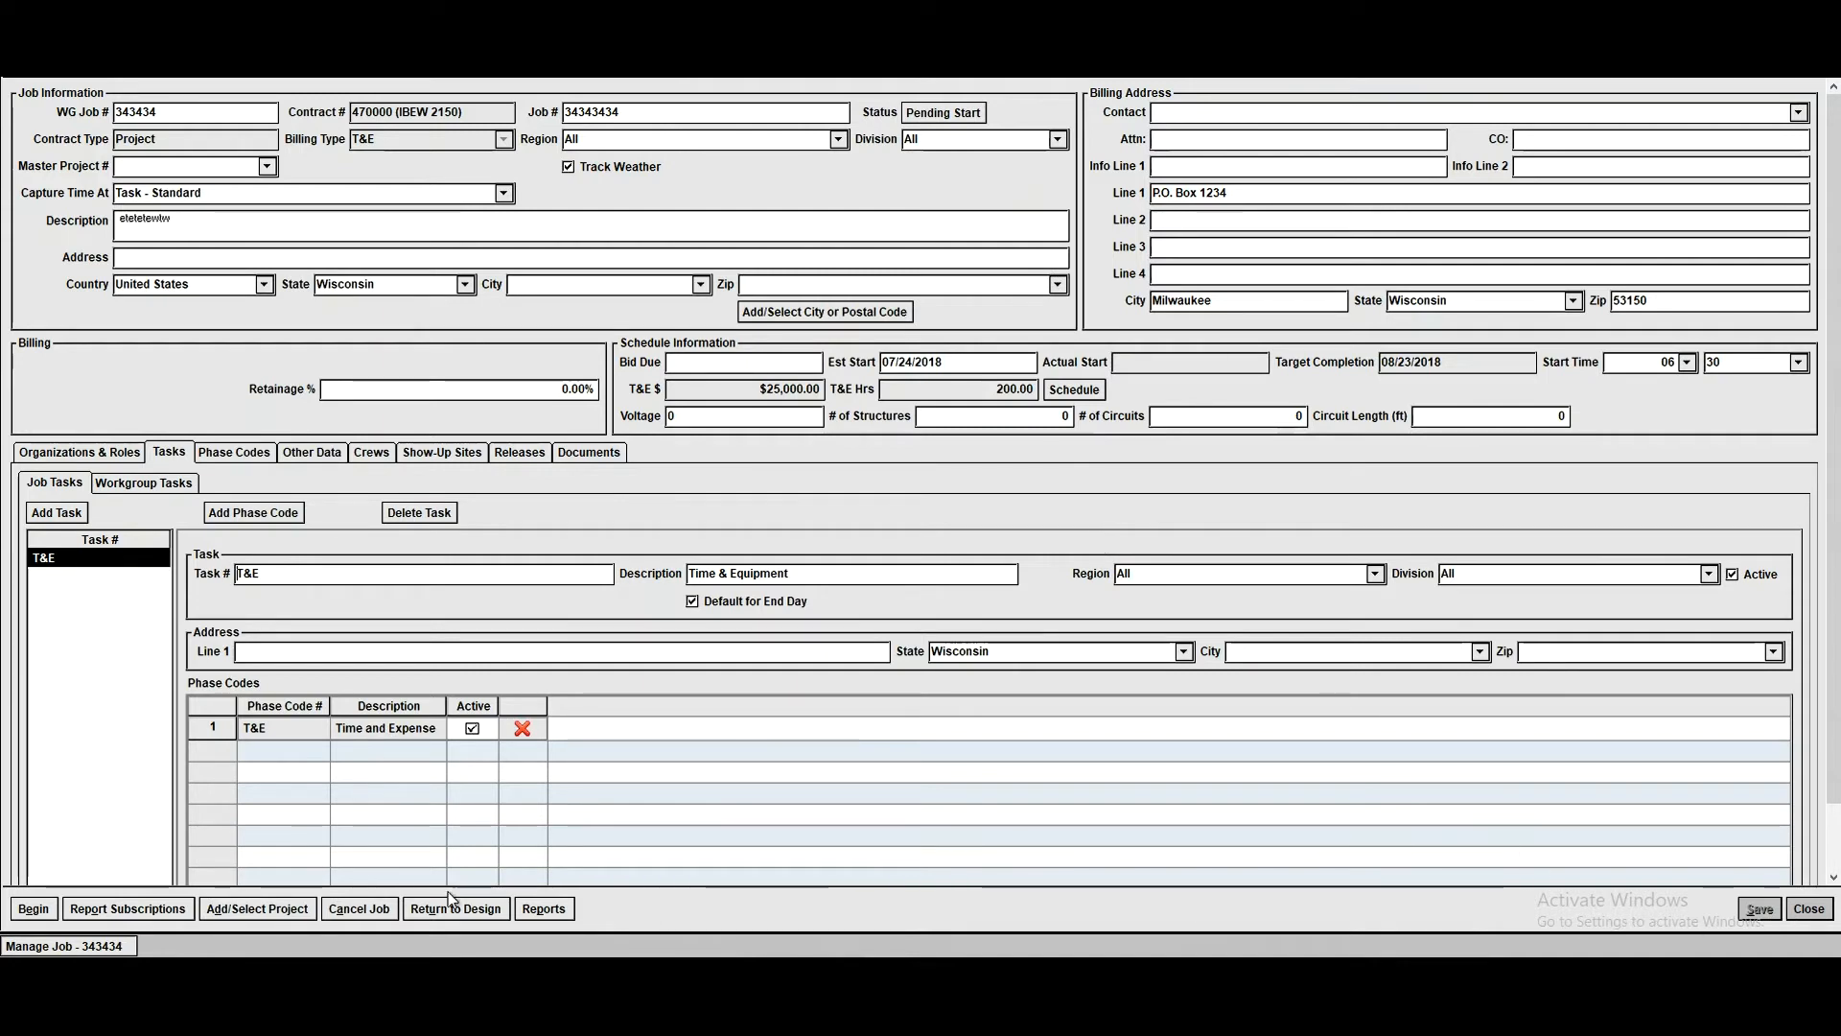
left_click(358, 908)
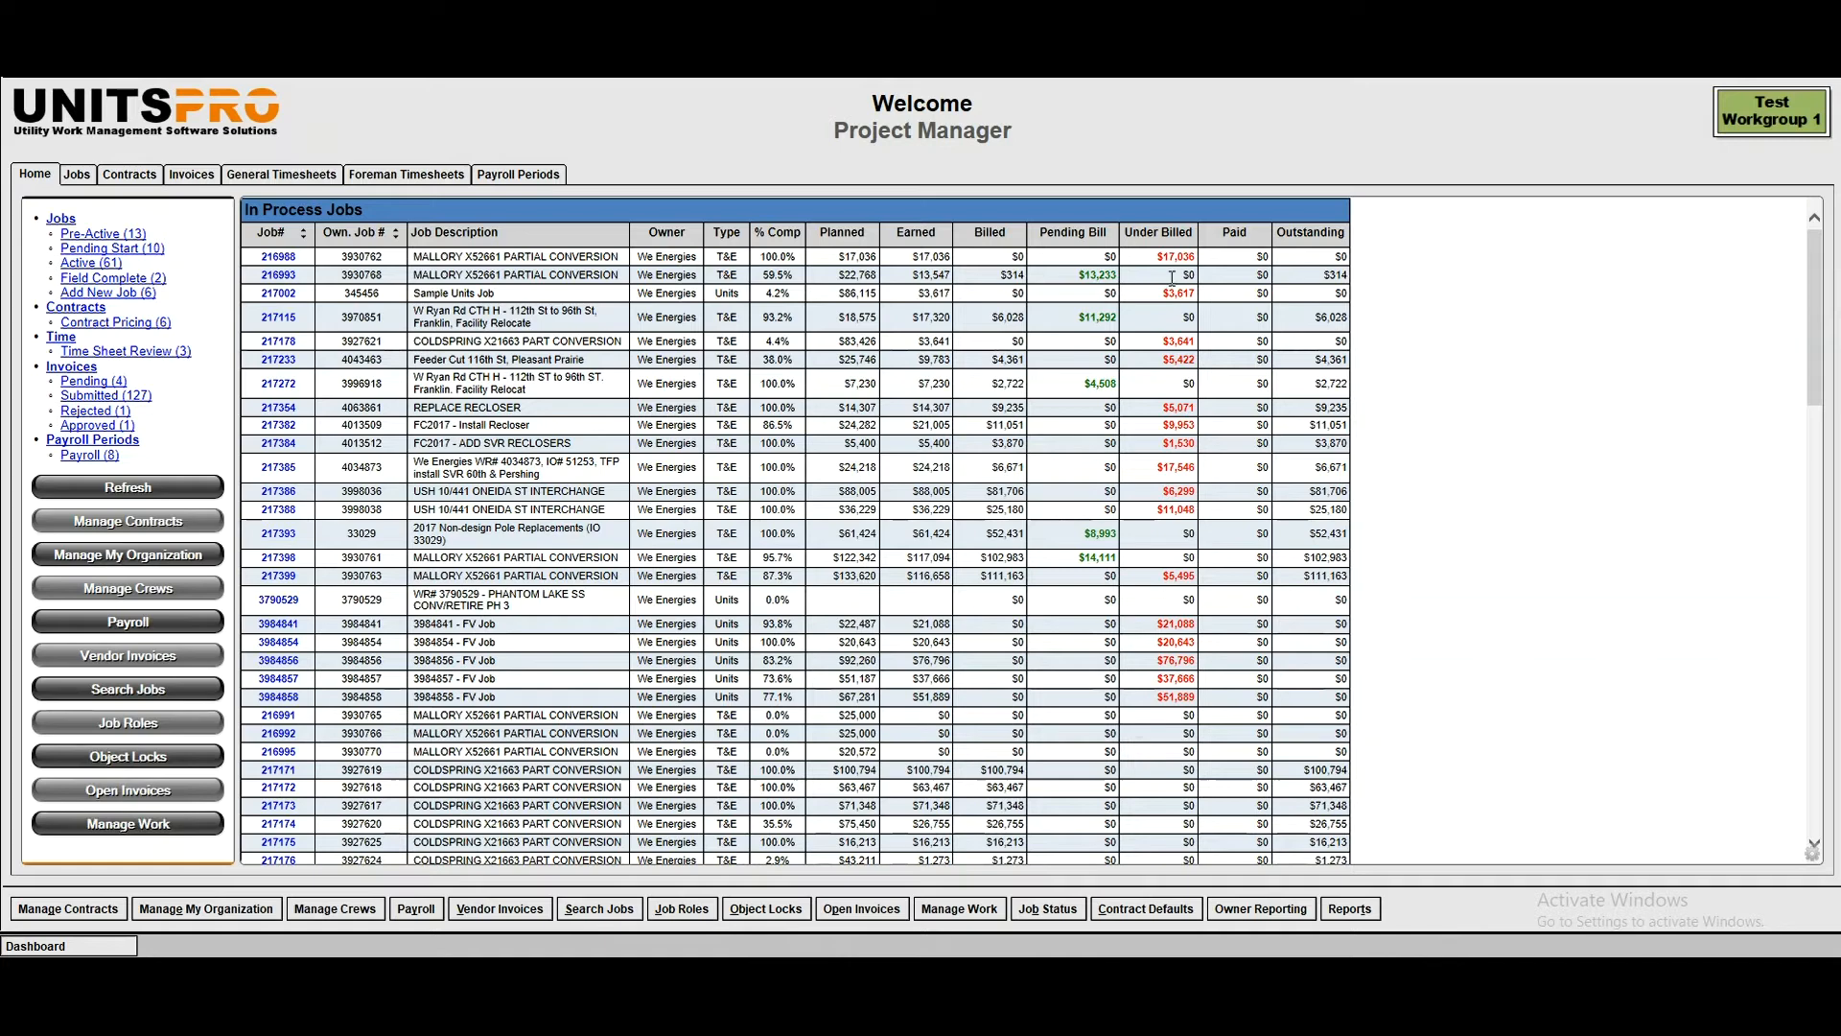
- Filter the active jobs to job type T&E and the task Invoice Underbilled Amount
left_click(75, 176)
left_click(209, 205)
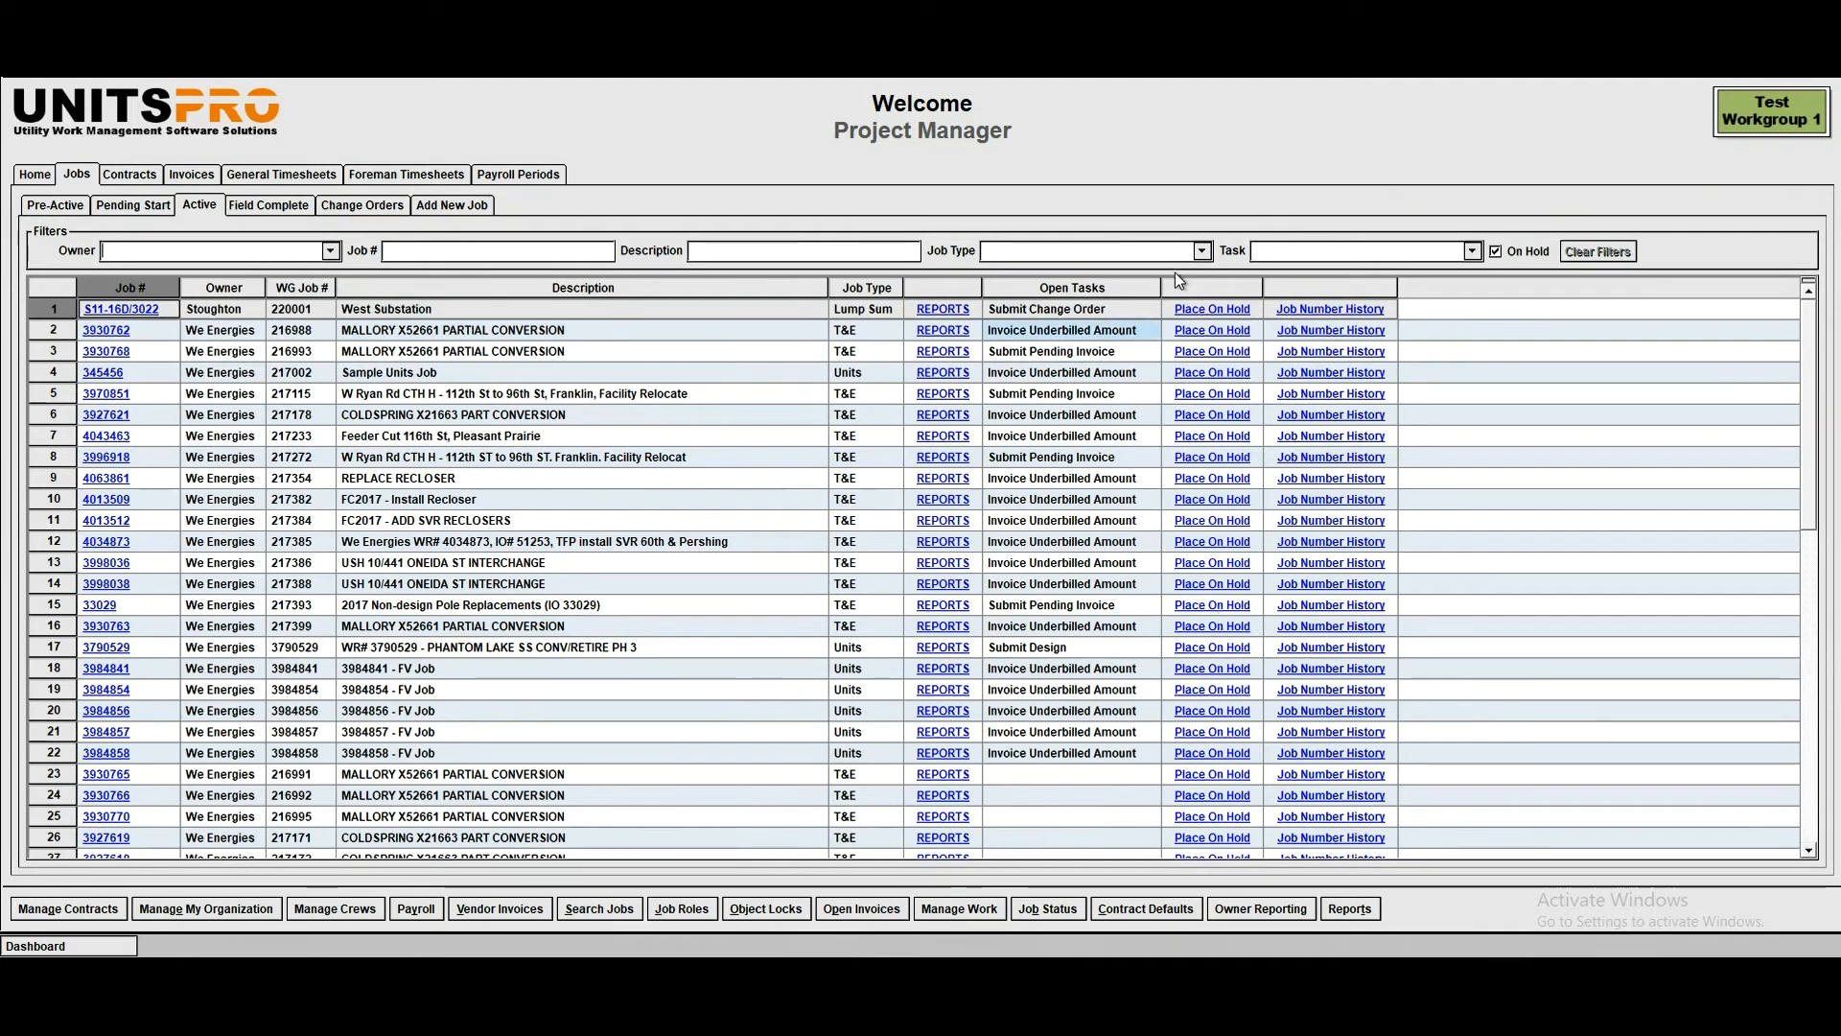
left_click(1202, 251)
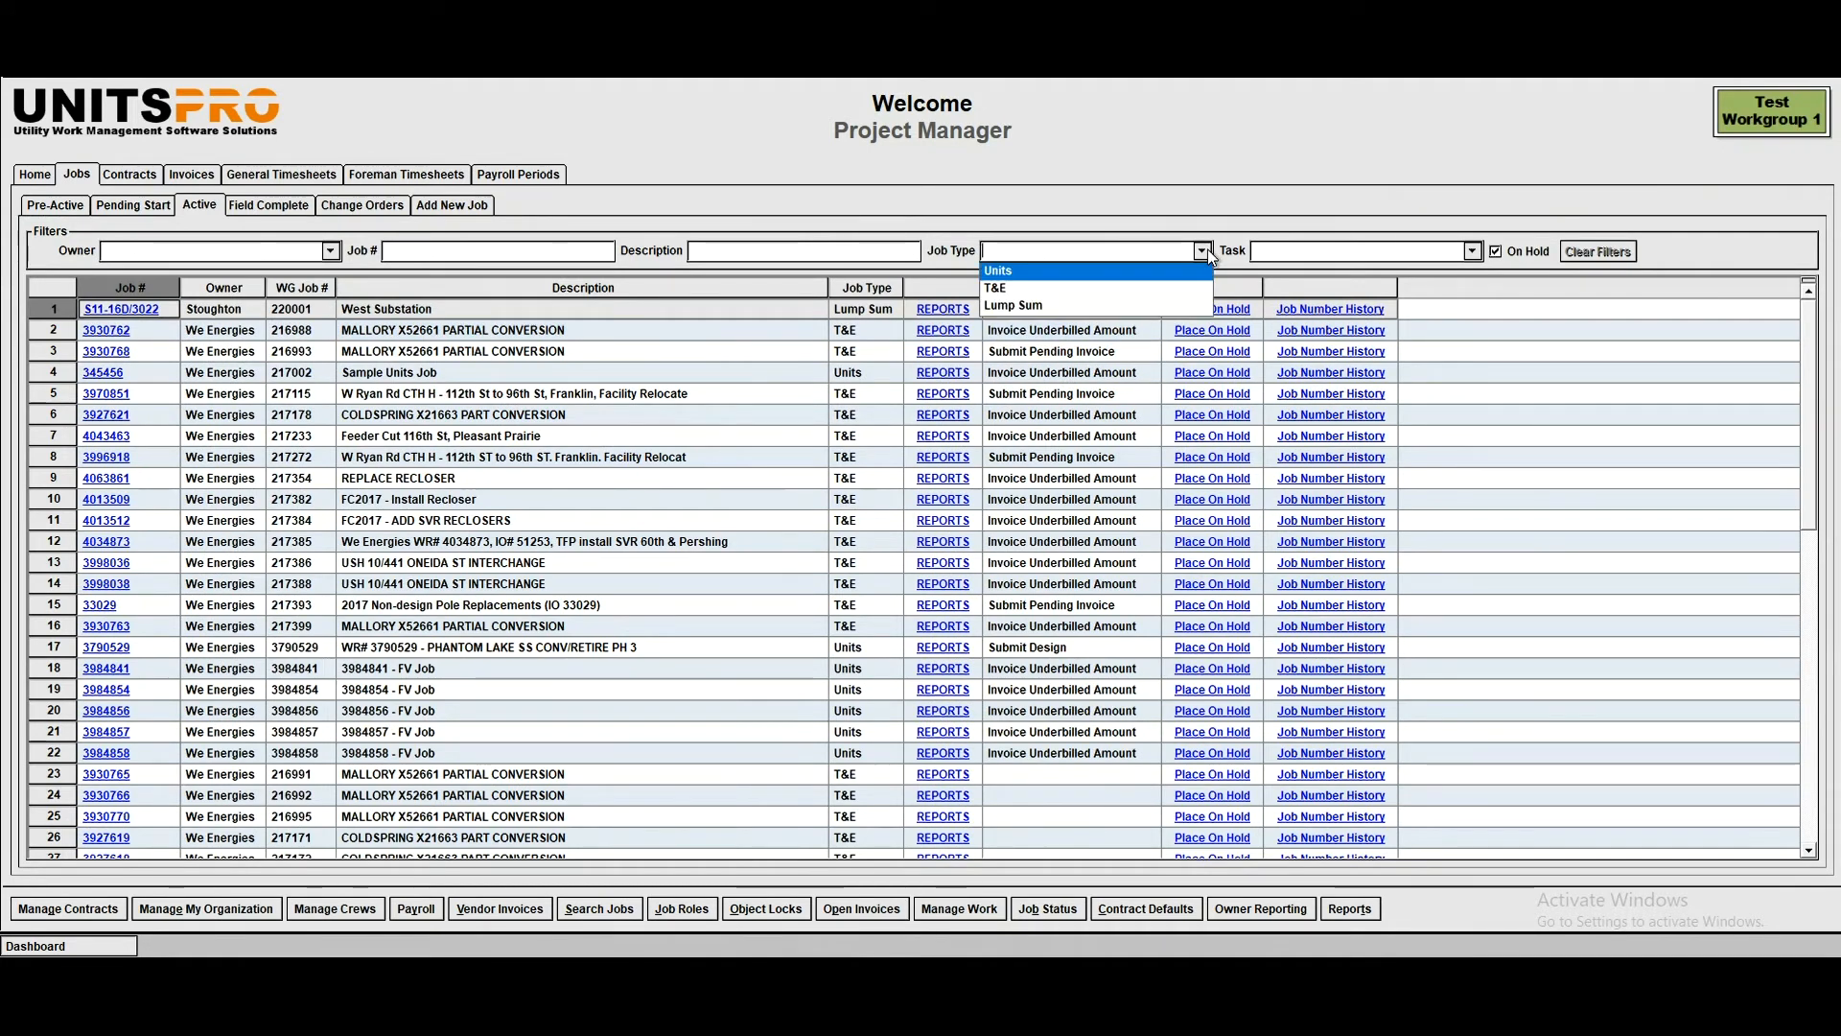
left_click(1017, 290)
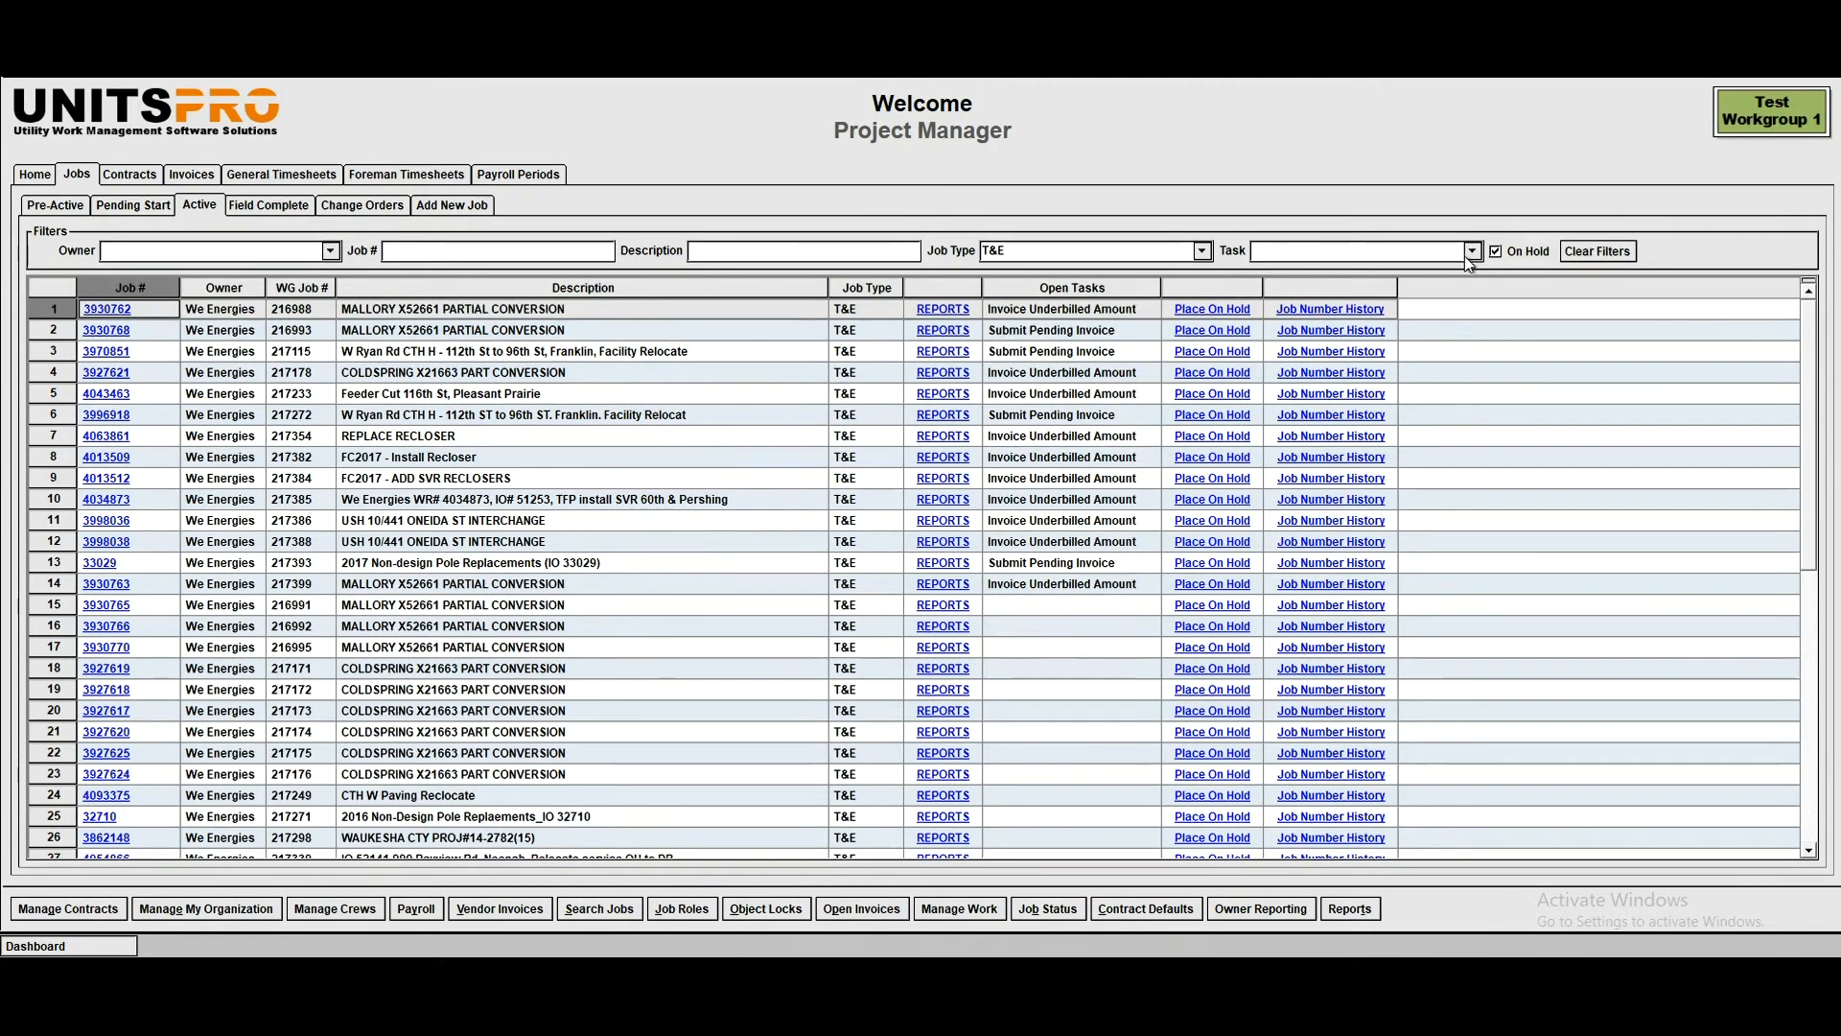
left_click(1471, 251)
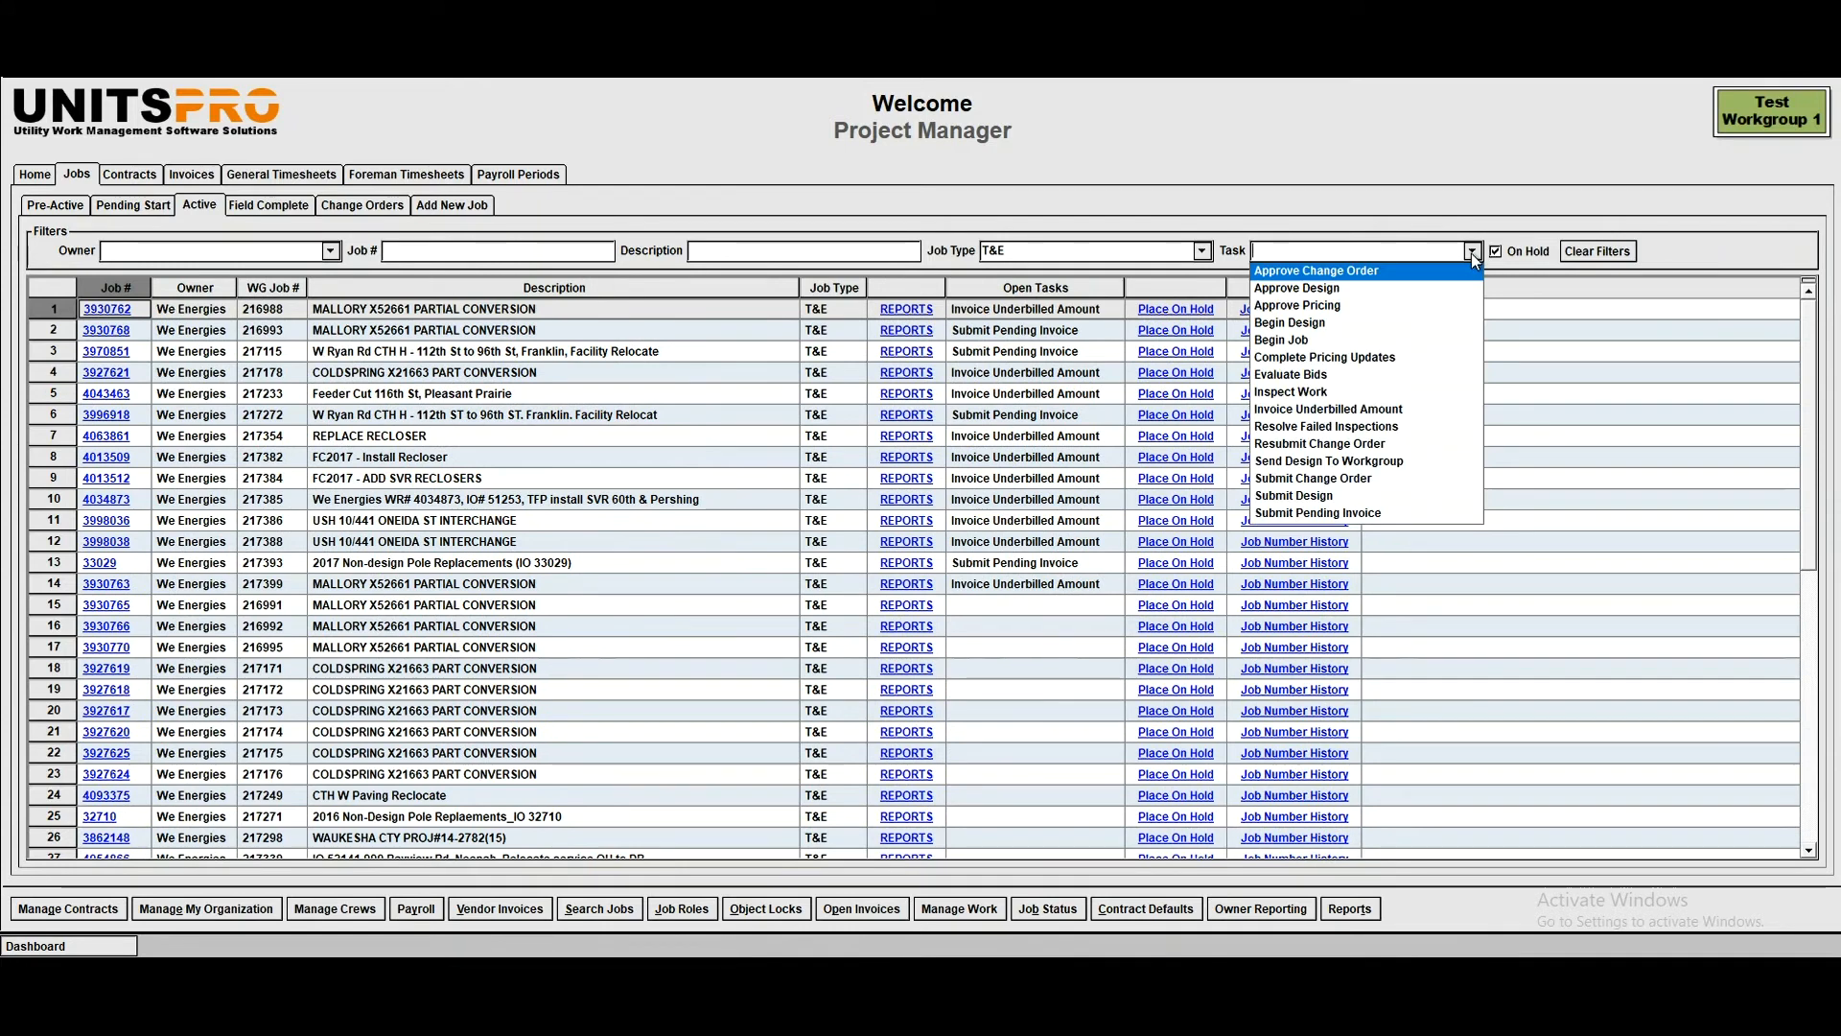
left_click(1333, 408)
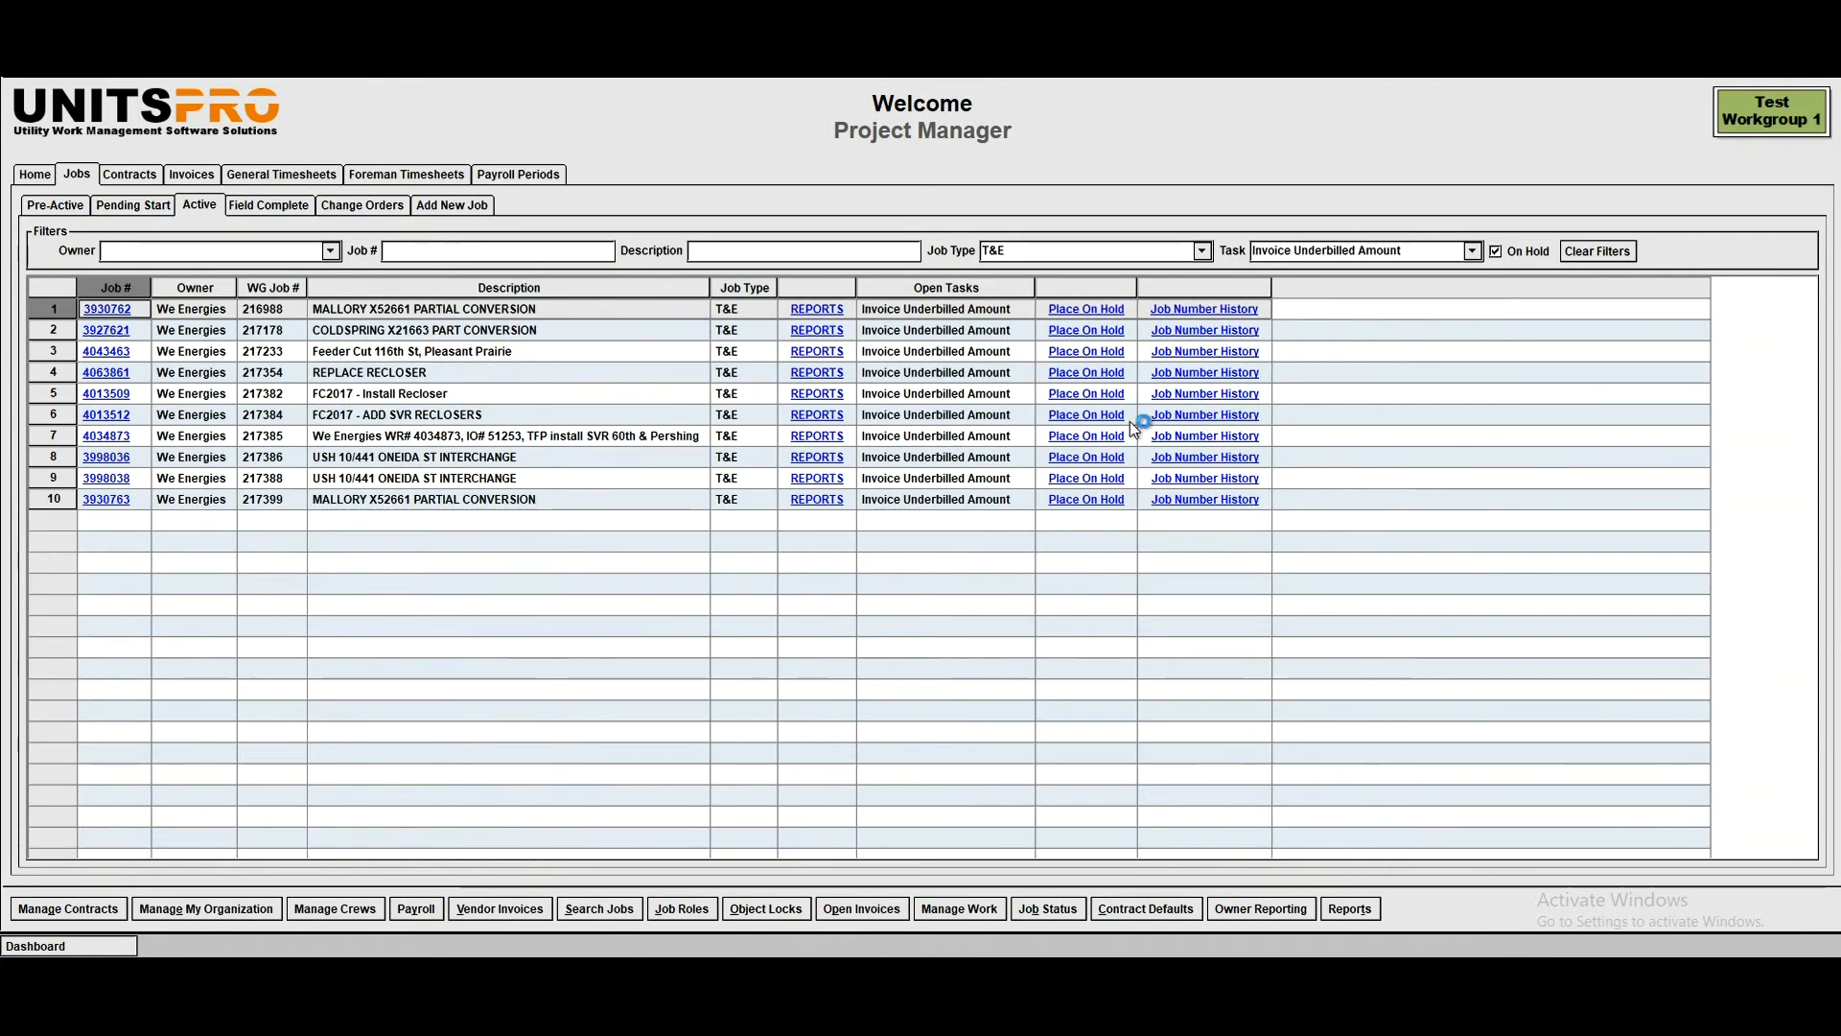
- Open USH 10/441 ONEIDA ST INTERCHANGE, WG job 217386, for invoicing and add a new invoice
left_click(916, 500)
left_click(264, 478)
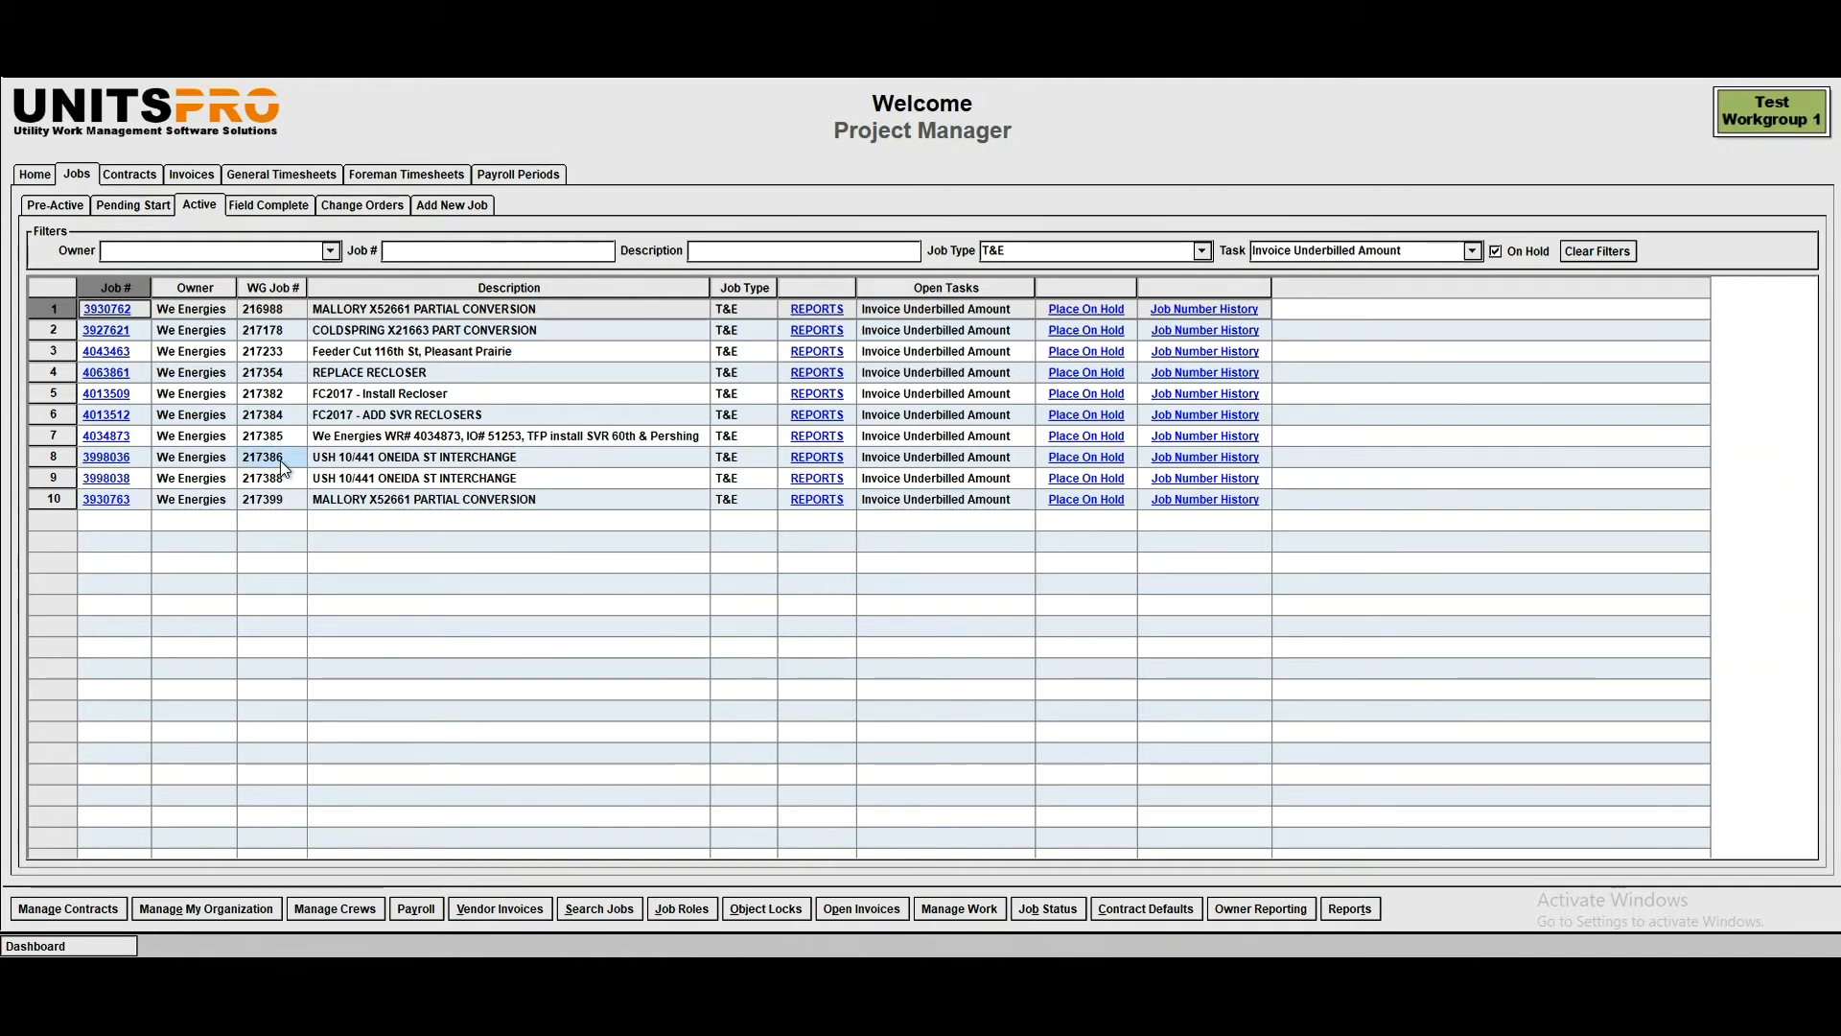
left_click(106, 457)
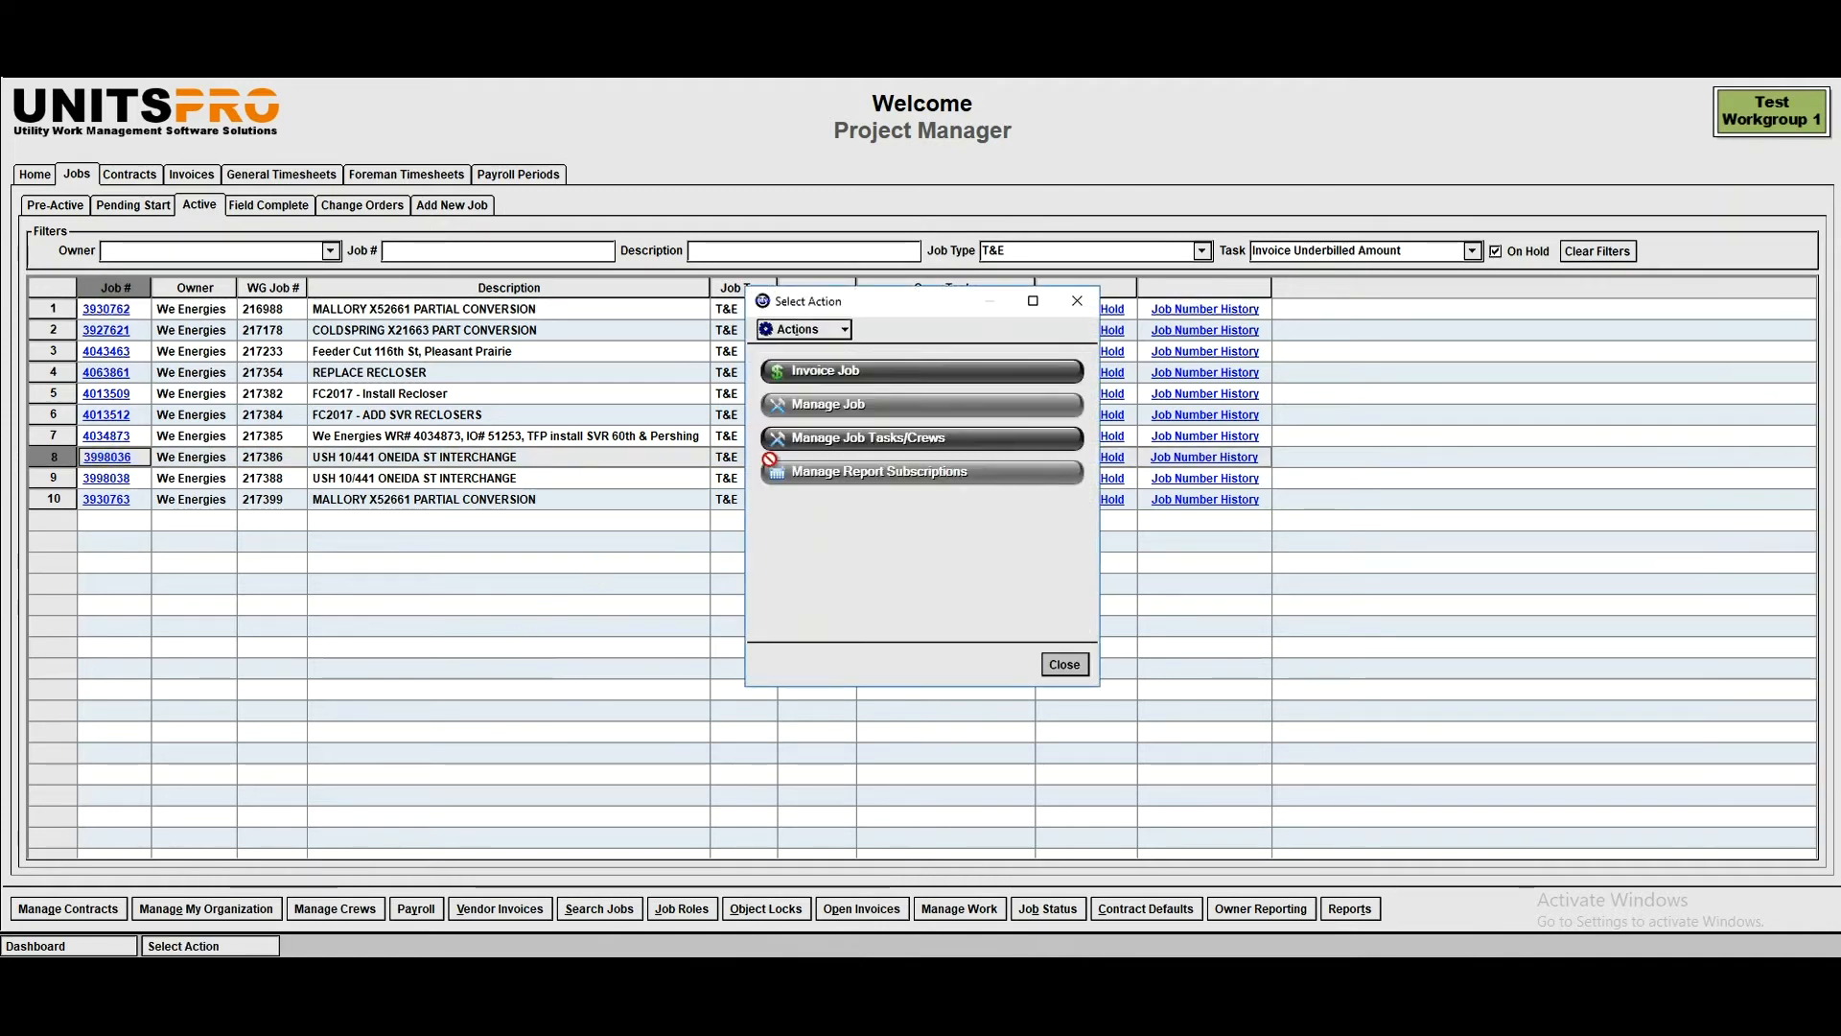
left_click(853, 371)
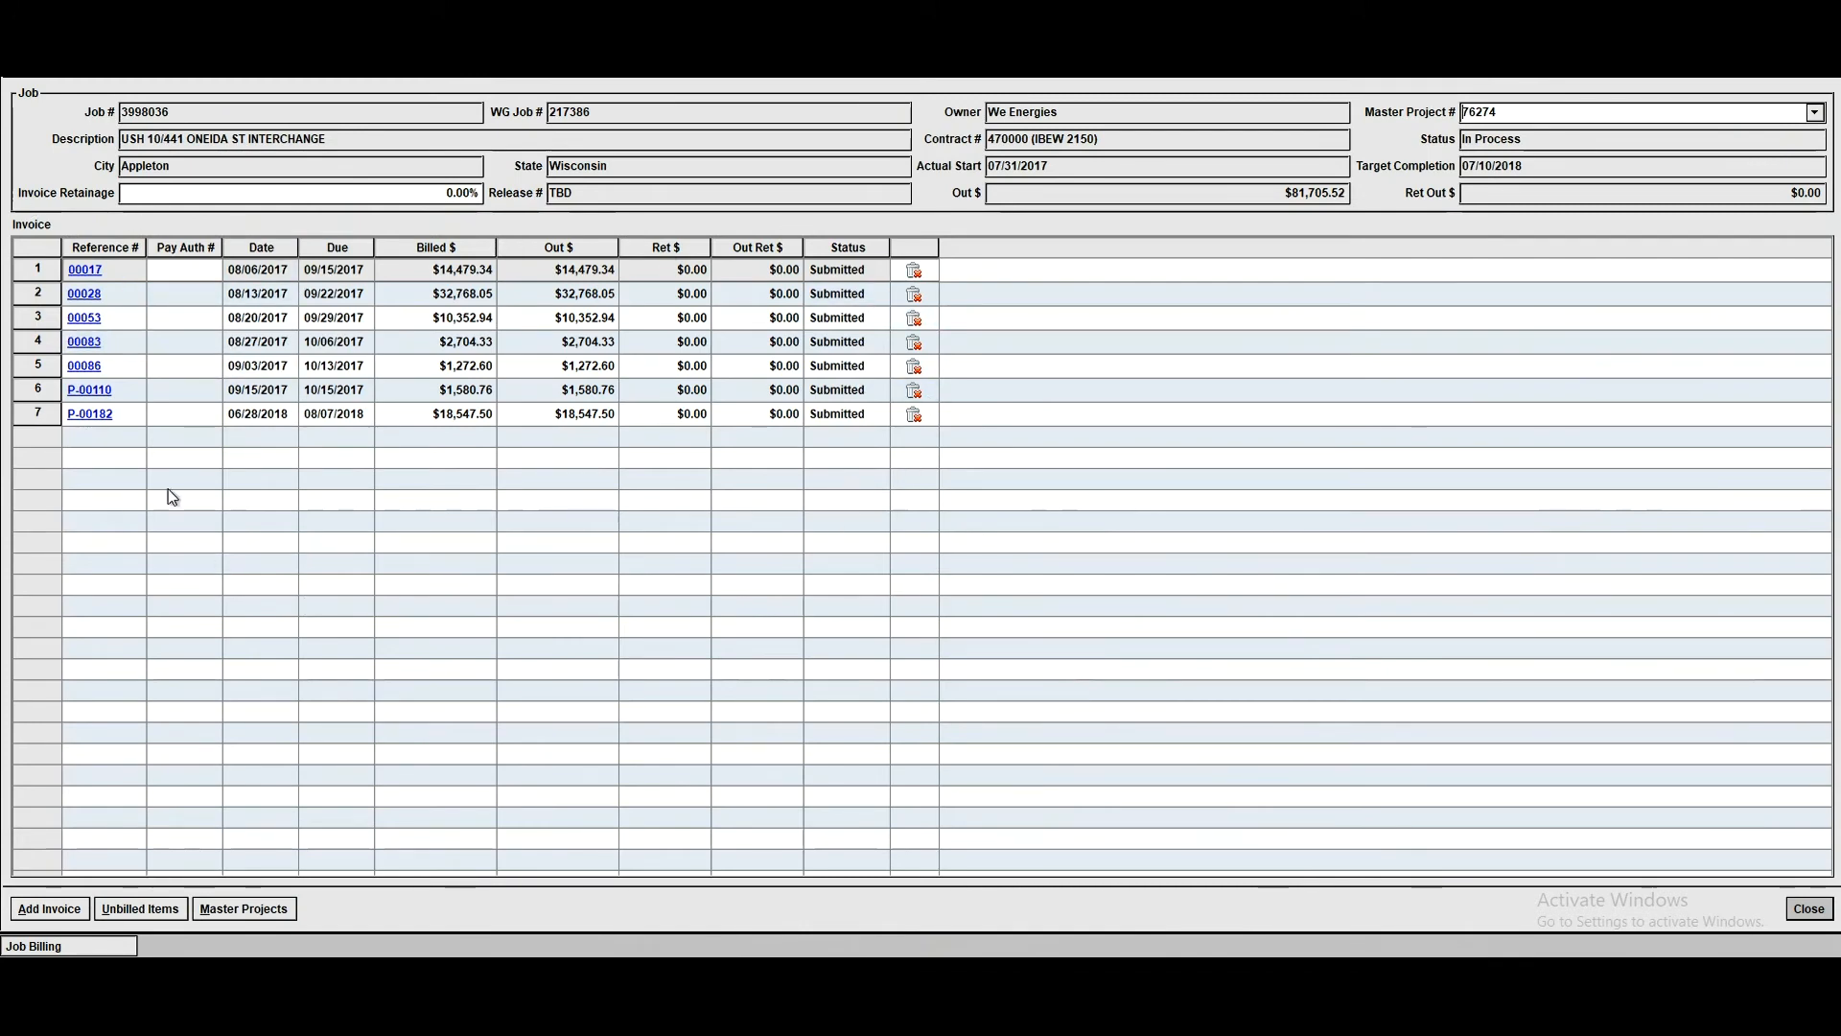
left_click(68, 910)
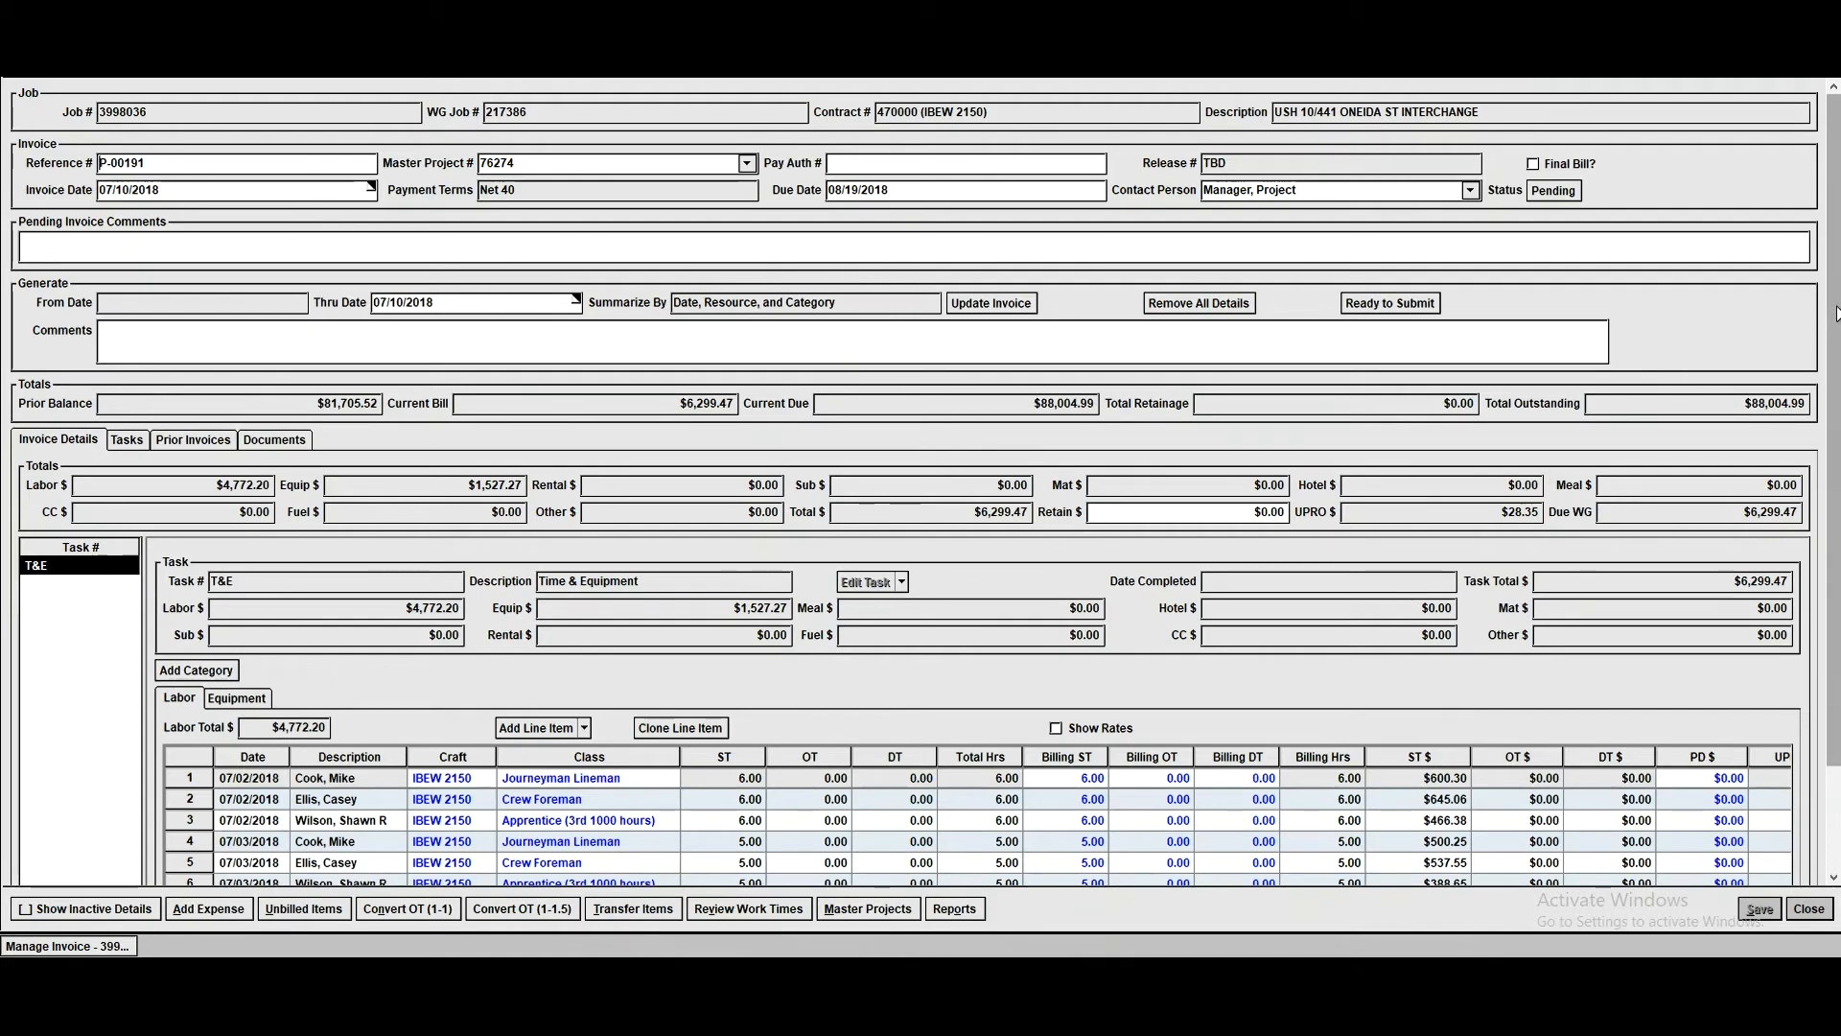
- Review the labor and equipment line items generated for the T&E task on the new invoice
scroll(1819, 499, "down", 1)
scroll(1819, 500, "down", 3)
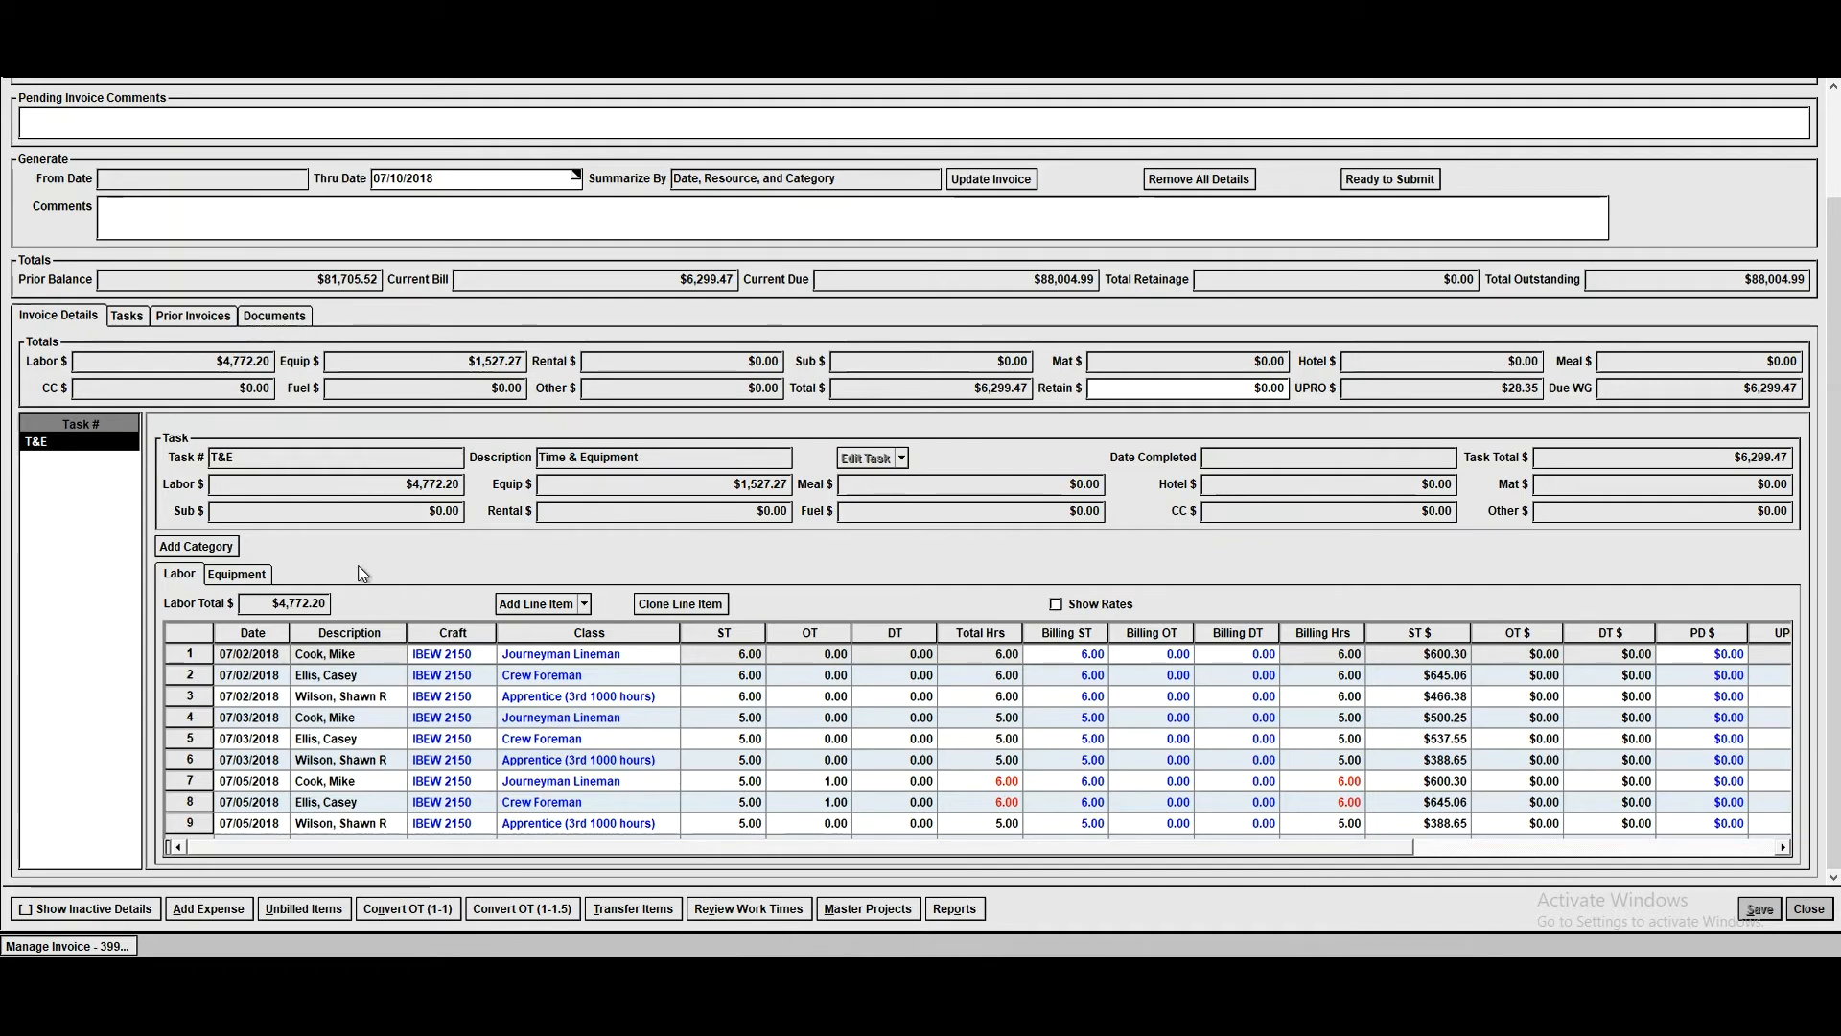
left_click(239, 573)
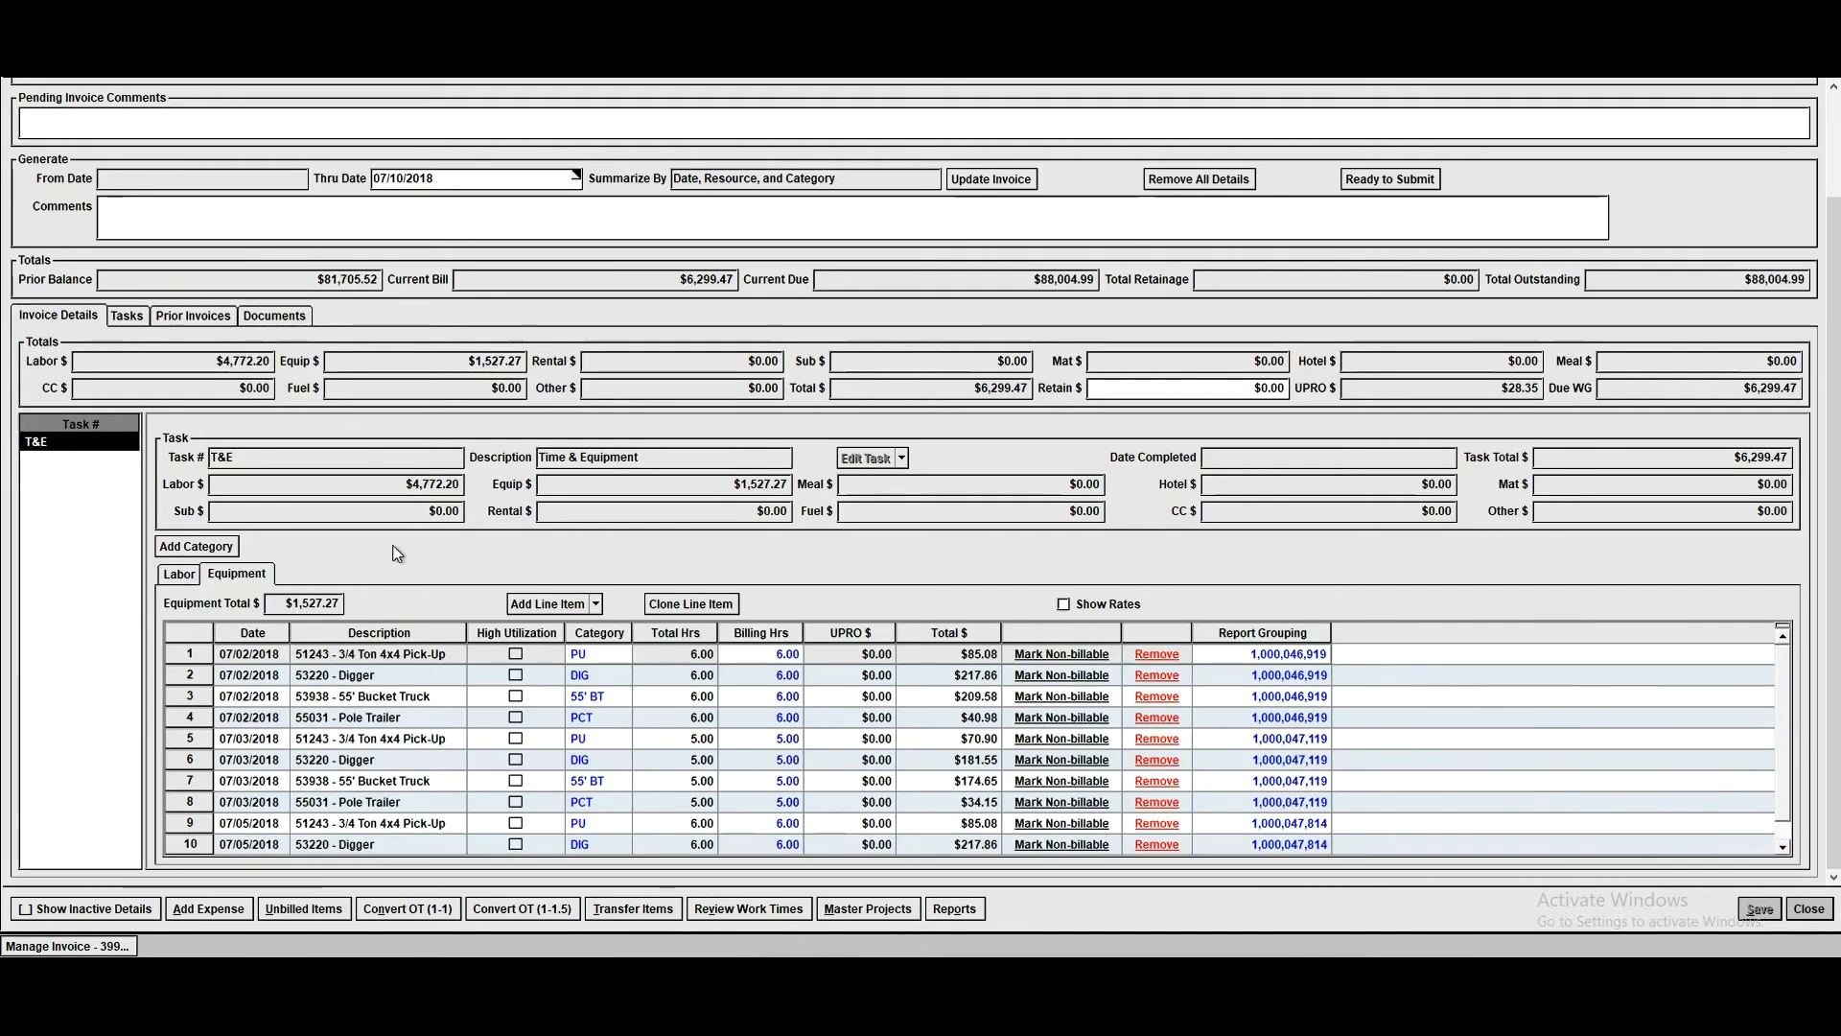
left_click(180, 575)
- Examine the overtime, double time and billing hours on the 07/05/2018 labor lines
left_click(801, 823)
left_click(883, 804)
left_click(954, 803)
left_click(964, 782)
left_click(884, 788)
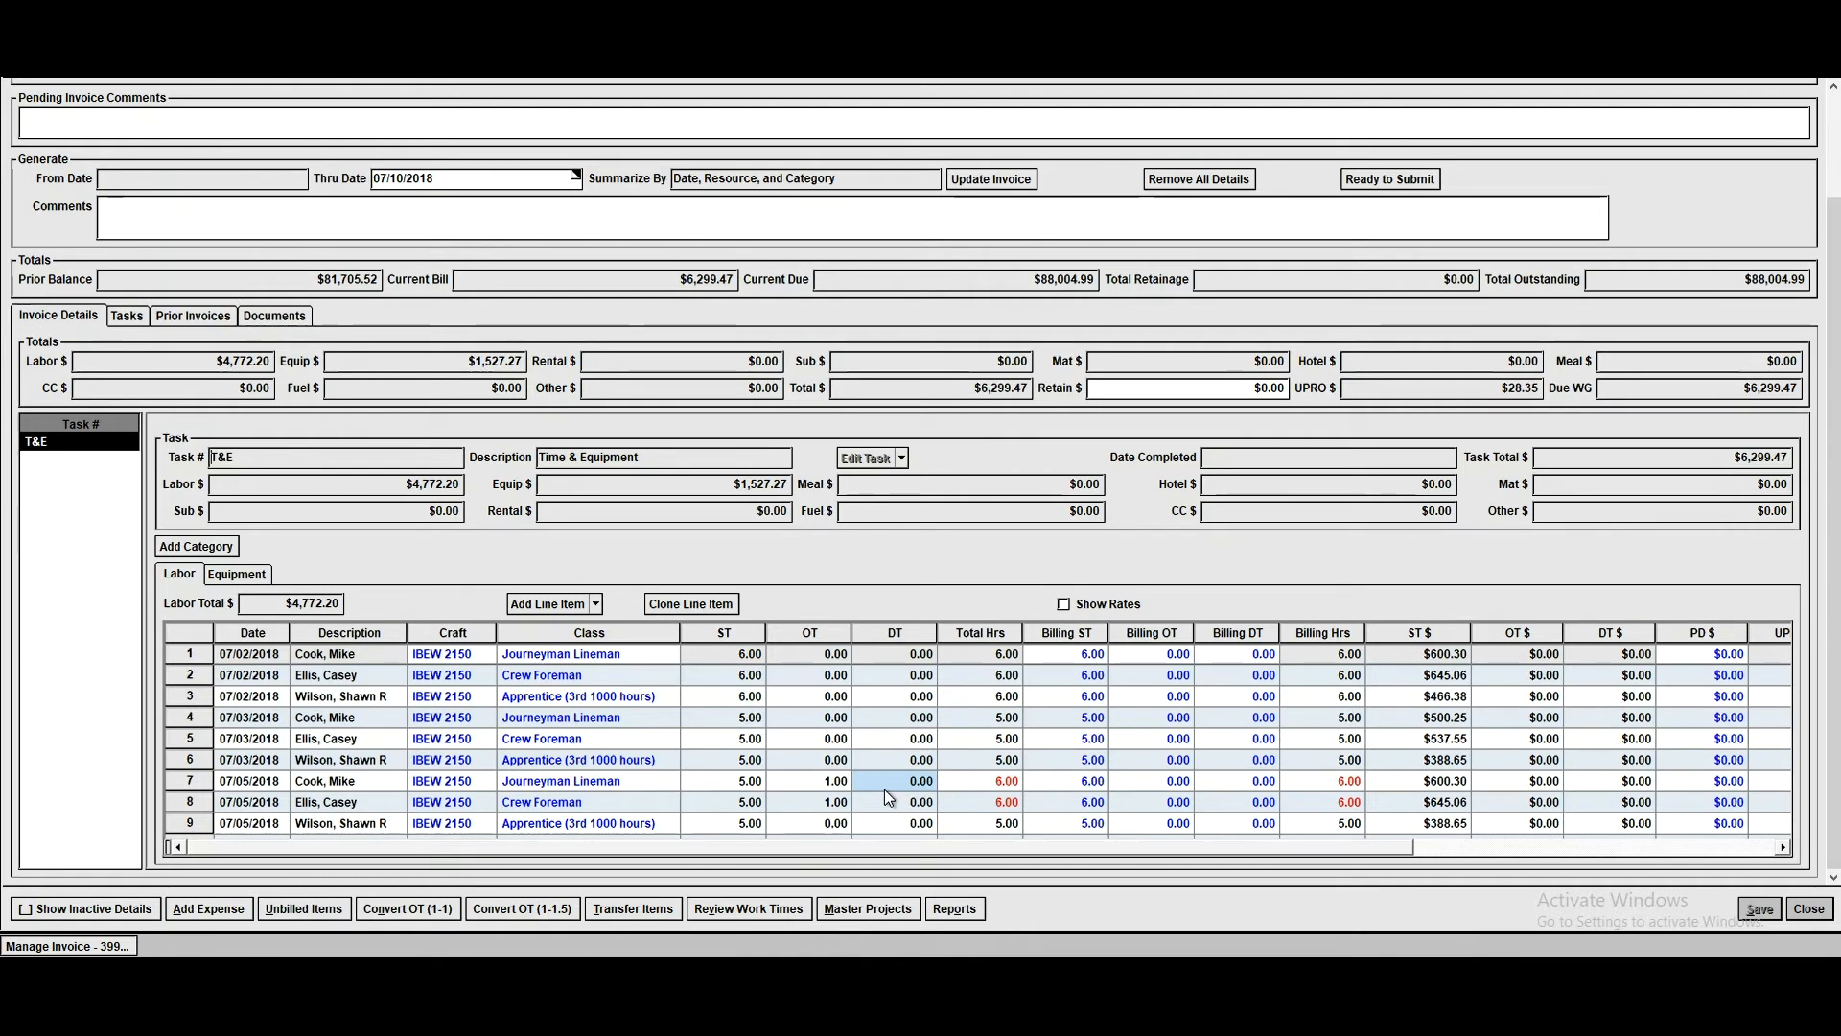
left_click(815, 788)
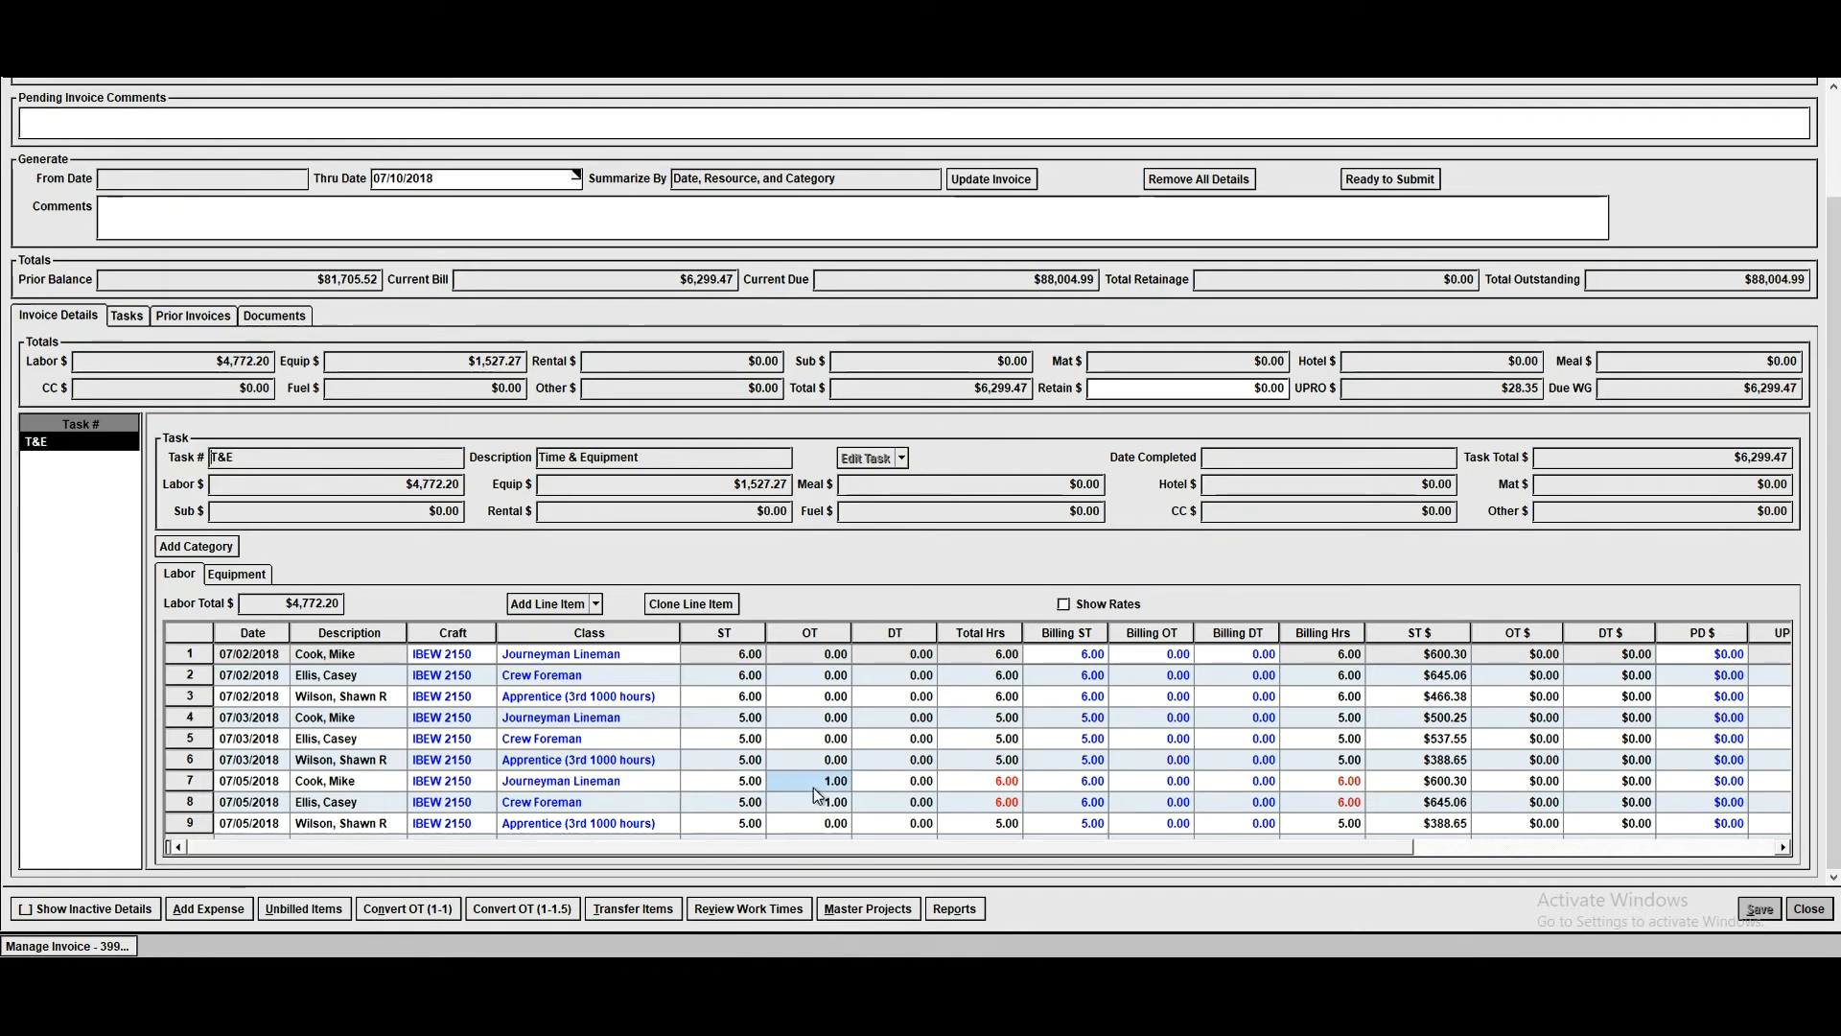
left_click(1050, 784)
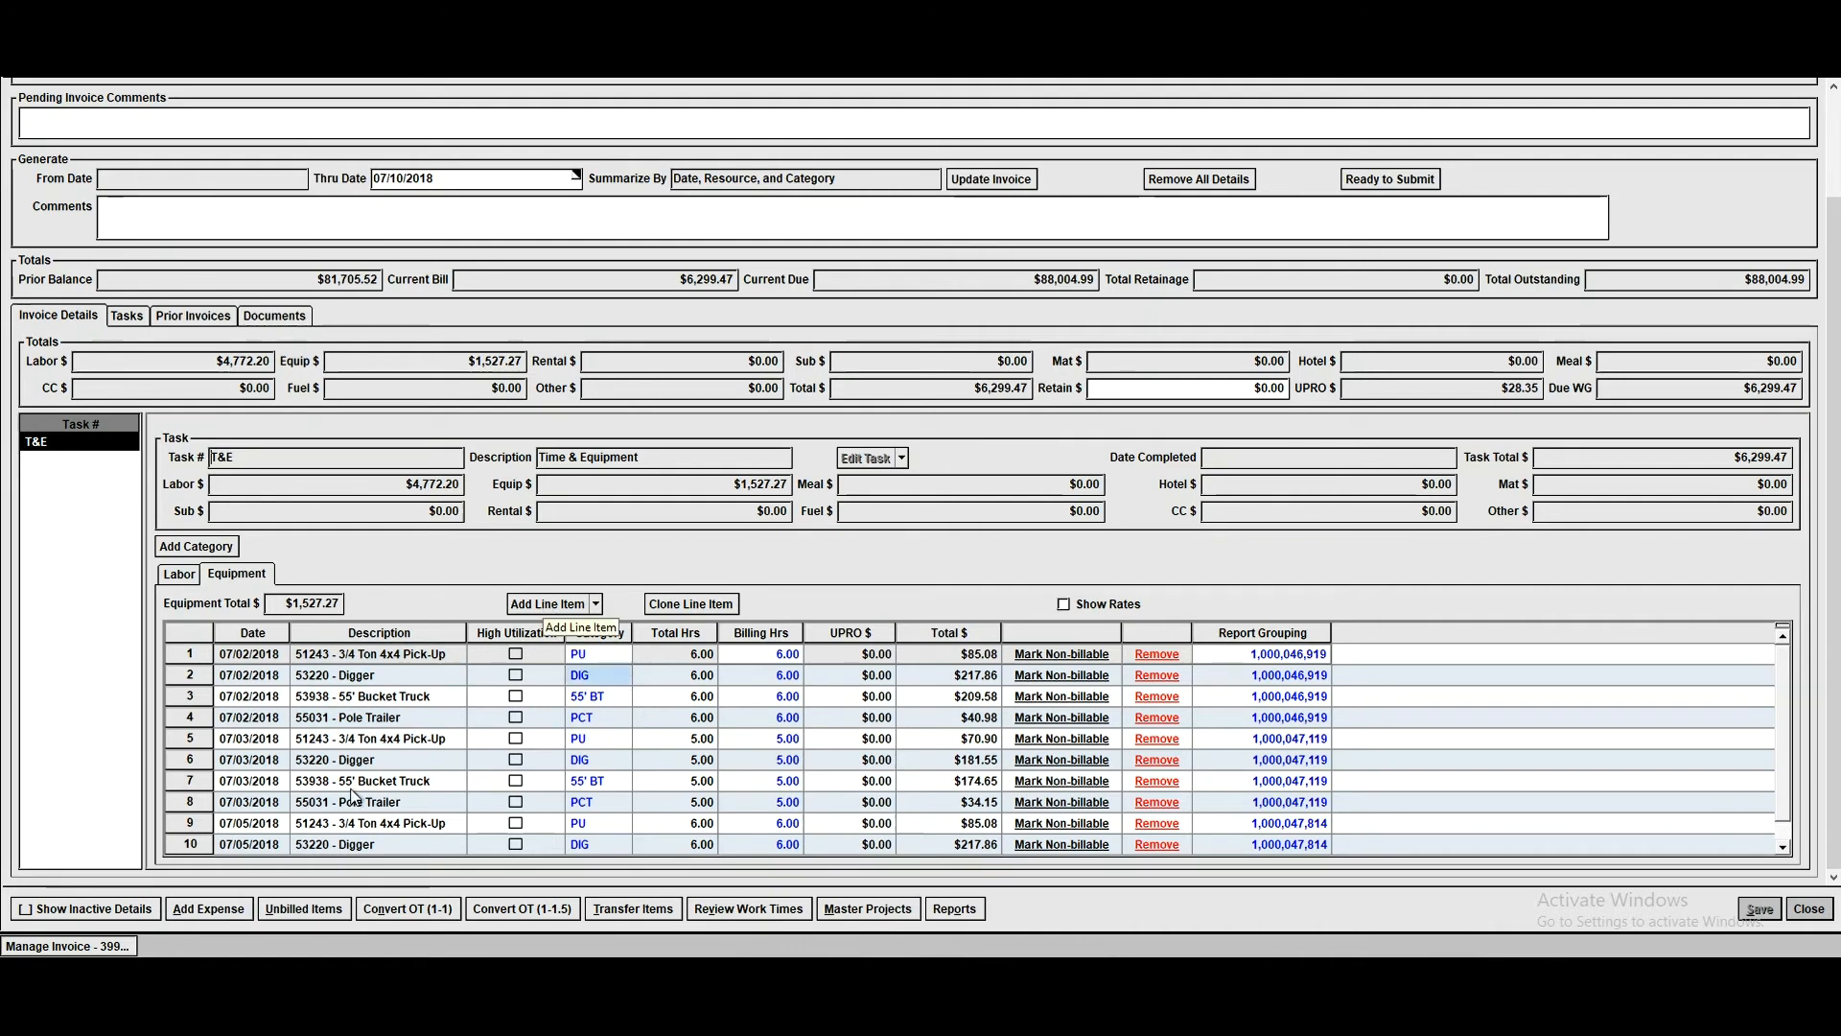
- Look through all equipment line items, recheck the labor lines and close the invoice
scroll(446, 745, "down", 1)
scroll(446, 746, "up", 1)
scroll(446, 750, "down", 1)
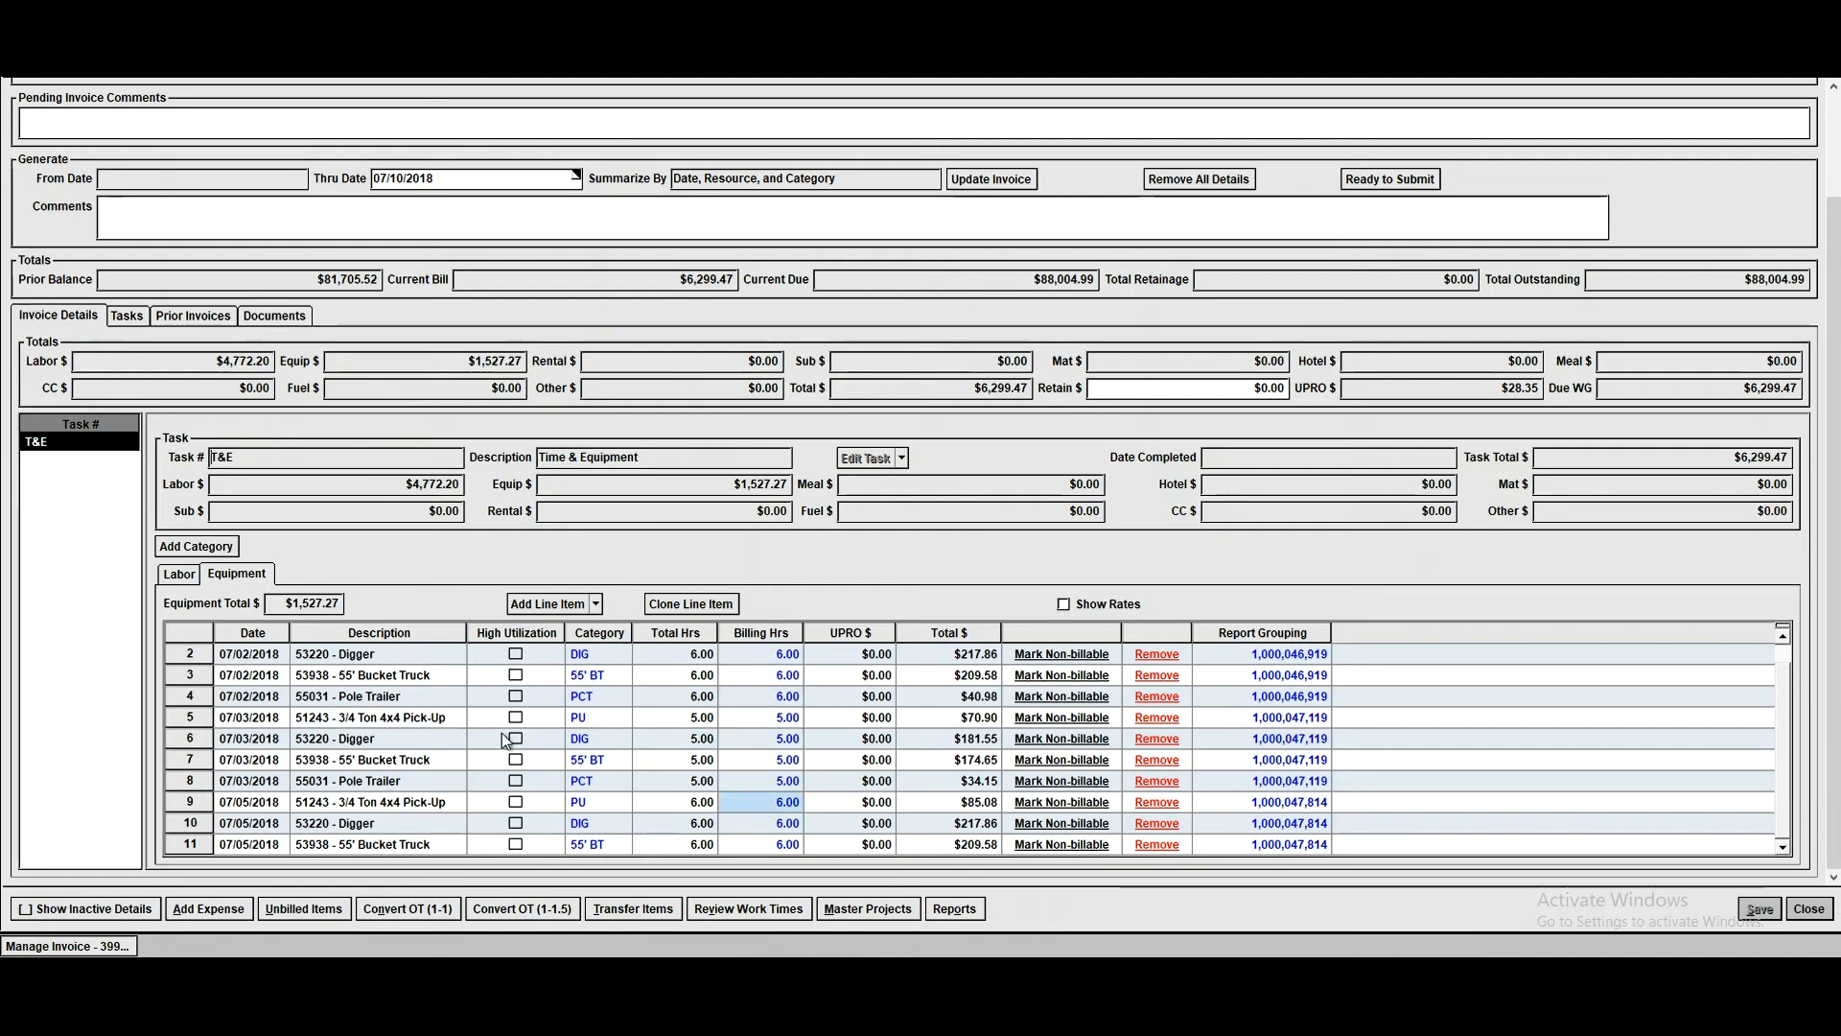
left_click(179, 573)
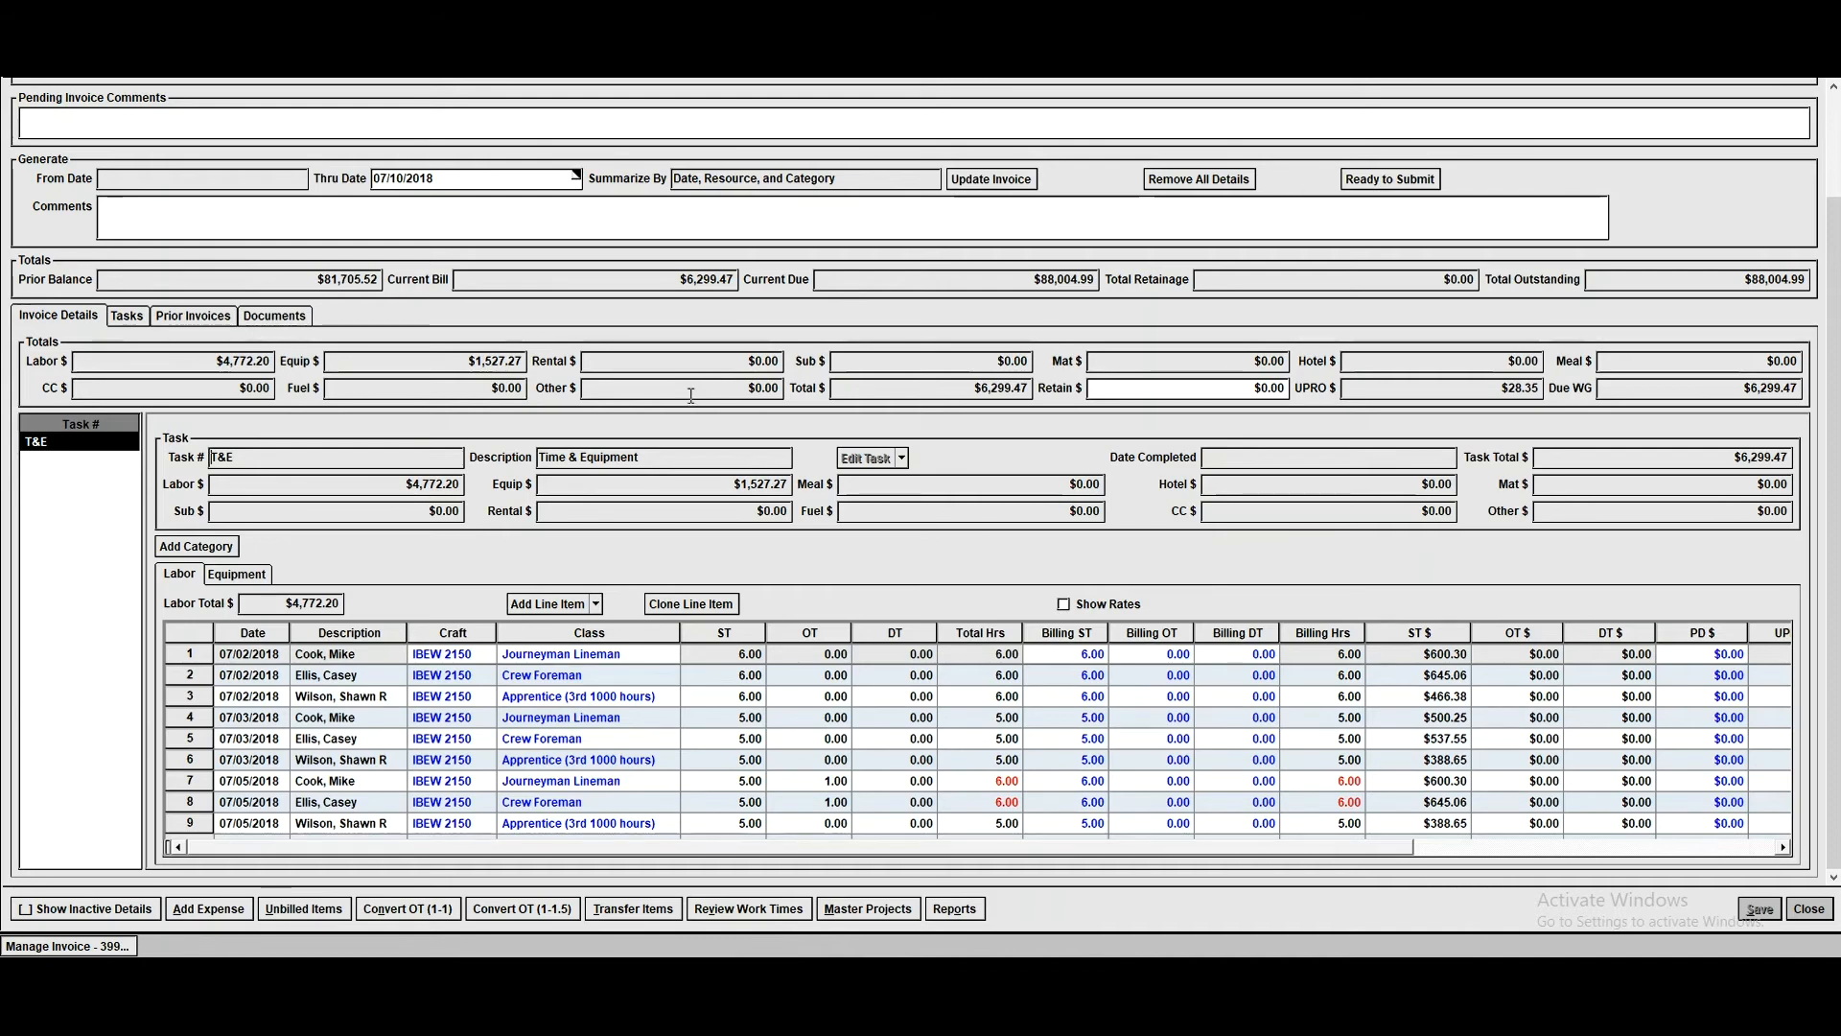
left_click(1810, 908)
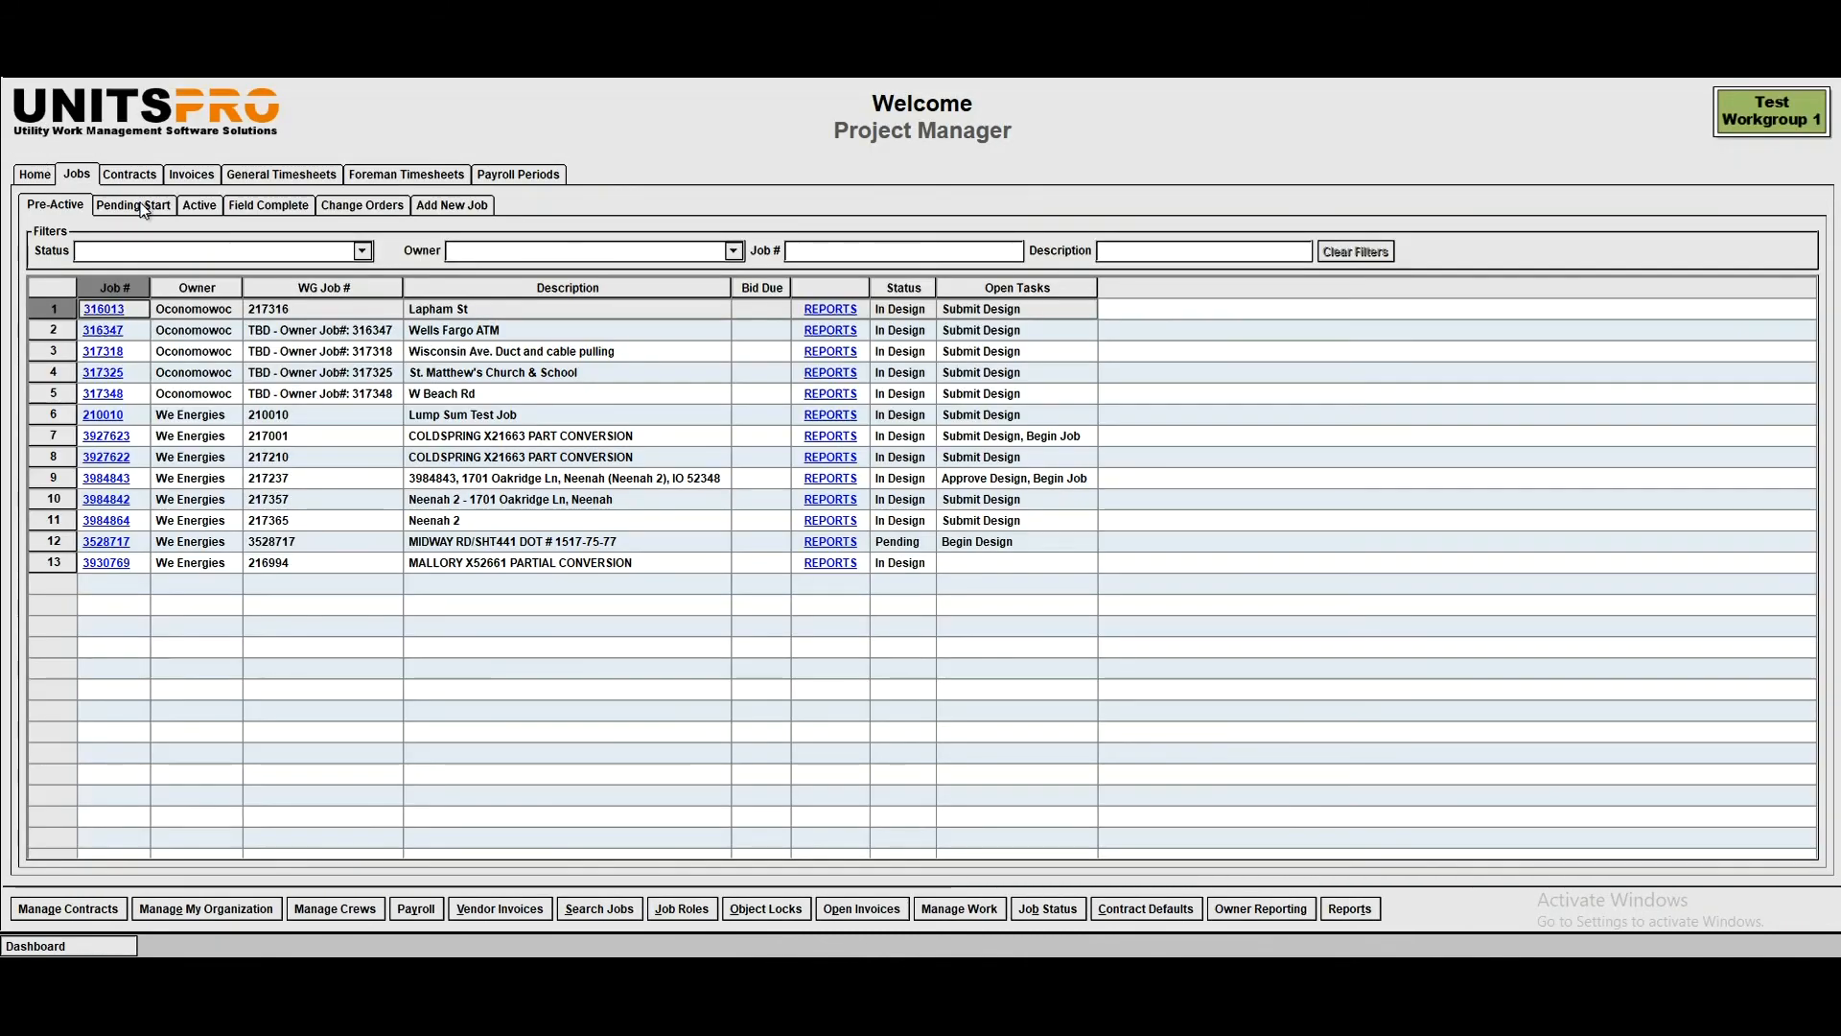
- Show the active jobs and filter them to the Units job type, keeping the Invoice Underbilled Amount task filter
left_click(193, 209)
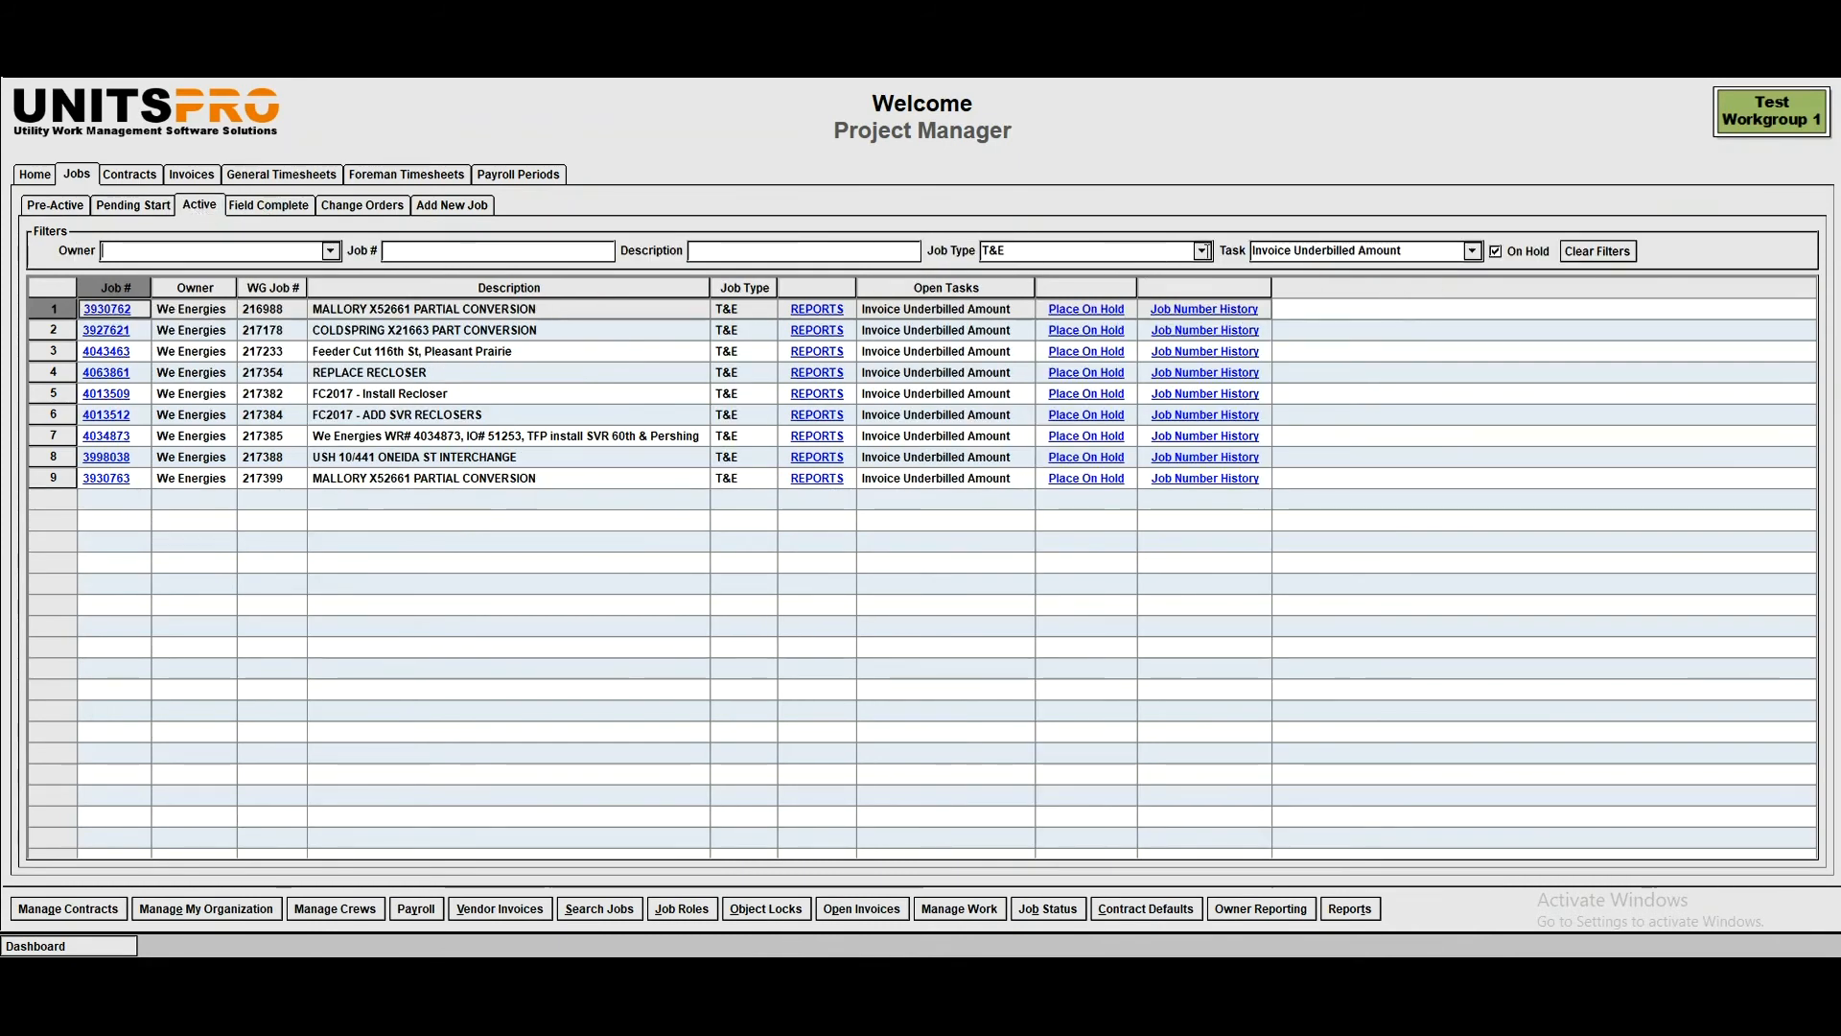
left_click(1201, 251)
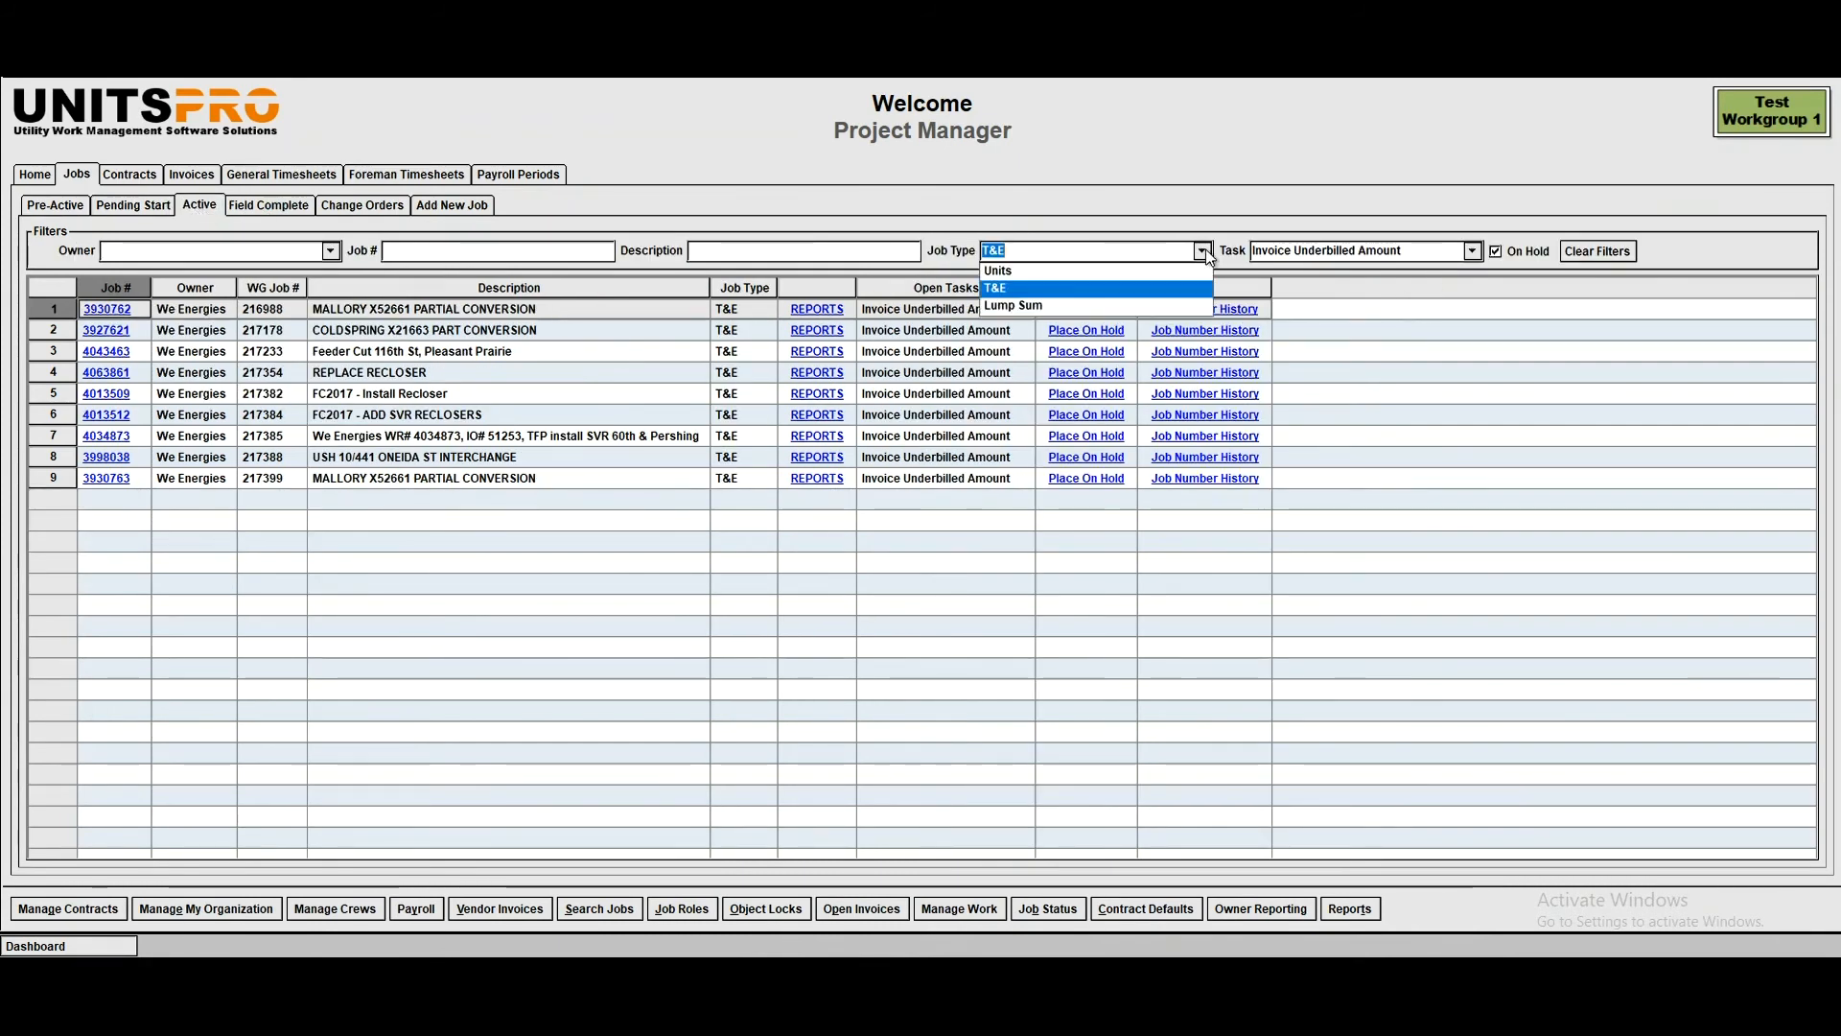
left_click(1038, 271)
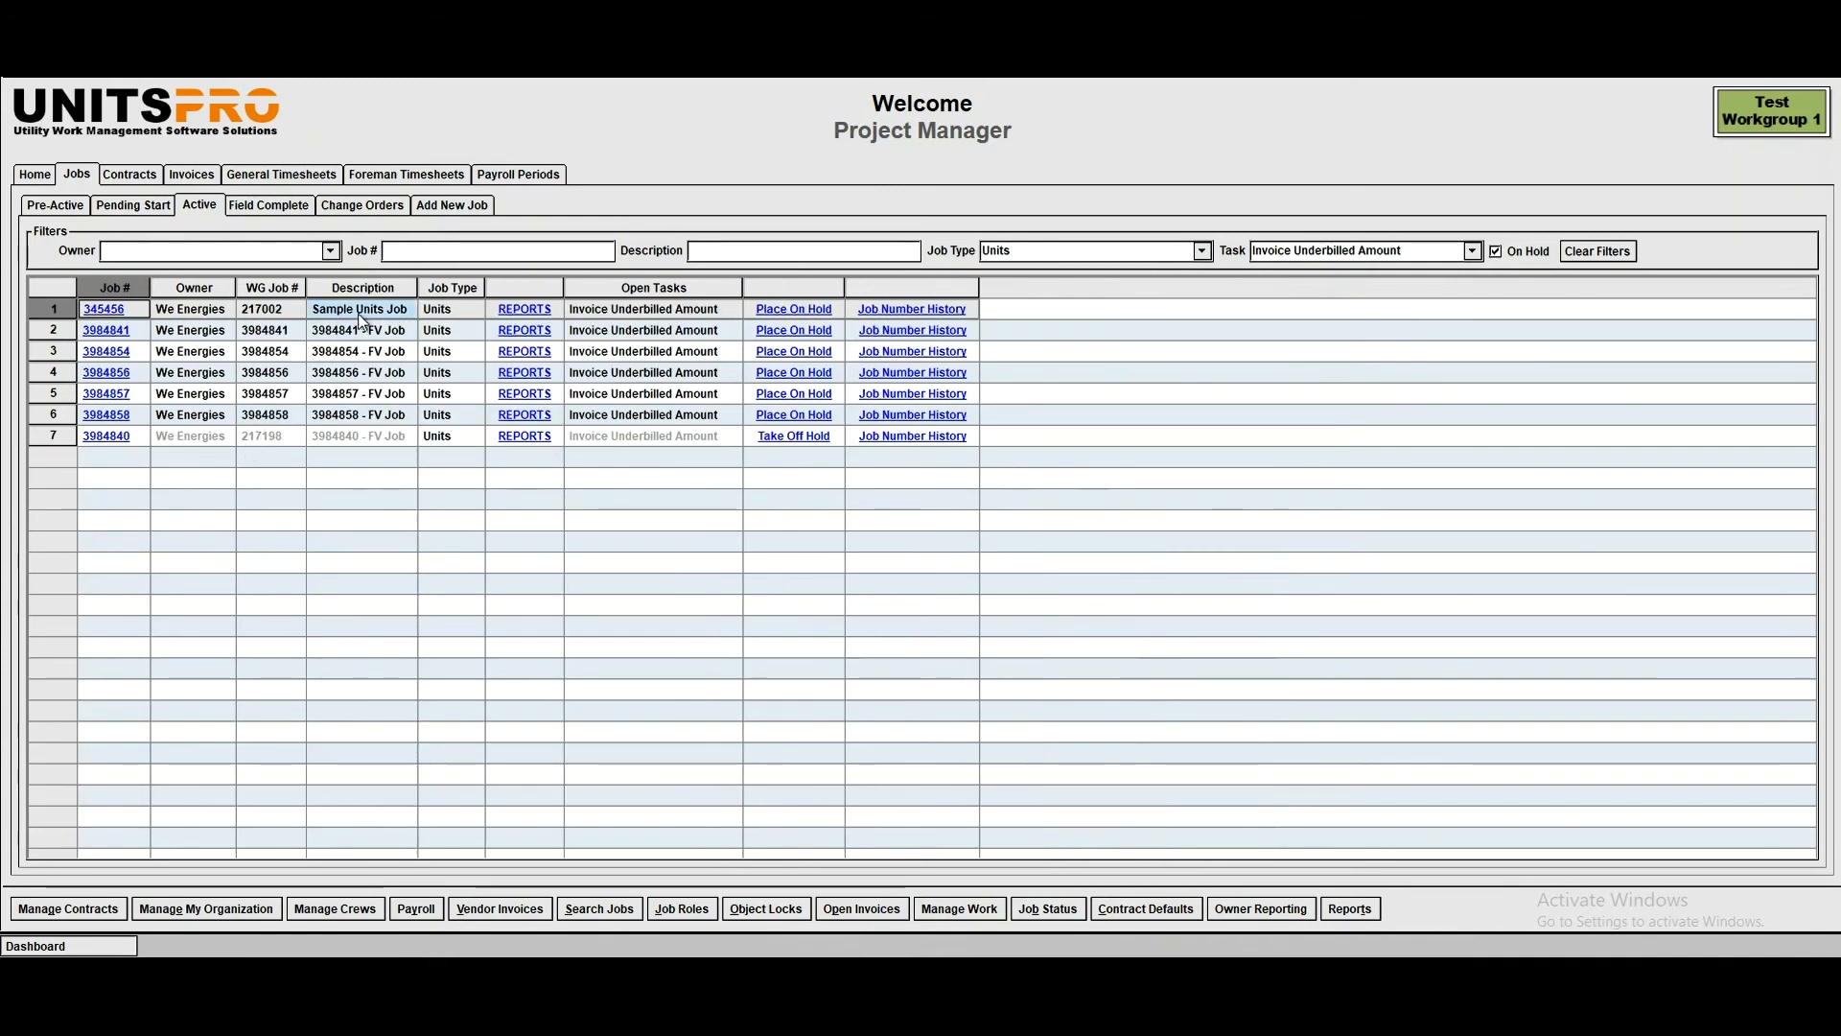
- Add a new invoice for Sample Units Job and generate its details for all units through 07/10/2018
left_click(122, 312)
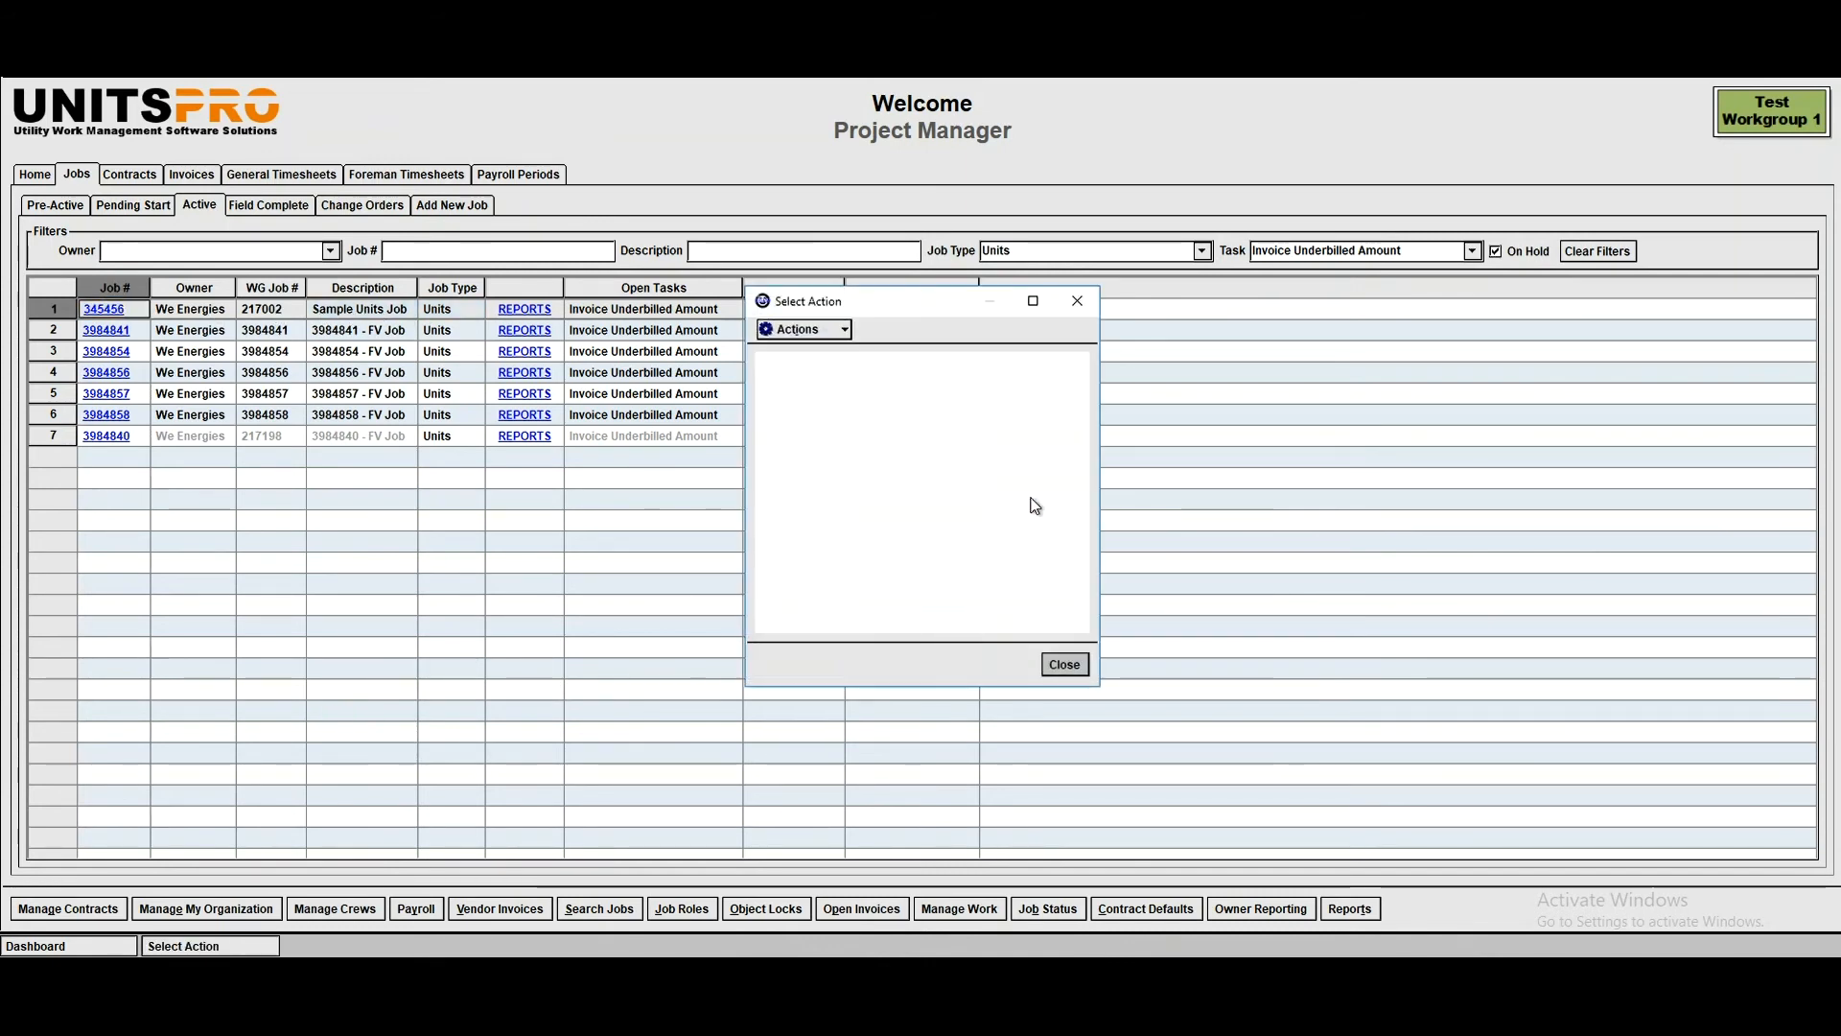
left_click(802, 443)
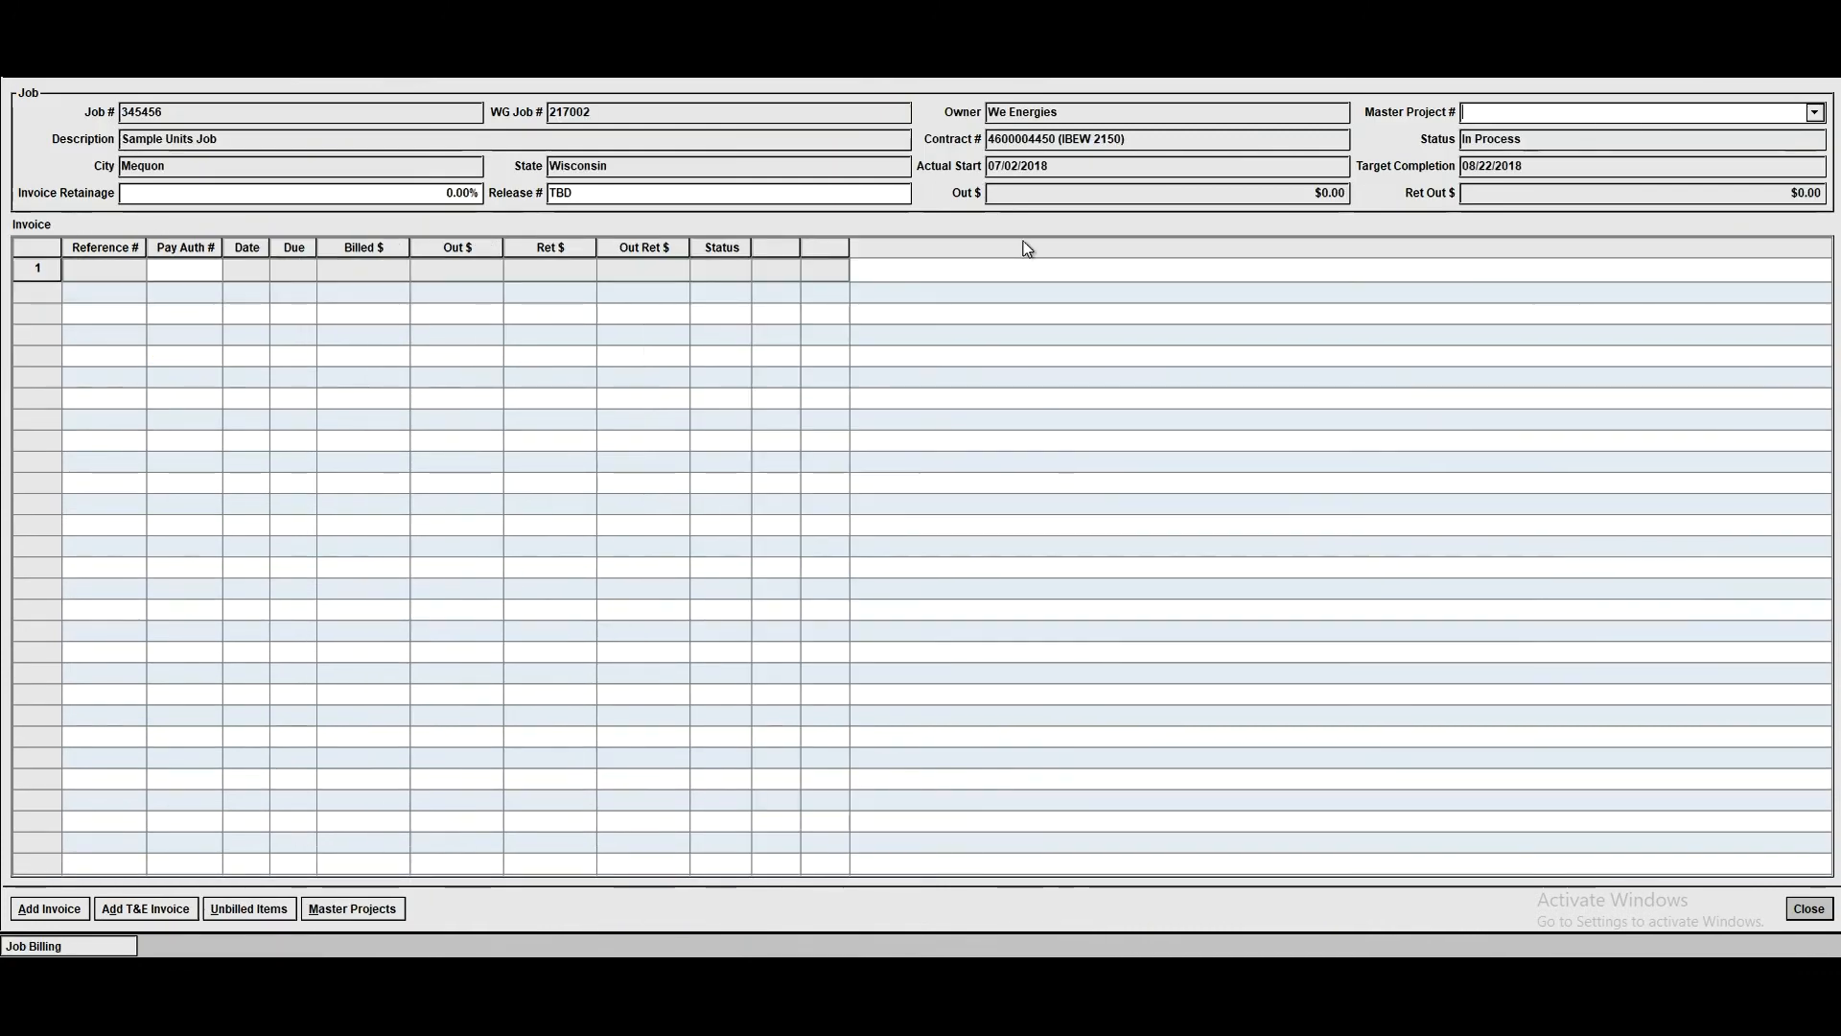
left_click(63, 907)
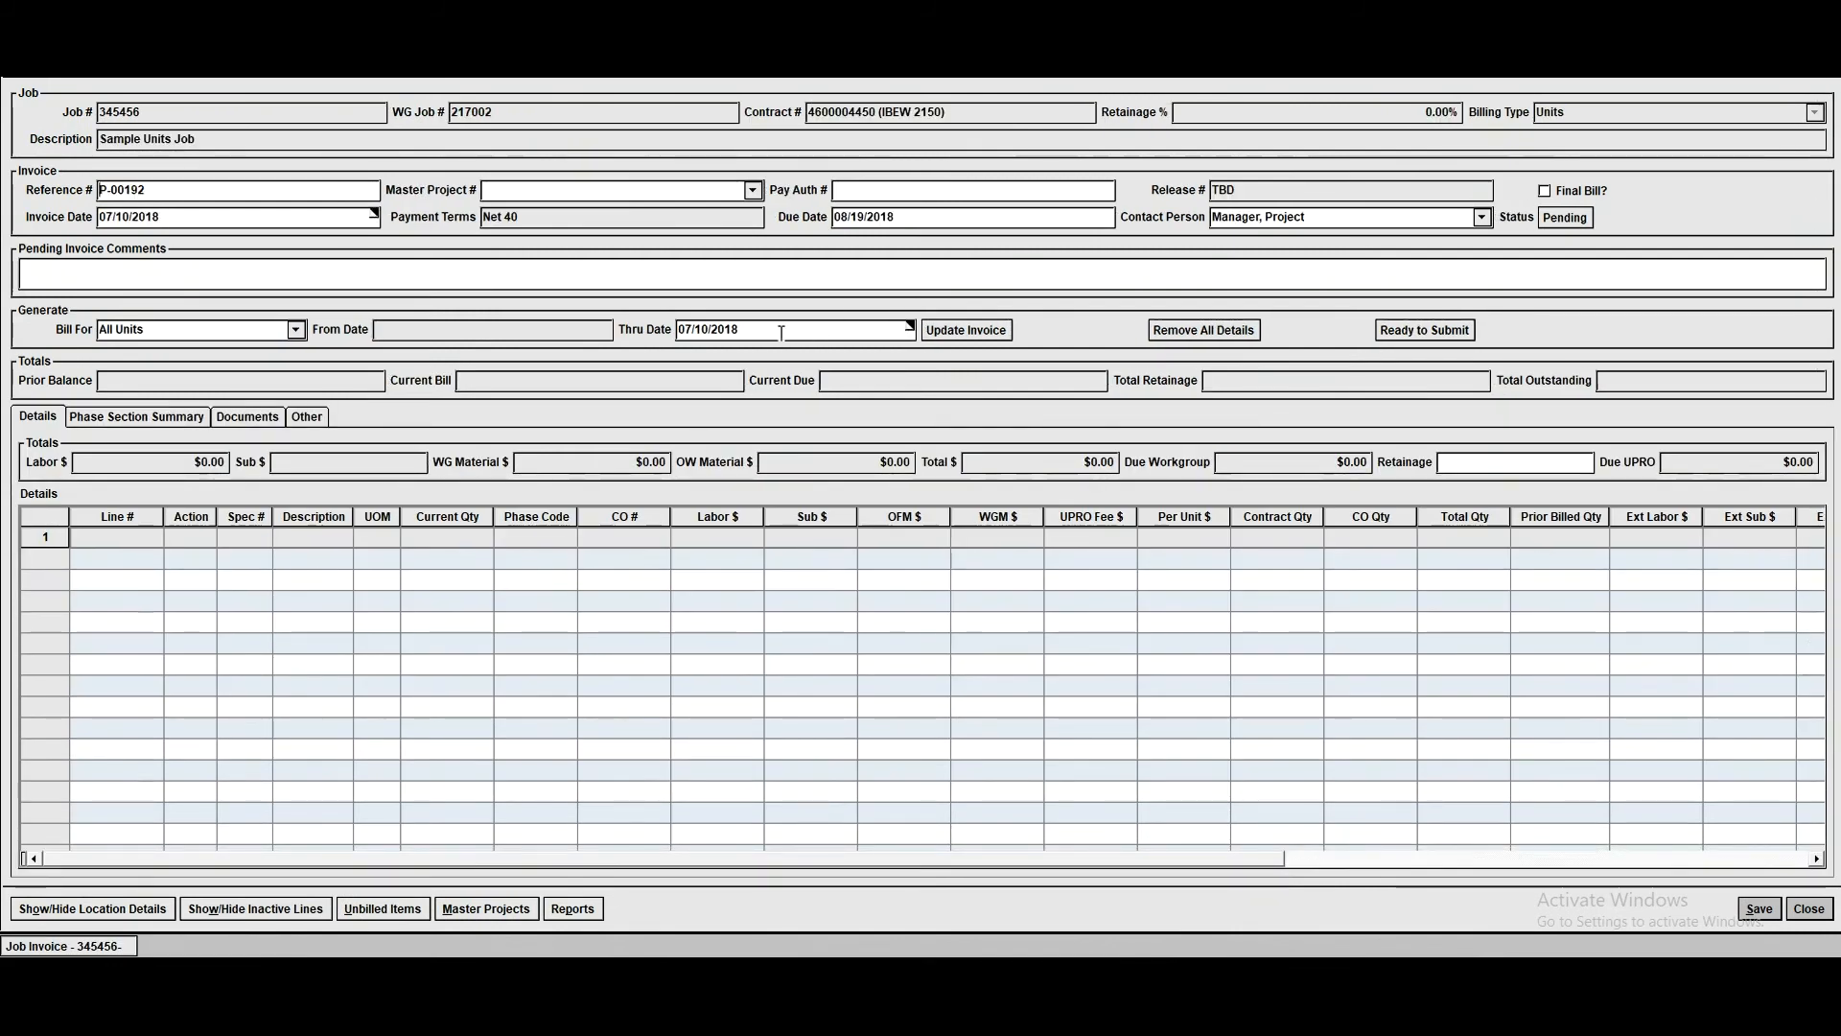
left_click(991, 335)
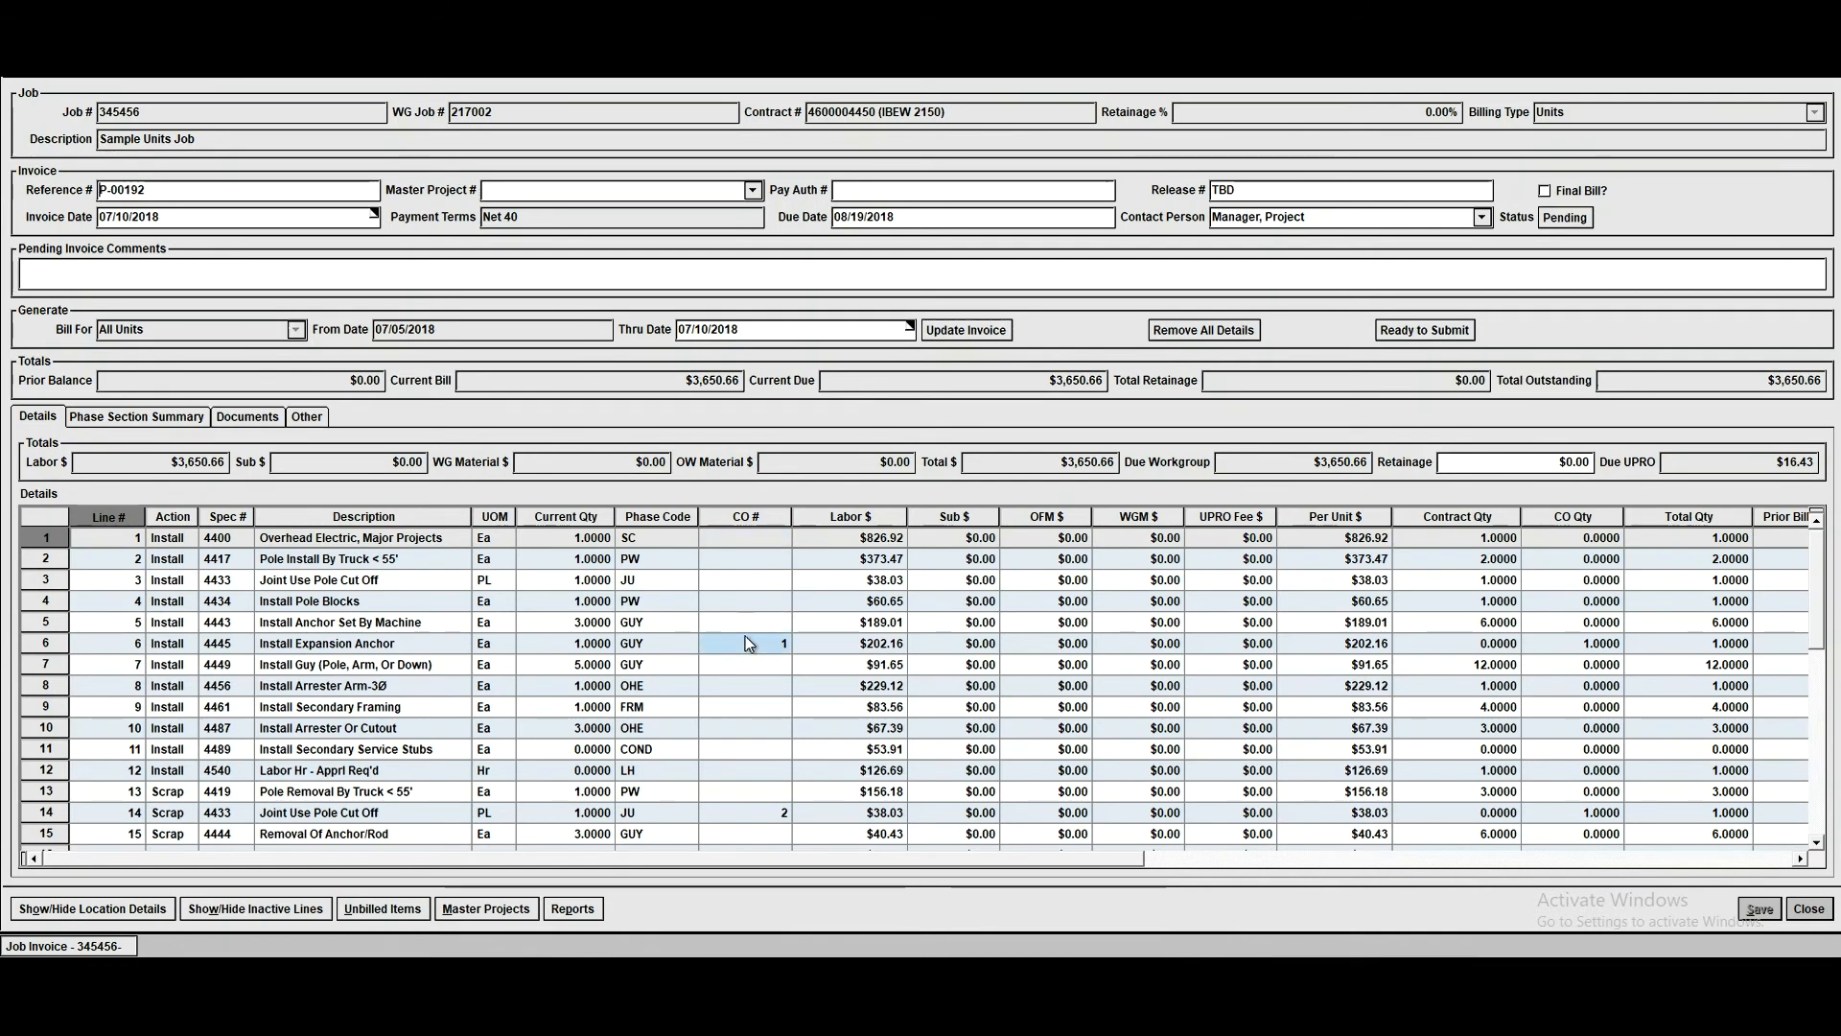
- Check the change order number on invoice line 14, mark the invoice as ready to submit and submit it
left_click(767, 815)
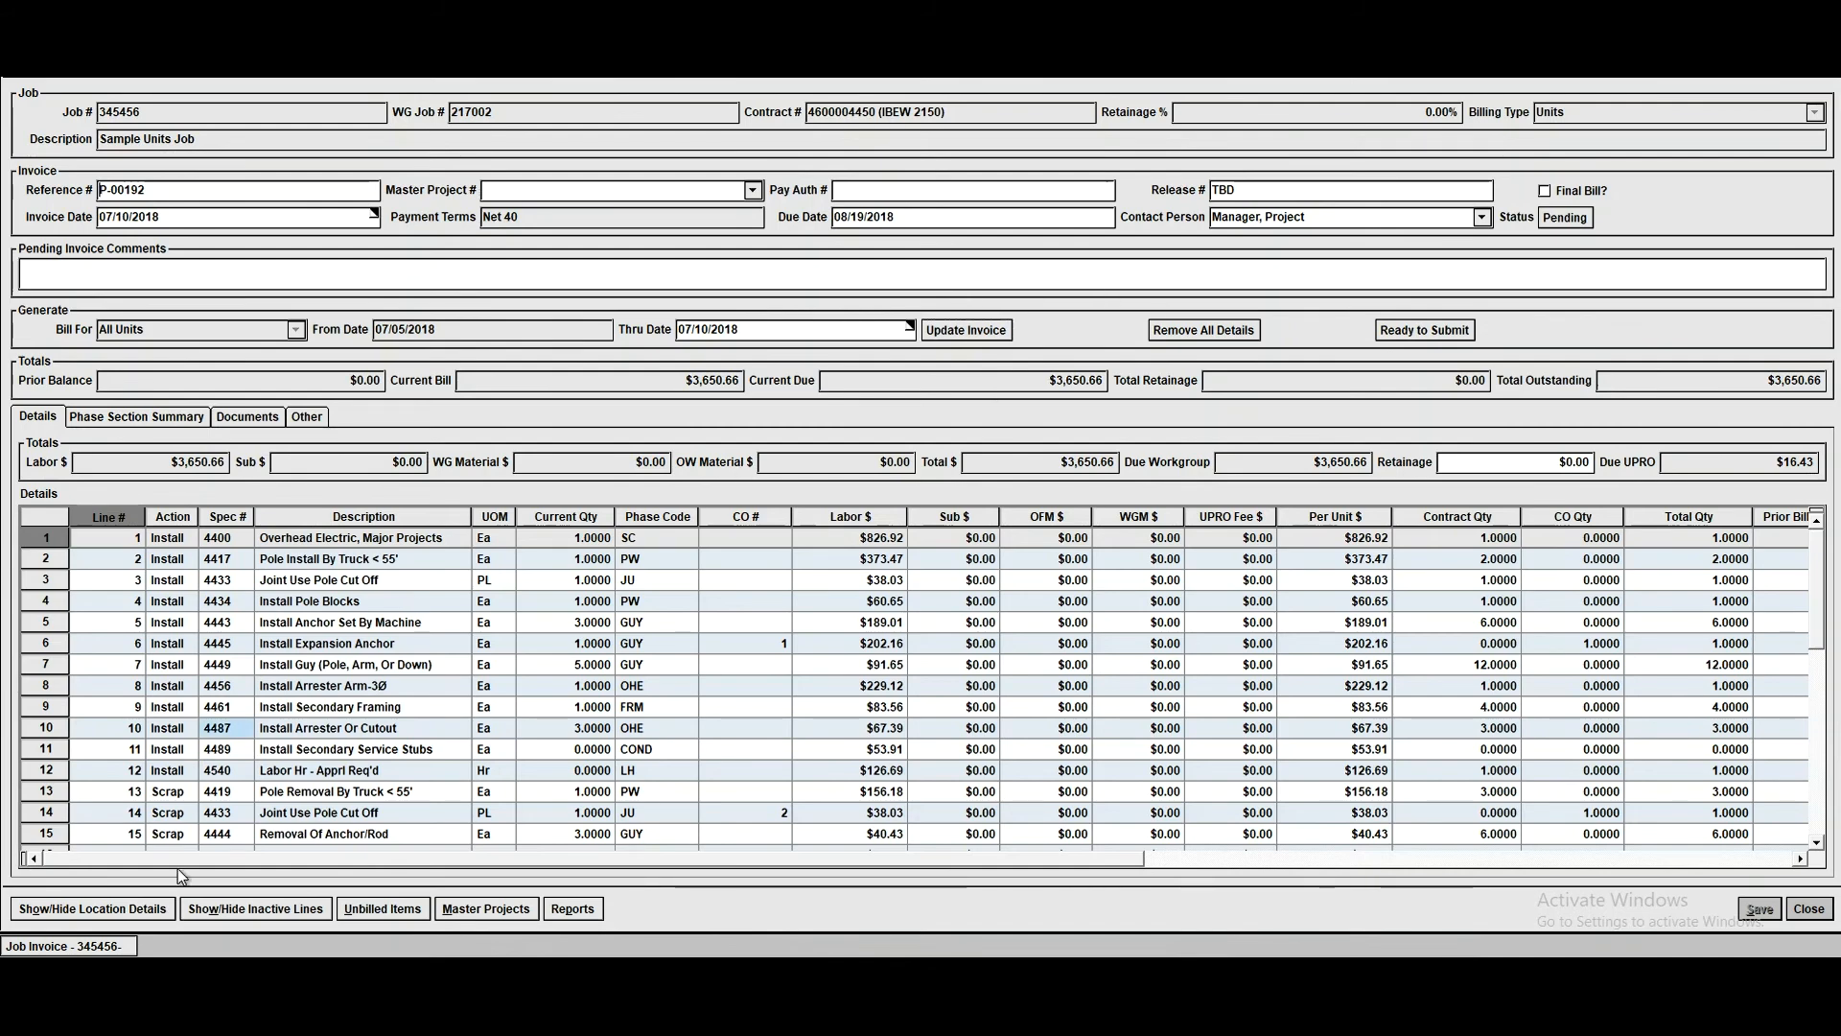
left_click(1438, 330)
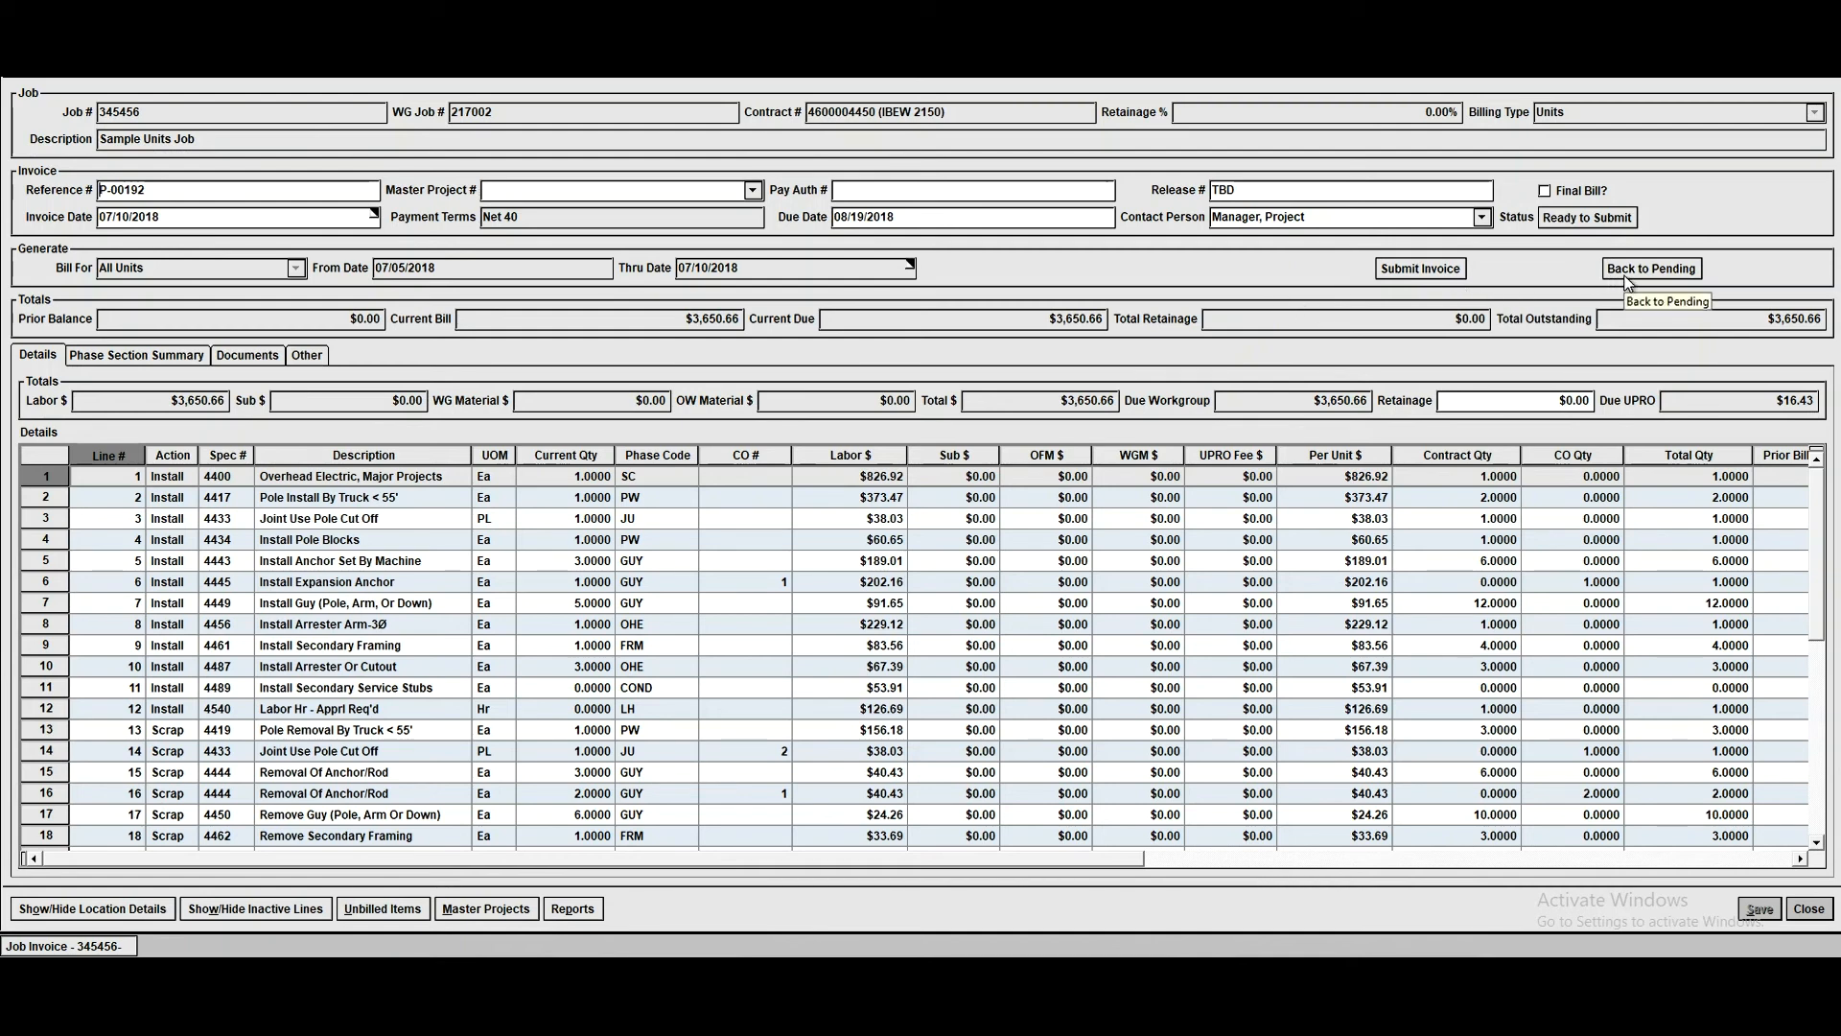
left_click(1425, 271)
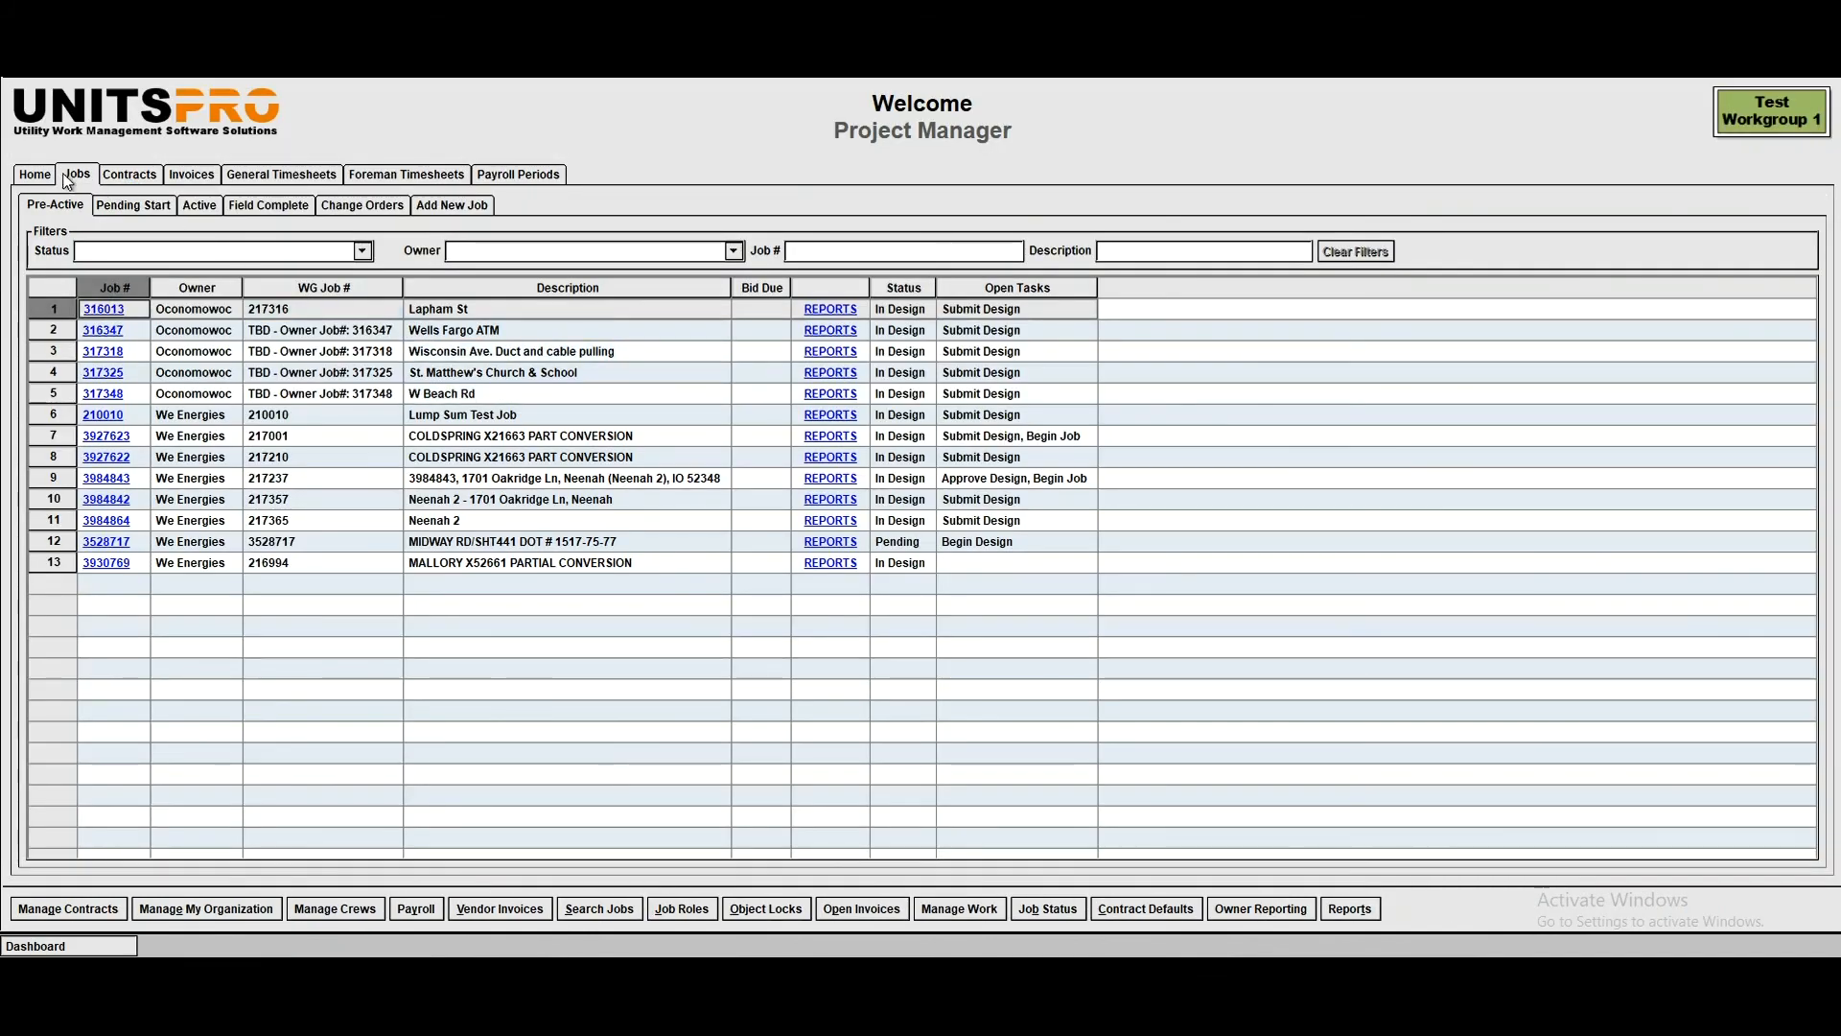
- Check the billed and outstanding amounts of Sample Units Job in the home dashboard's In Process Jobs list
left_click(46, 176)
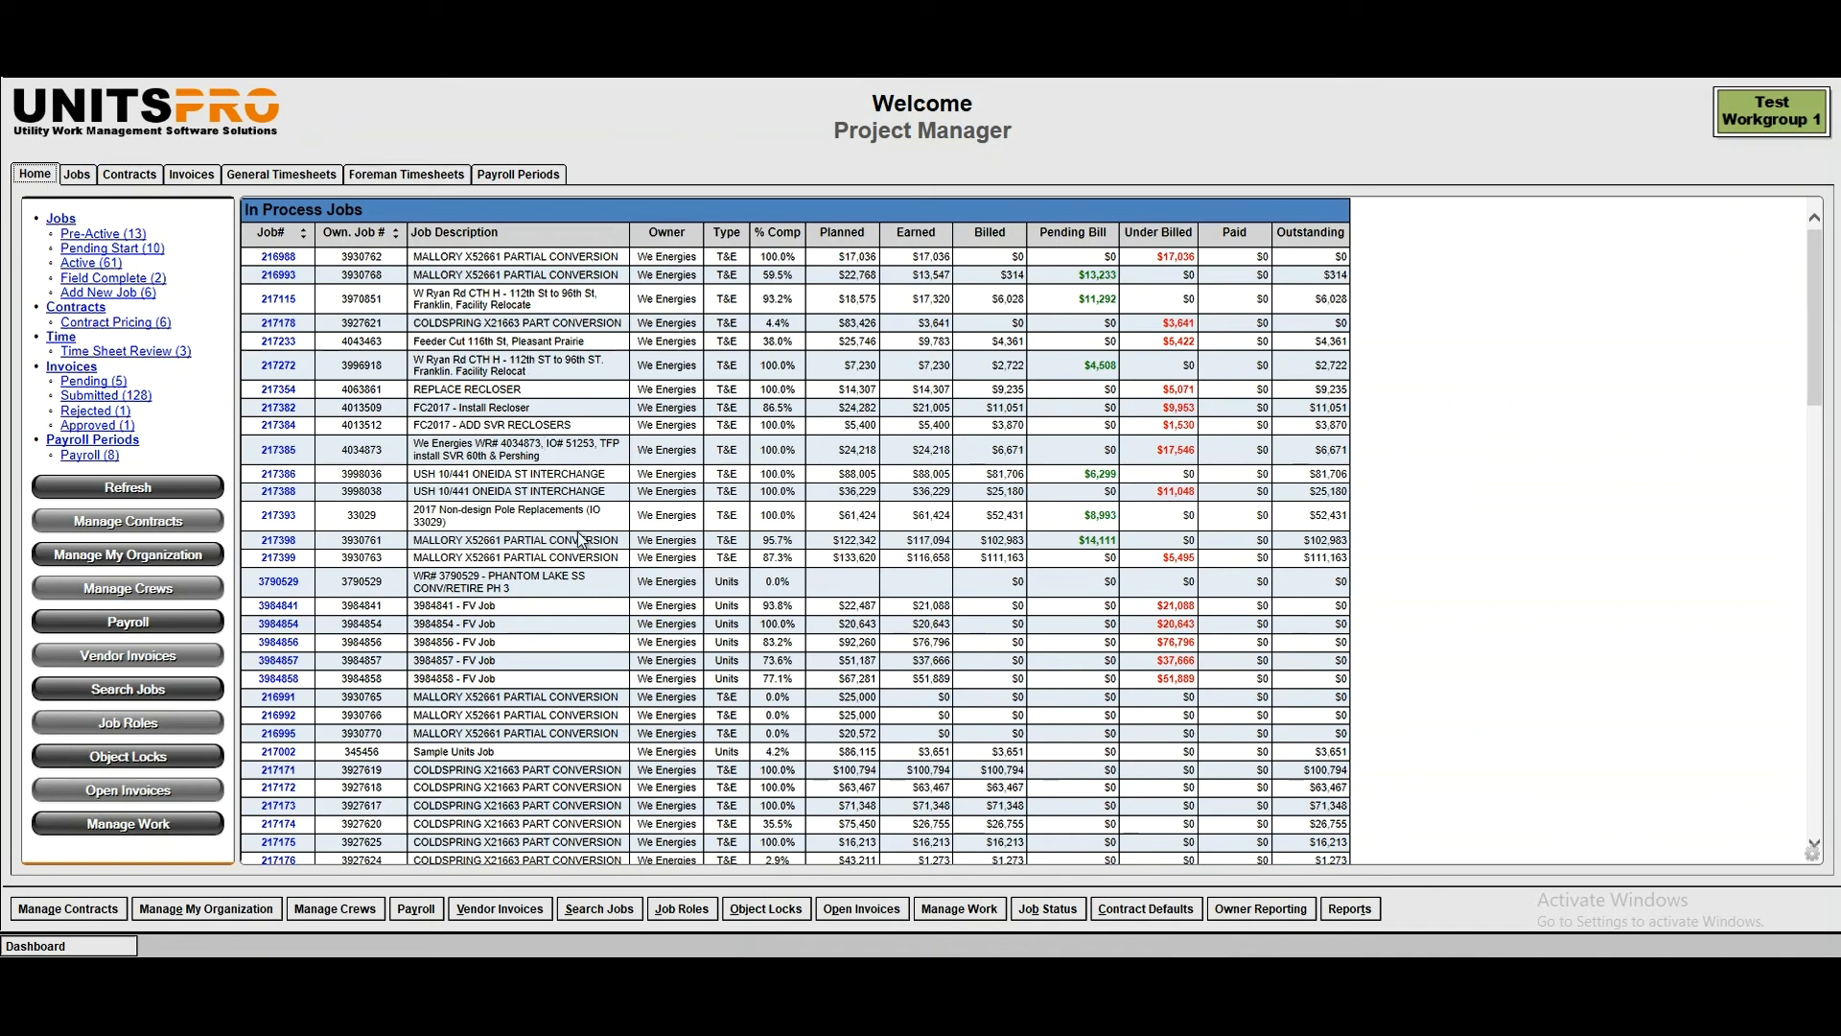
scroll(579, 540, "down", 4)
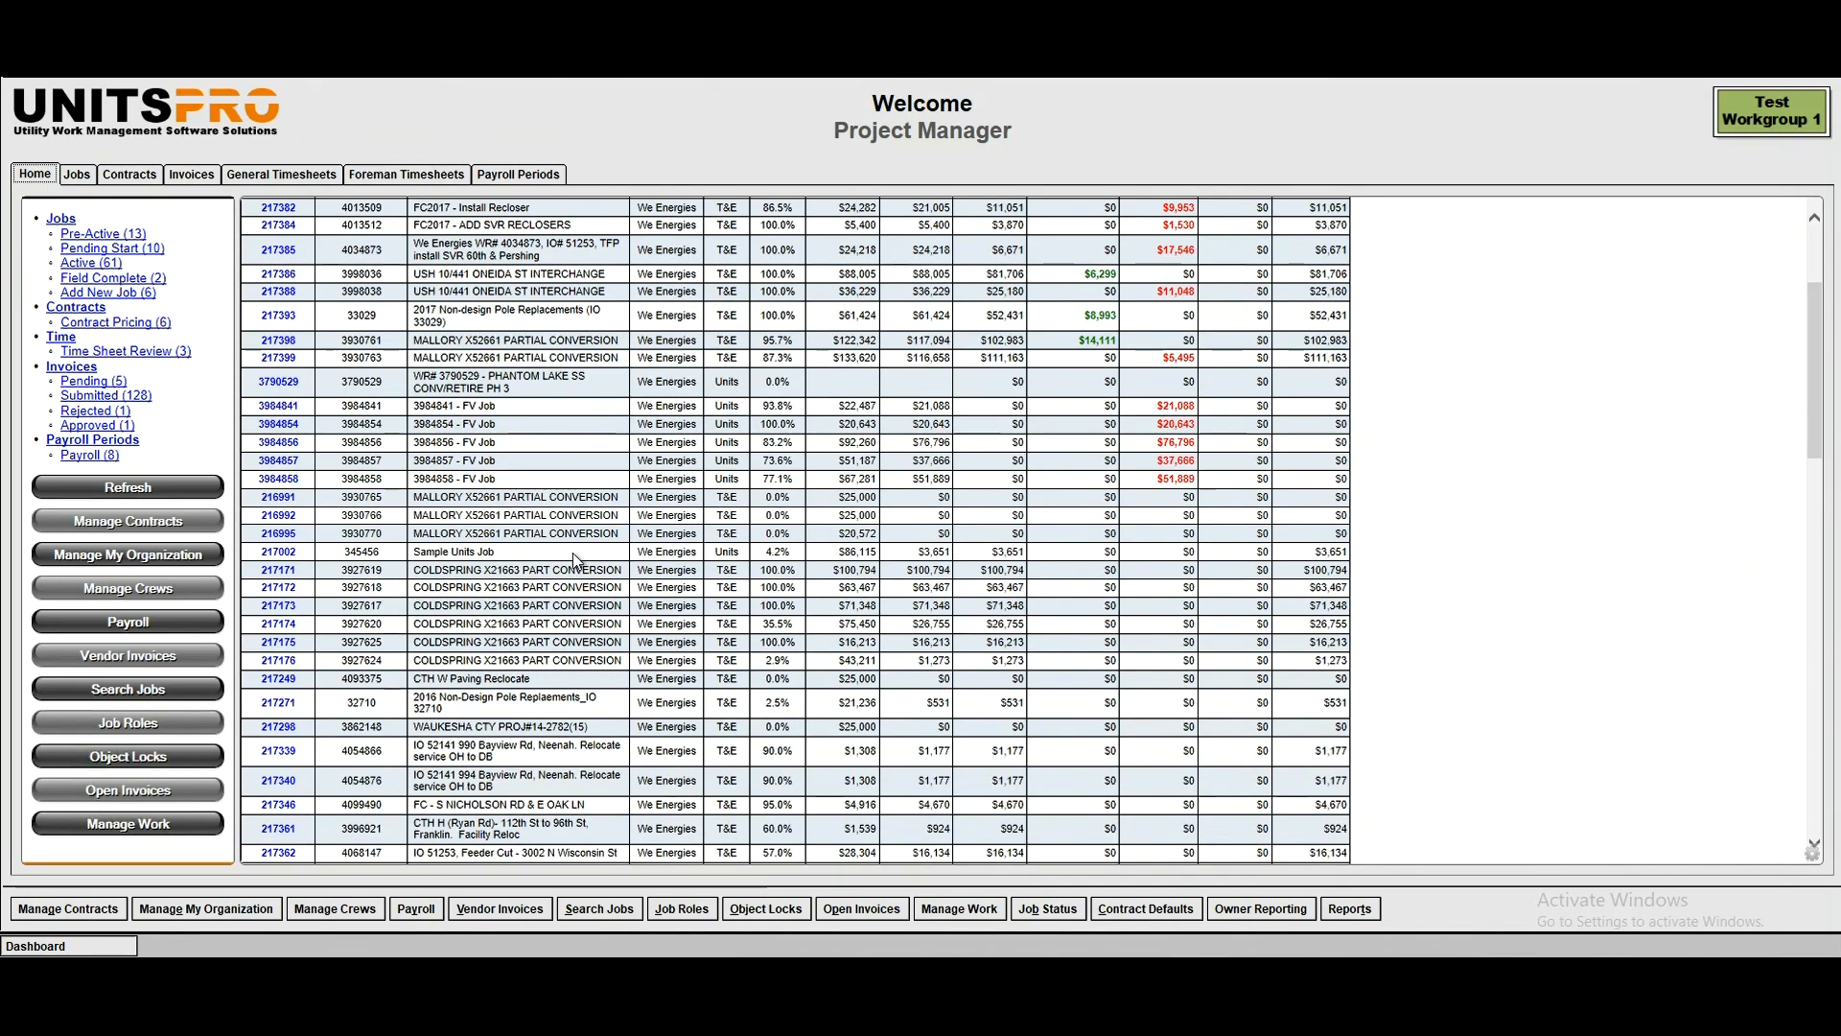